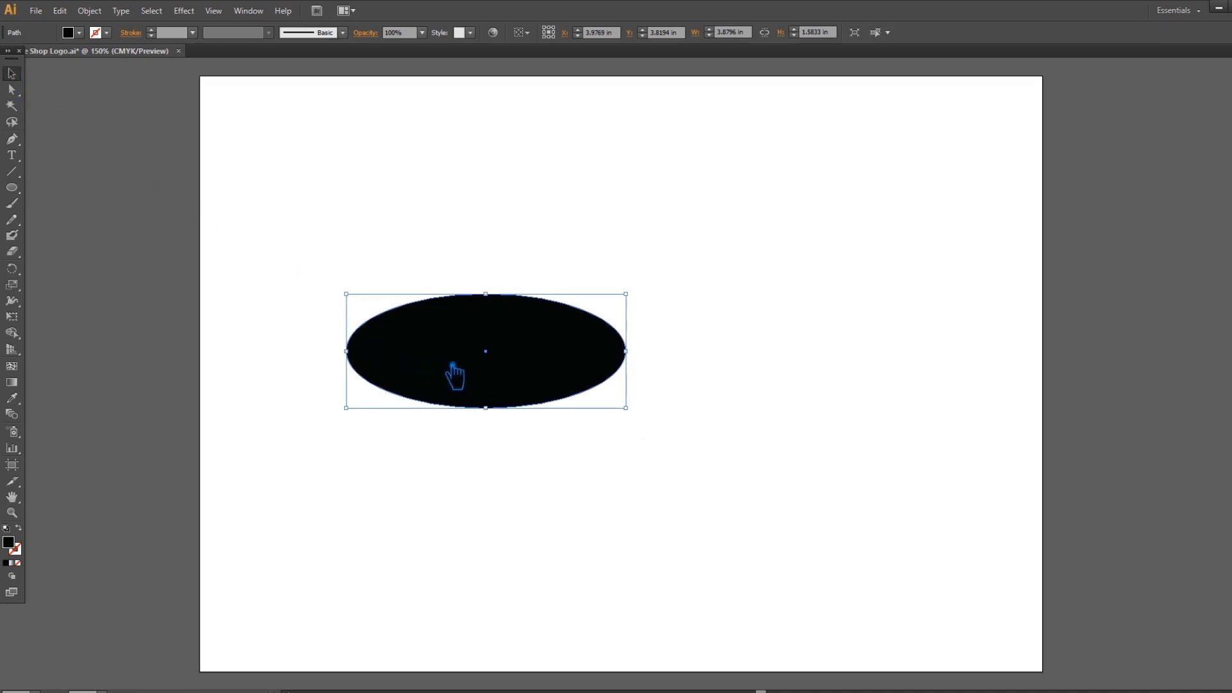
# - Stretch the black ellipse downward to about 2.13 in tall, keeping its upper edge in place
pyautogui.hotkey('ctrl', 'shift', 'b')
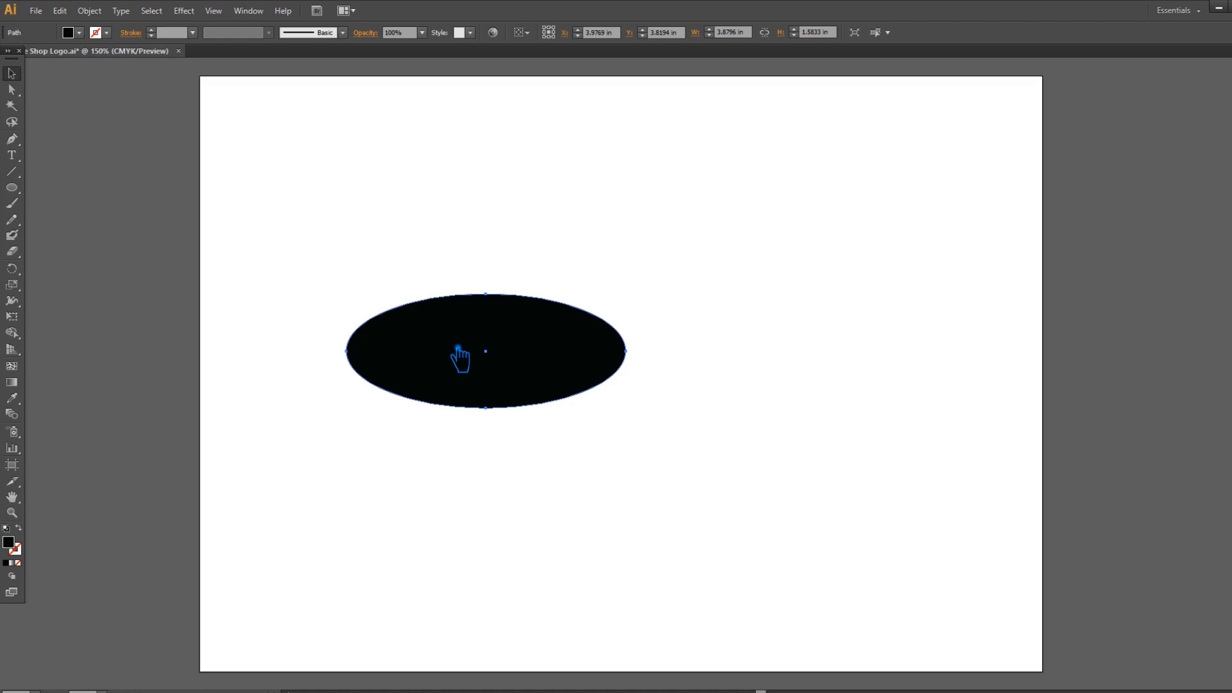
pyautogui.hotkey('ctrl', 'shift', 'b')
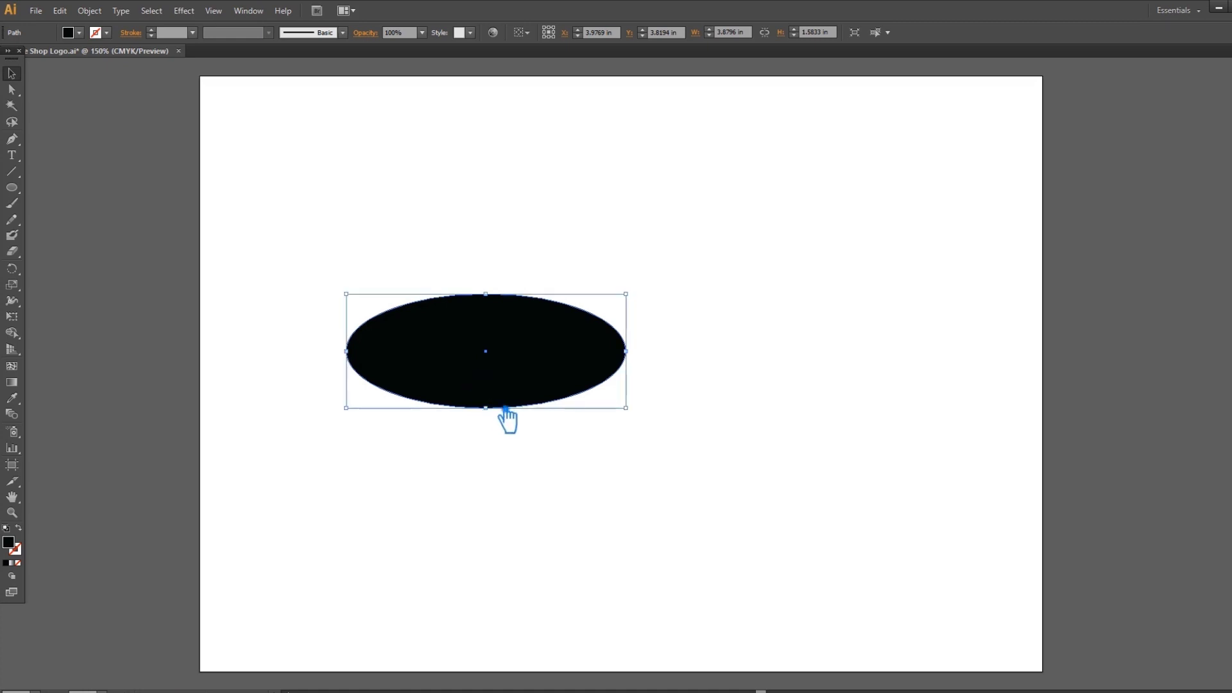
pyautogui.moveTo(489, 410); pyautogui.dragTo(503, 447)
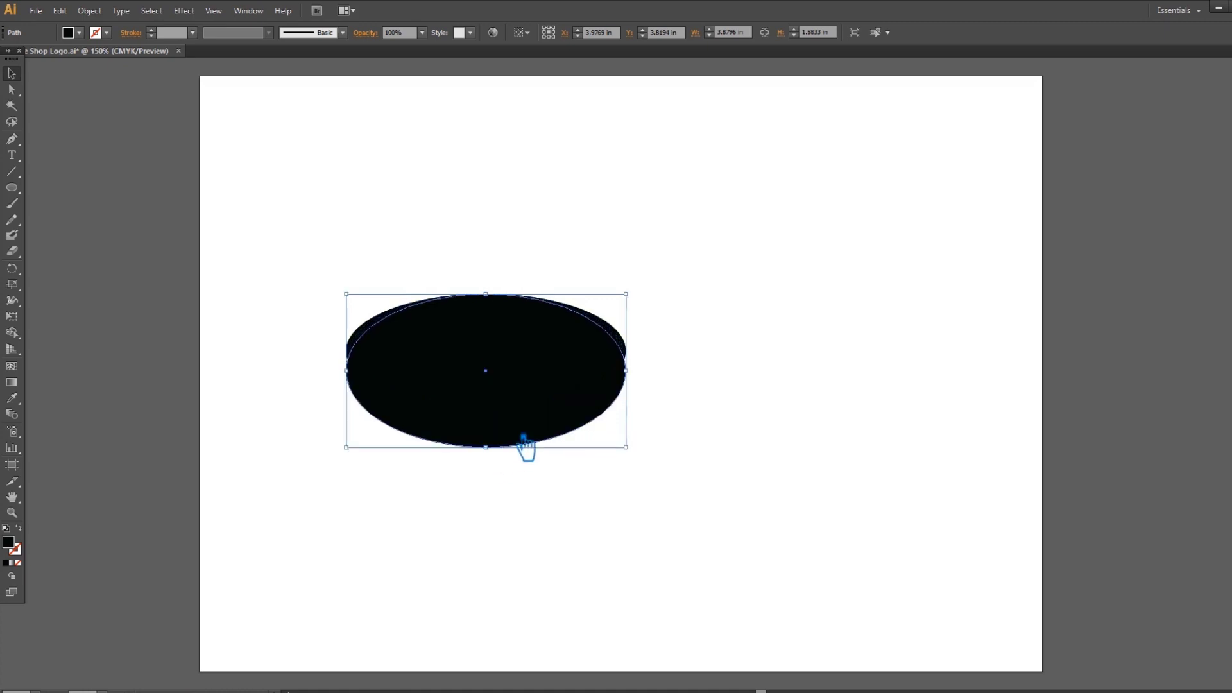
pyautogui.click(629, 343)
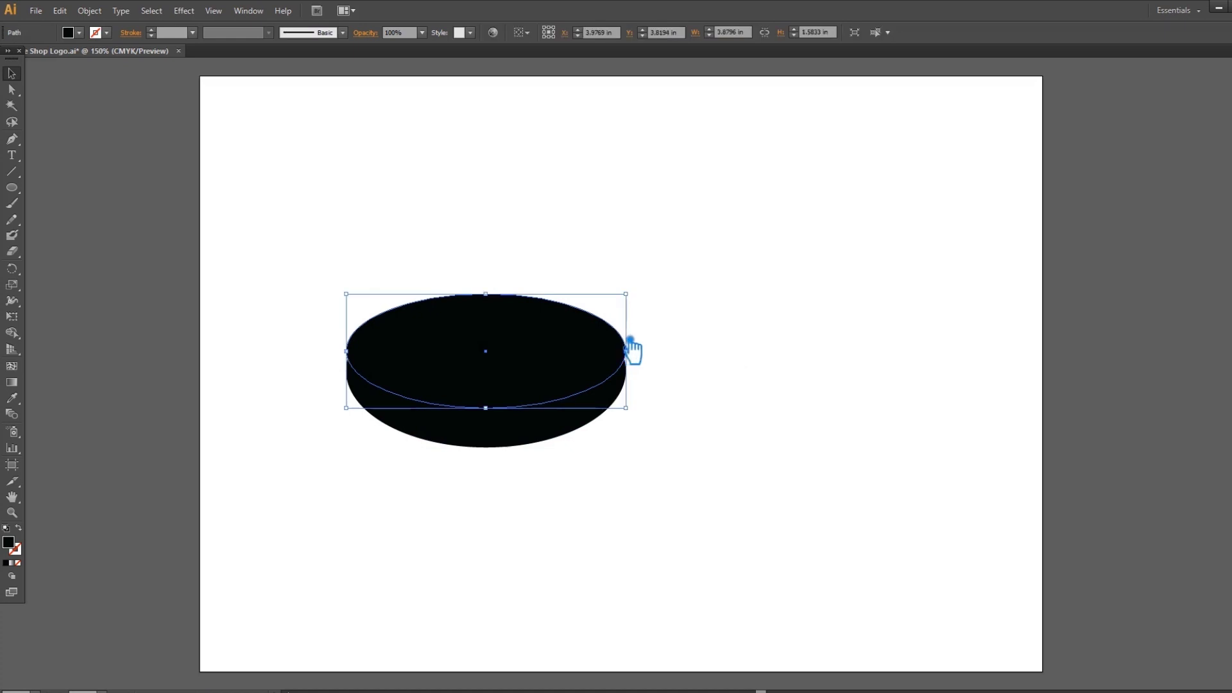
pyautogui.moveTo(627, 352); pyautogui.dragTo(628, 365)
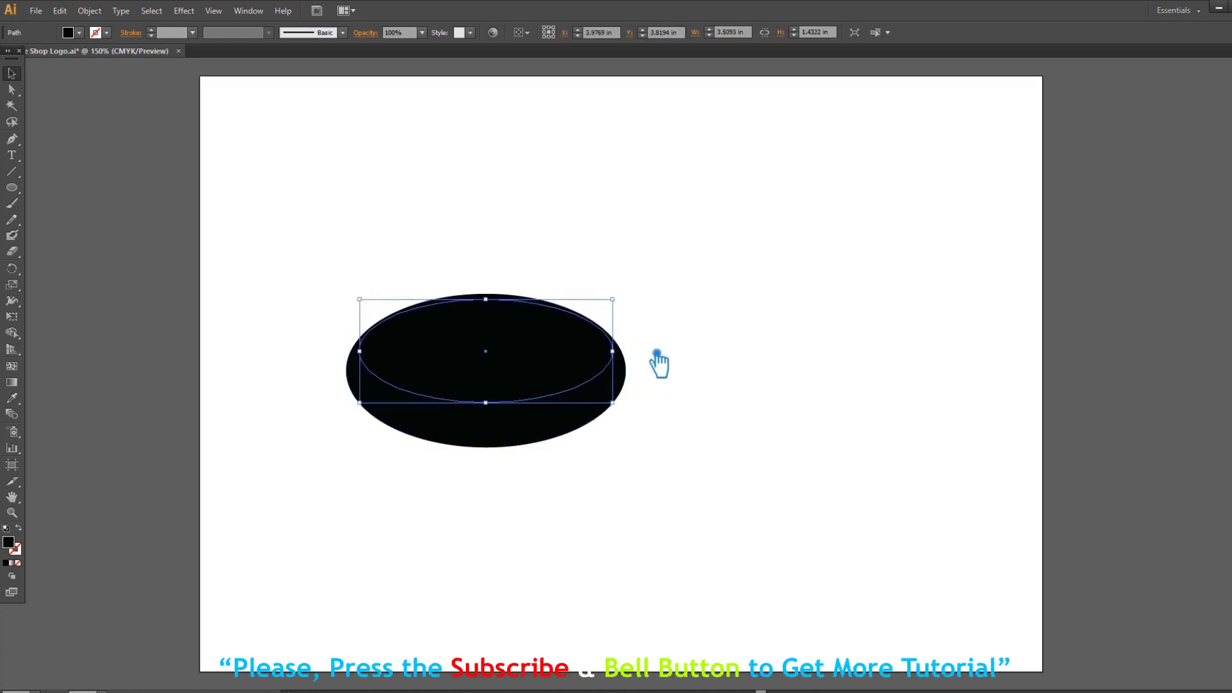
pyautogui.press('Up')
pyautogui.press('Up')
pyautogui.press('Up')
pyautogui.press('Up')
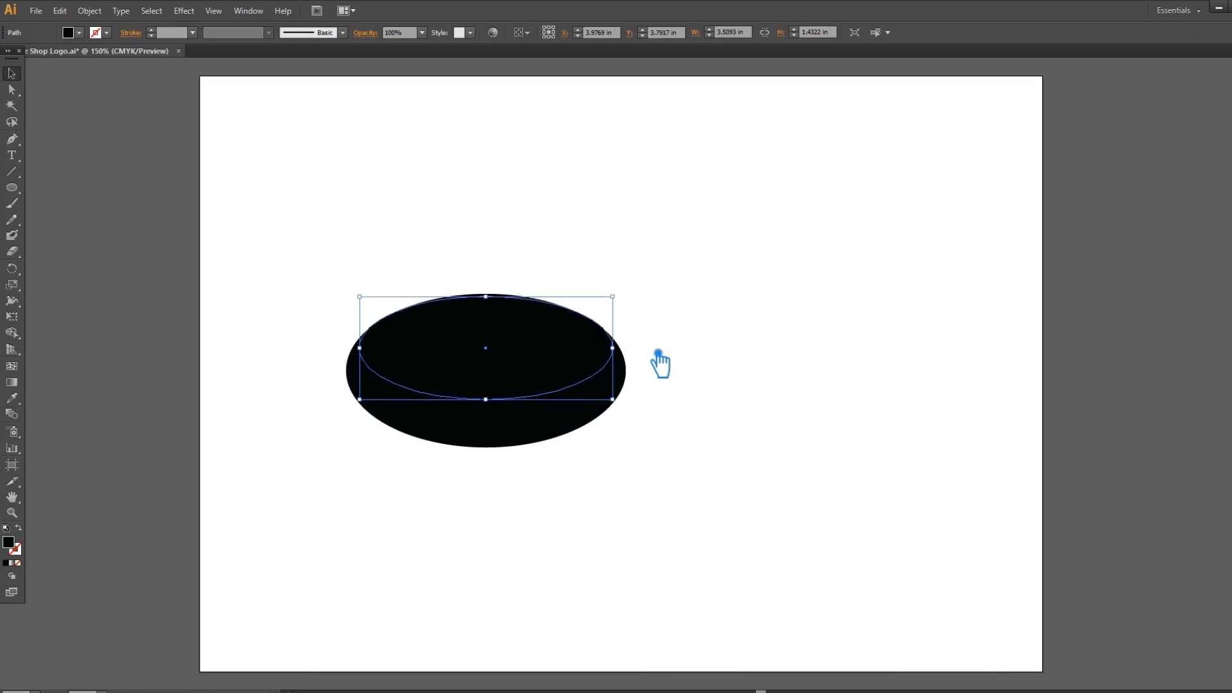
pyautogui.click(680, 354)
pyautogui.click(548, 432)
pyautogui.click(621, 333)
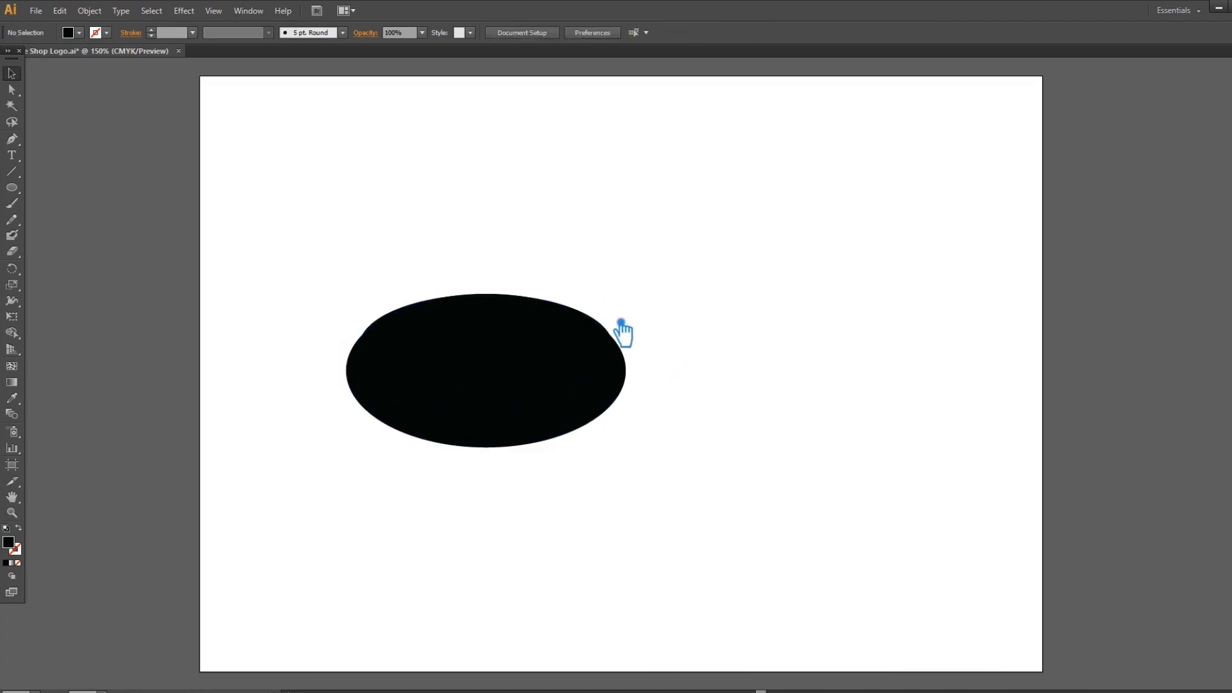
pyautogui.click(609, 330)
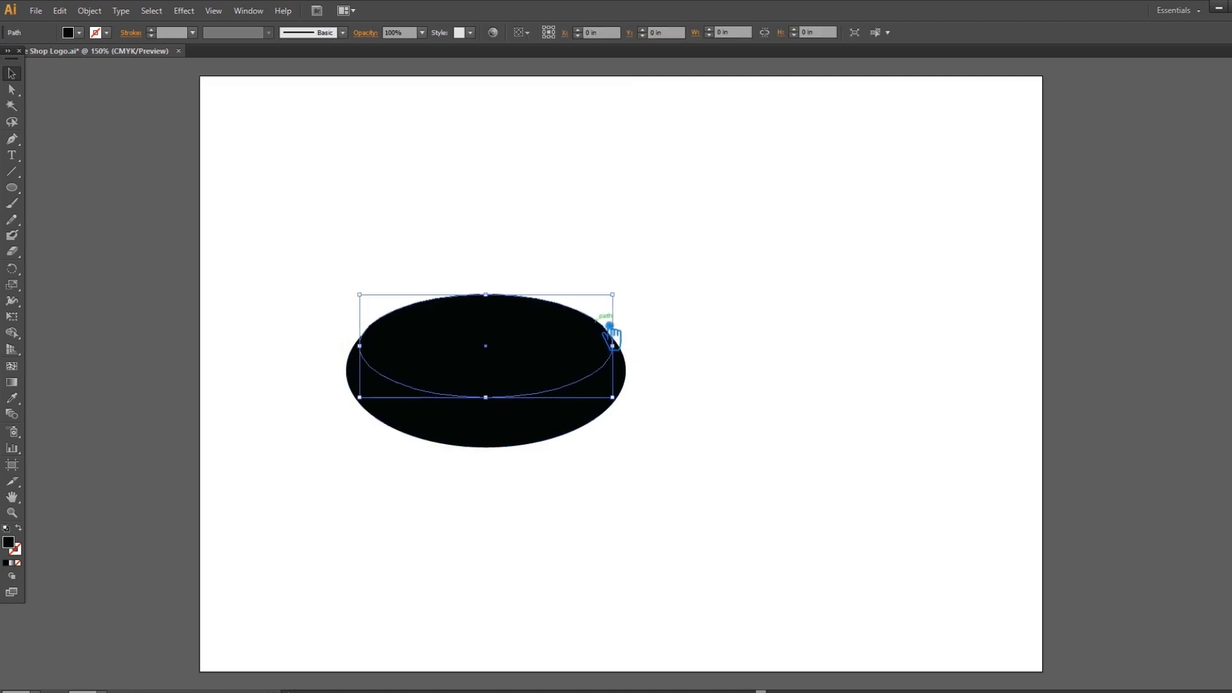
pyautogui.click(696, 368)
pyautogui.click(589, 379)
pyautogui.click(796, 339)
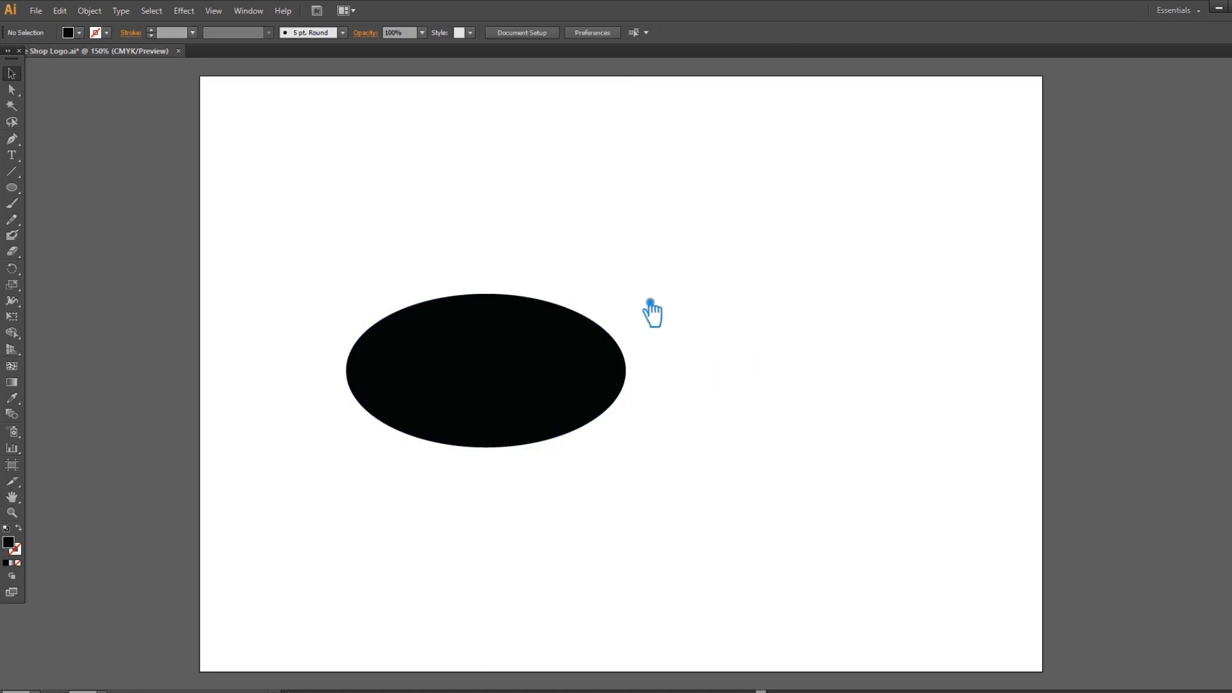
# - Scale a copy of the black ellipse about its center to about 3.32 × 1.82 in
pyautogui.click(579, 383)
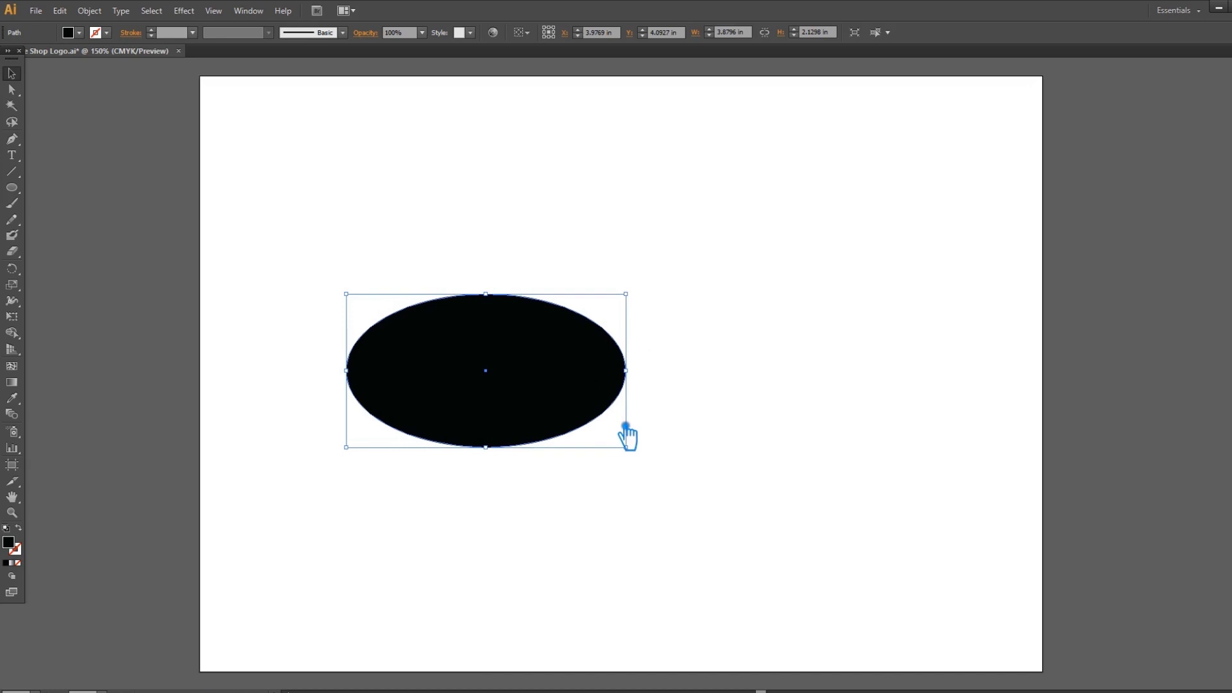
pyautogui.hotkey('ctrl', 'shift', 'b')
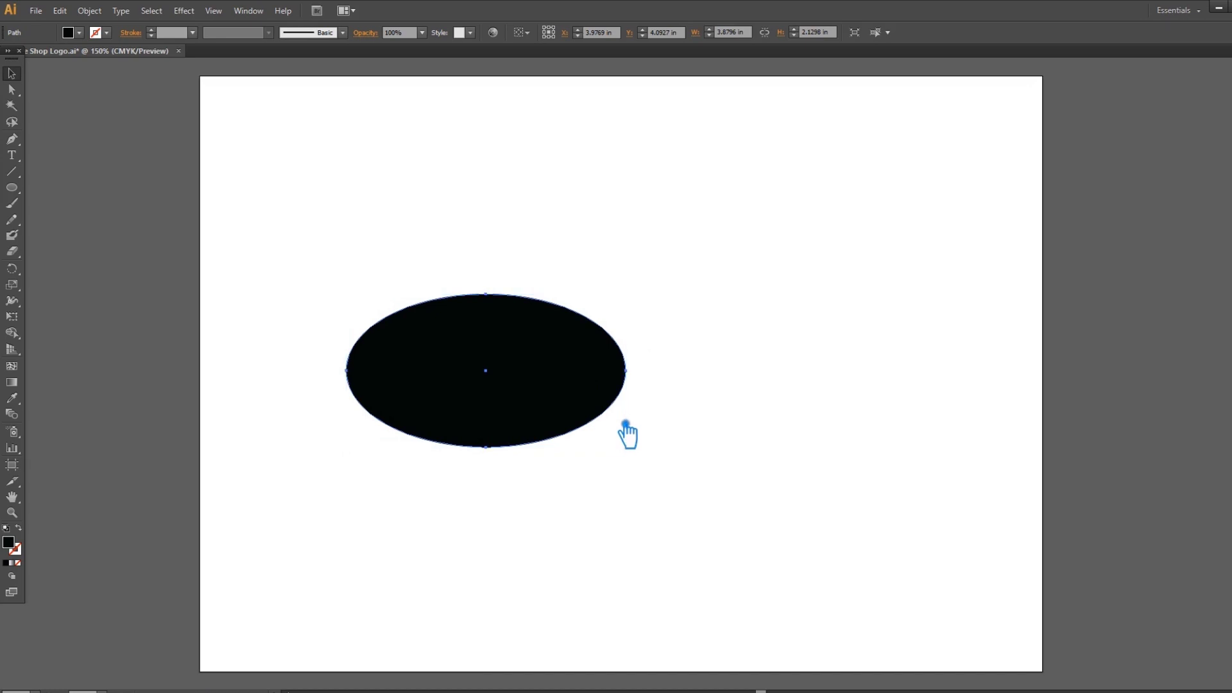
pyautogui.hotkey('ctrl', 'shift', 'b')
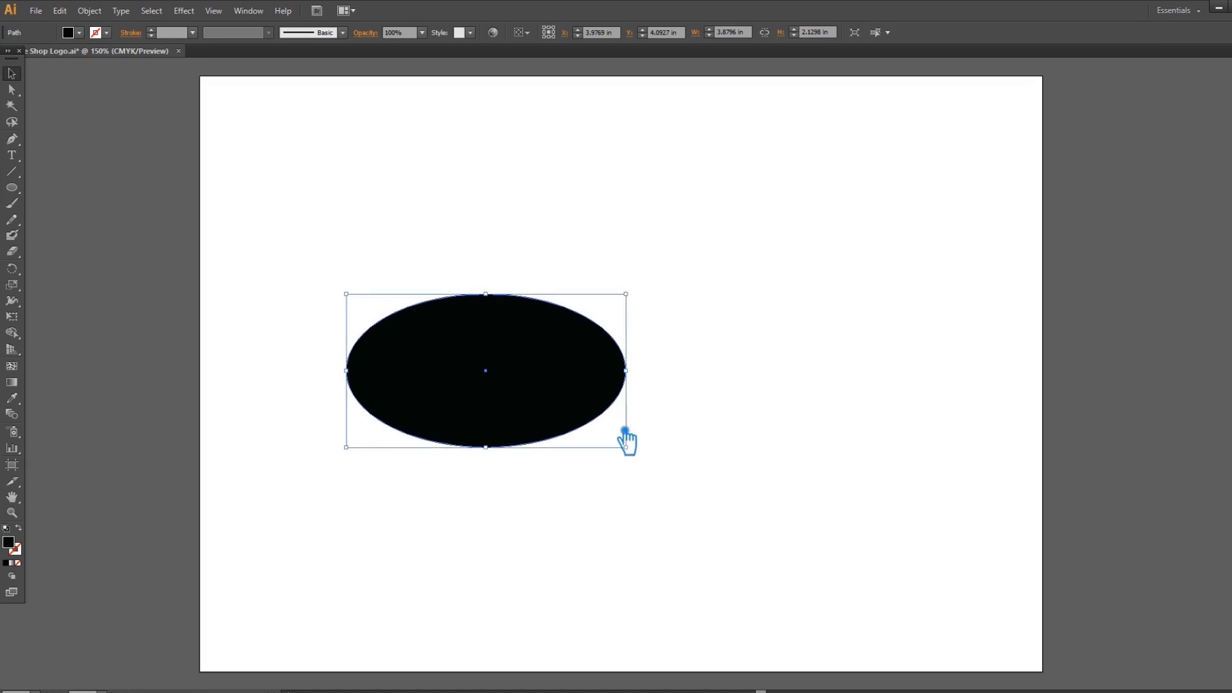
pyautogui.moveTo(626, 448); pyautogui.dragTo(621, 448)
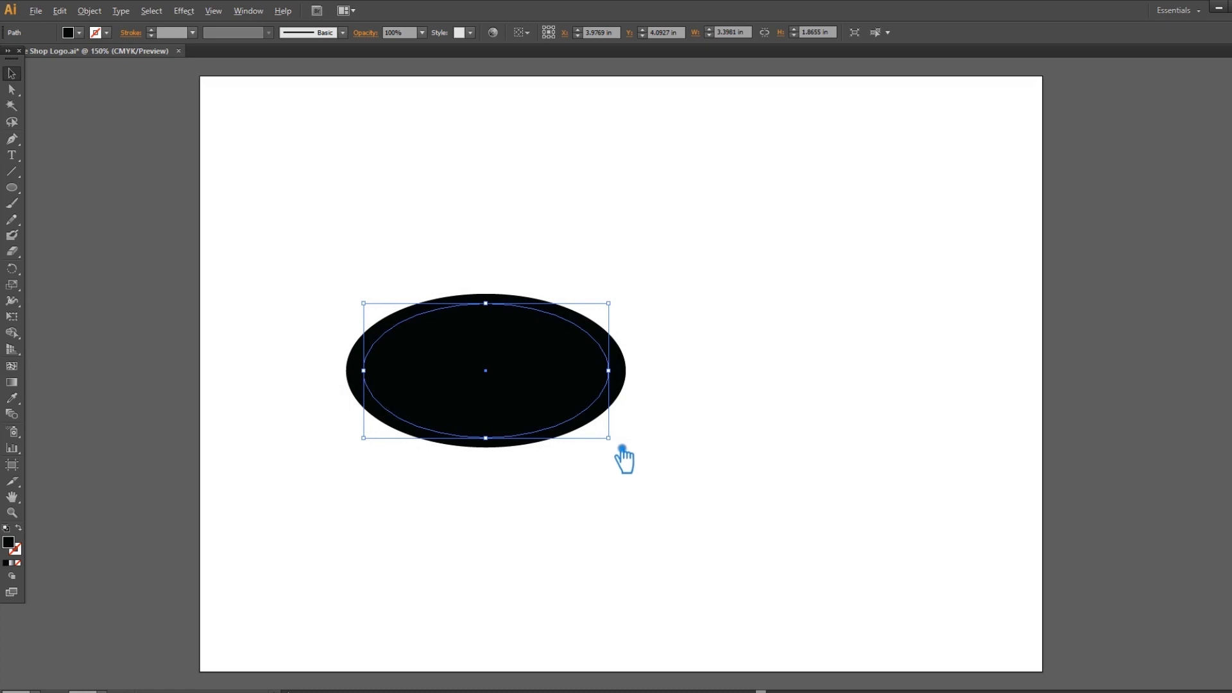
pyautogui.moveTo(620, 445); pyautogui.dragTo(619, 452)
pyautogui.click(715, 462)
# - Divide the two concentric ellipses with the Pathfinder and ungroup the resulting pieces
pyautogui.moveTo(701, 470); pyautogui.dragTo(327, 230)
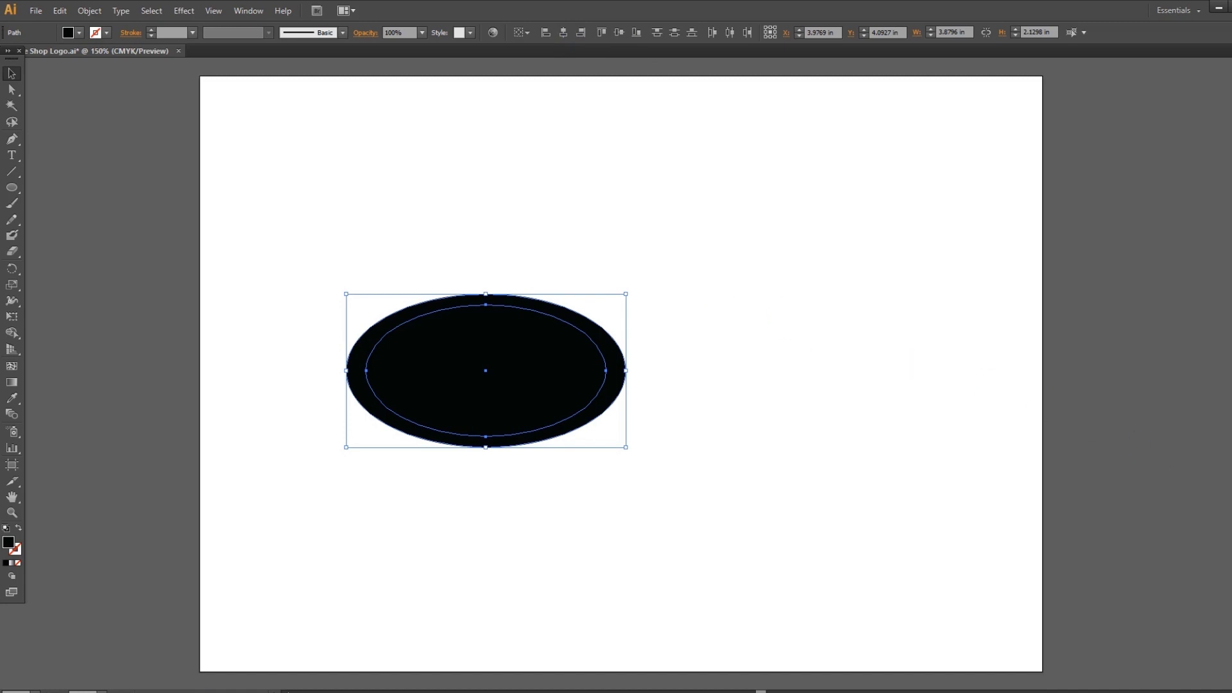
pyautogui.hotkey('ctrl', 'shift', 'F9')
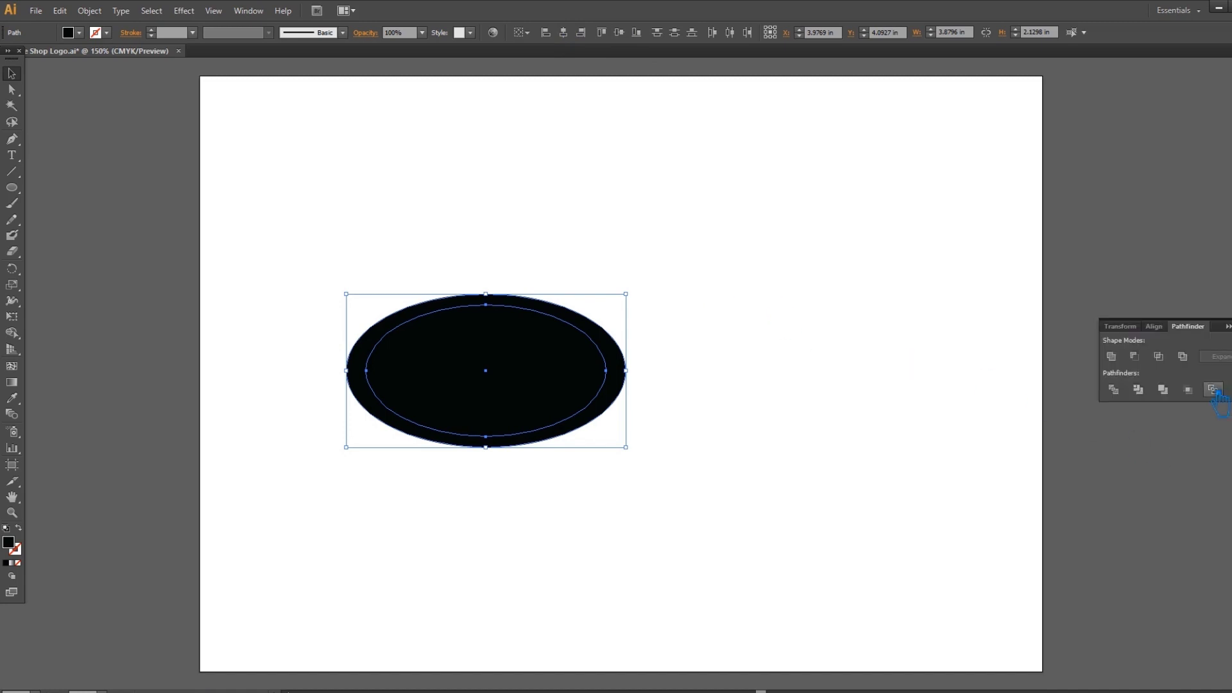
pyautogui.click(1121, 394)
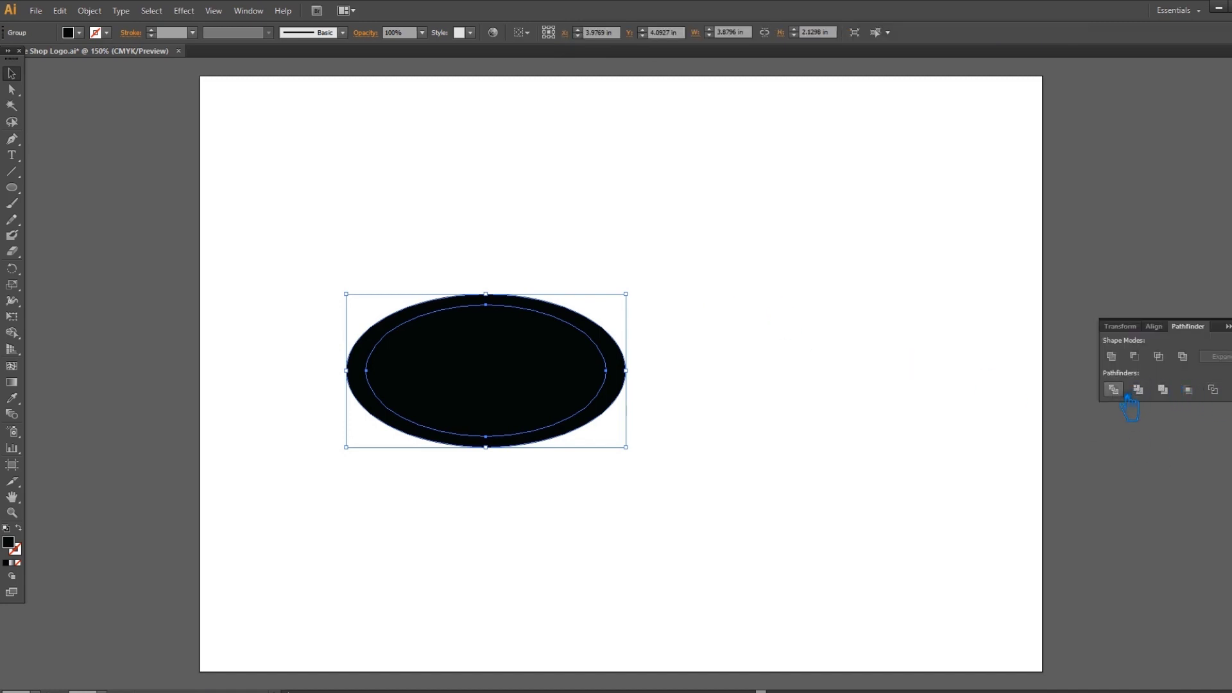
pyautogui.click(1222, 330)
pyautogui.click(918, 358)
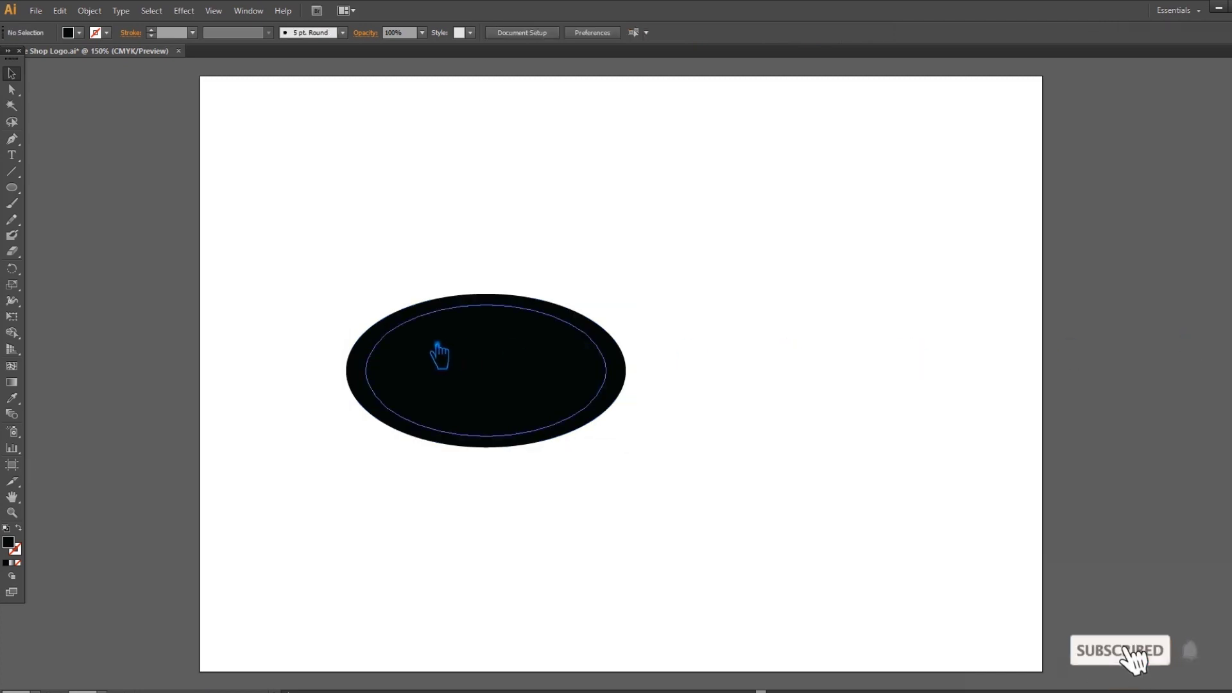
pyautogui.click(475, 364)
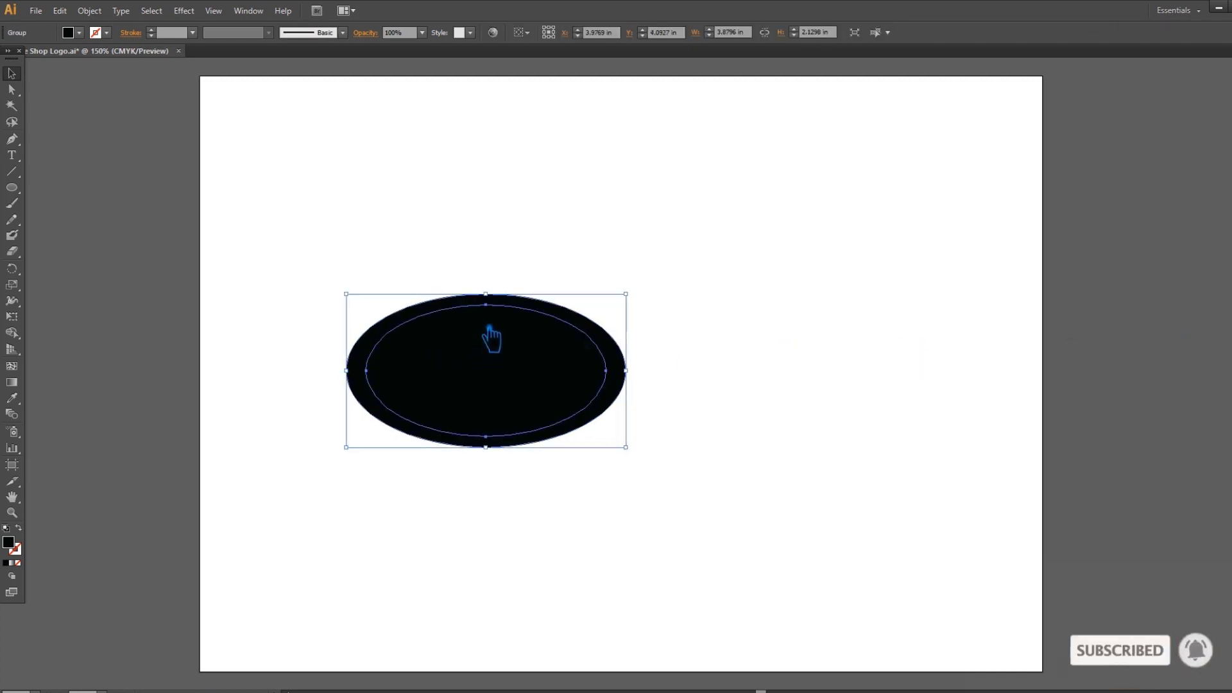
pyautogui.rightClick(488, 344)
pyautogui.click(527, 420)
pyautogui.click(674, 404)
# - Shrink the inner ellipse about its center to leave a gap inside the rim, and nudge it down to overlap the rim's lower edge
pyautogui.click(517, 379)
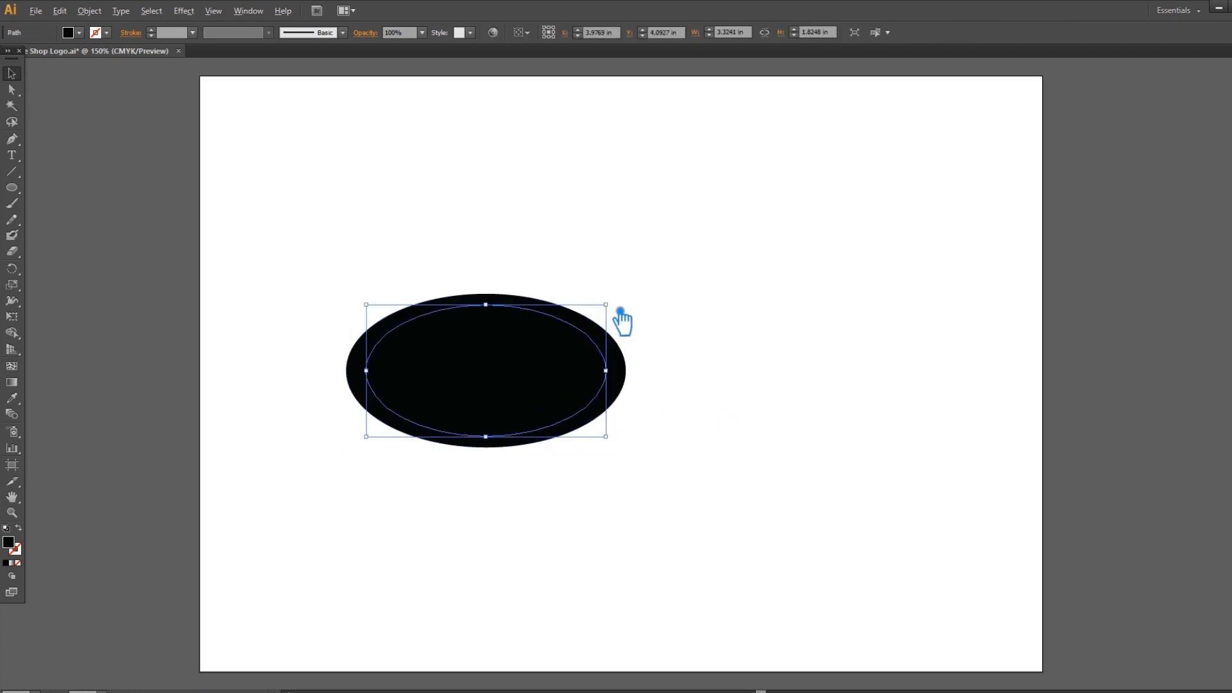
pyautogui.moveTo(619, 311); pyautogui.dragTo(606, 315)
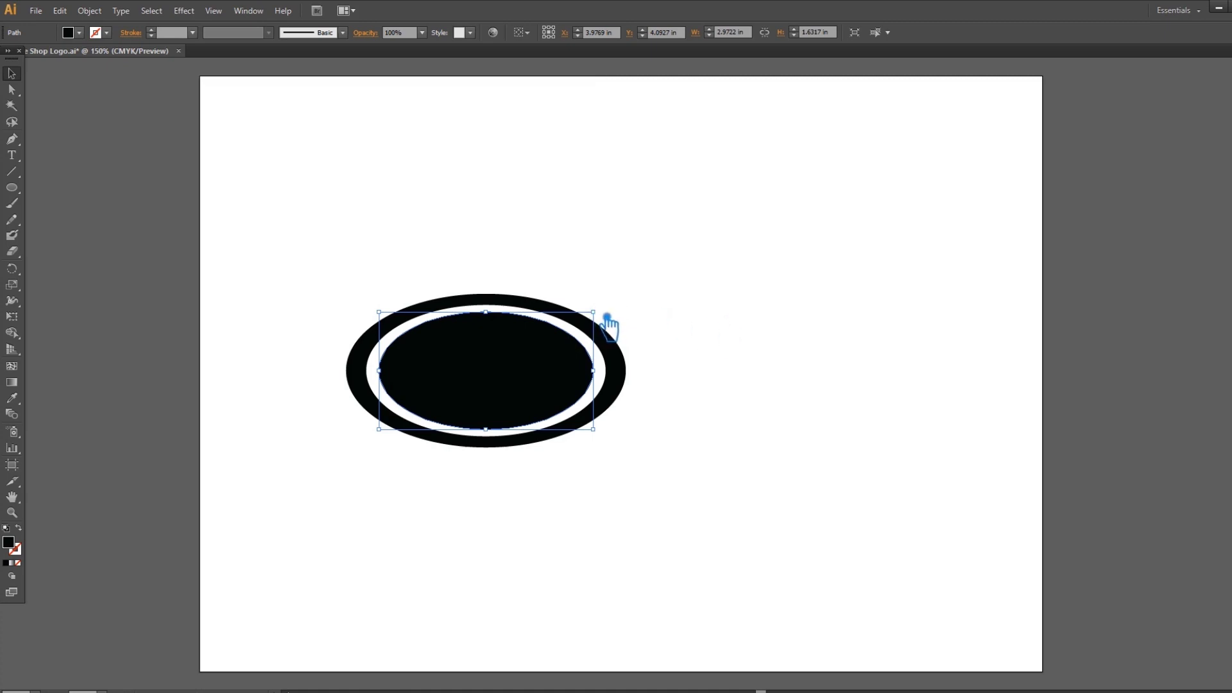
pyautogui.moveTo(606, 315); pyautogui.dragTo(604, 321)
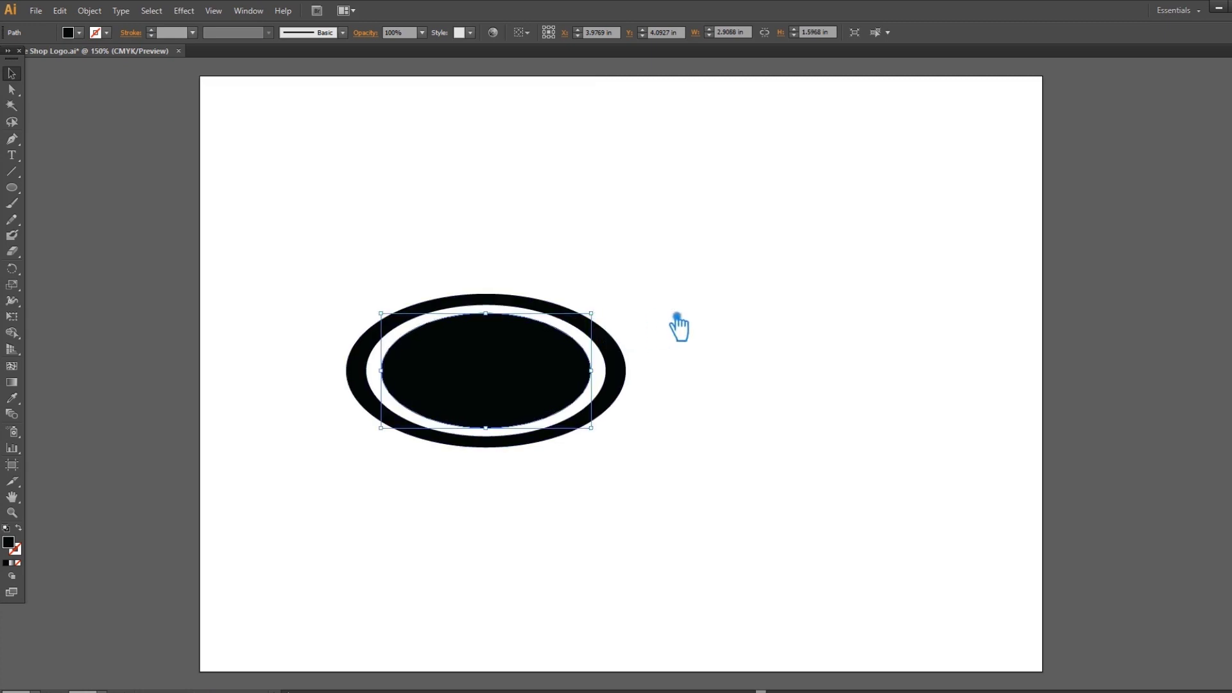
pyautogui.press('Down')
pyautogui.press('Down')
pyautogui.press('Down')
pyautogui.press('Down')
pyautogui.press('Down')
pyautogui.press('Down')
pyautogui.press('Down')
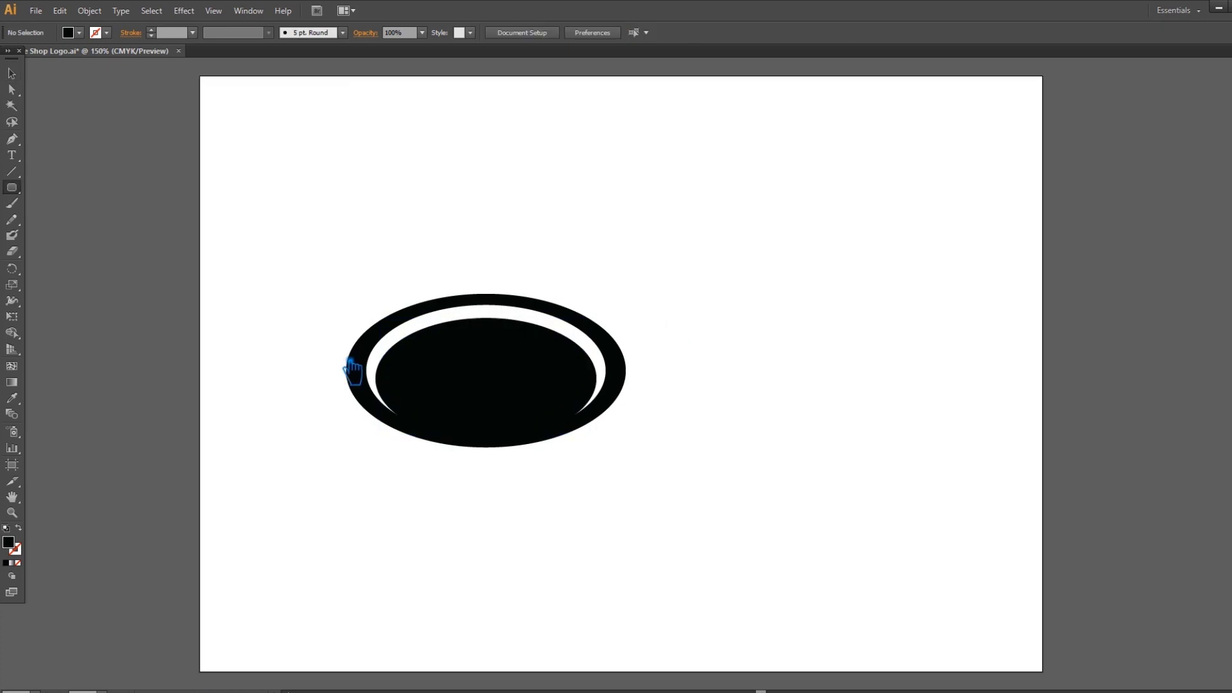
# - Draw a rounded rectangle about 3.78 × 3.80 in for the cup body below the rim, and bring the ellipses in front of it
pyautogui.moveTo(363, 369); pyautogui.dragTo(638, 637)
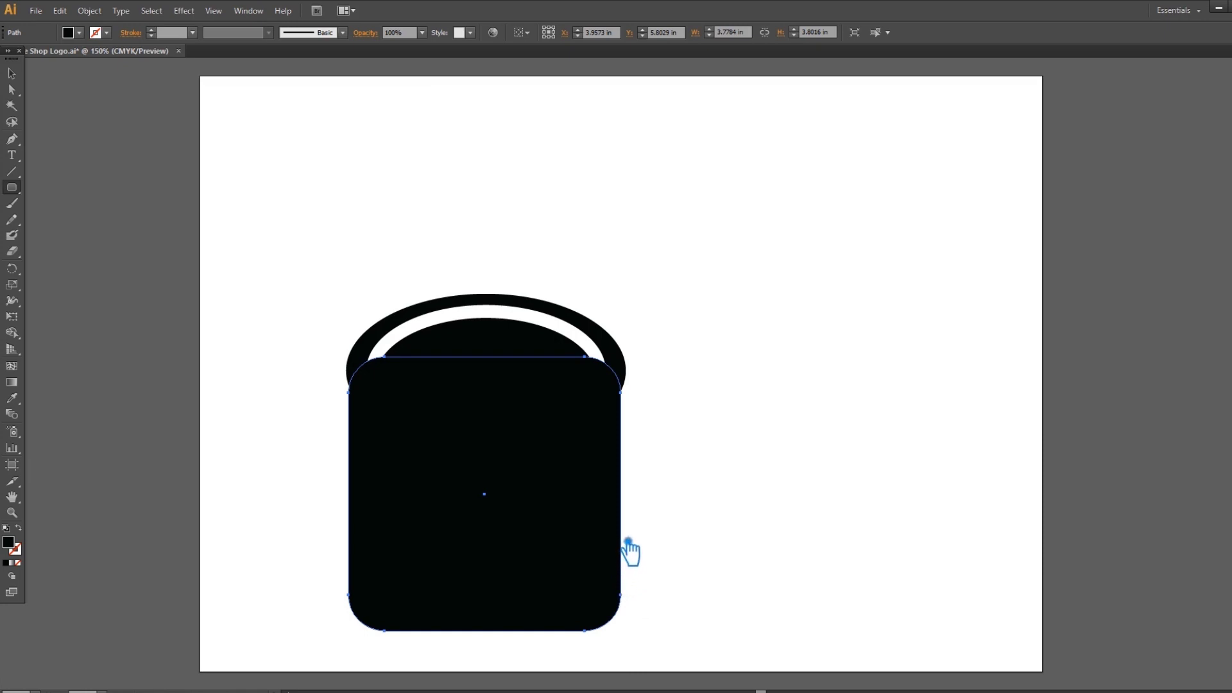
pyautogui.click(16, 77)
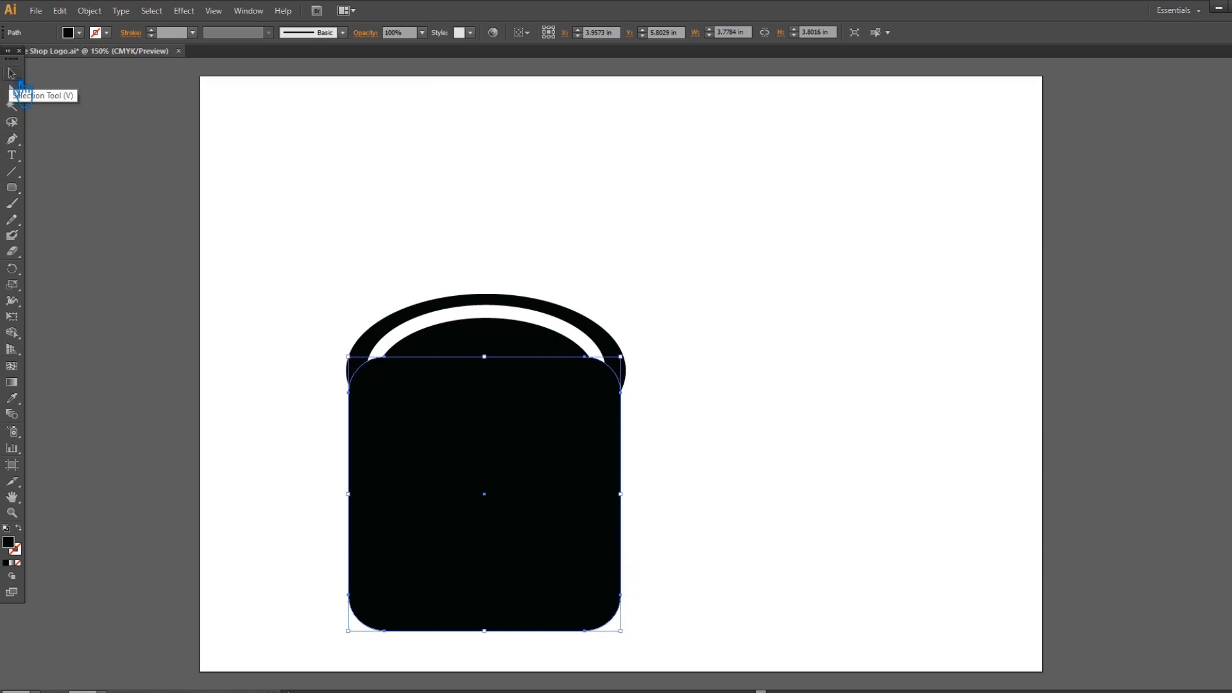
pyautogui.moveTo(443, 241); pyautogui.dragTo(531, 339)
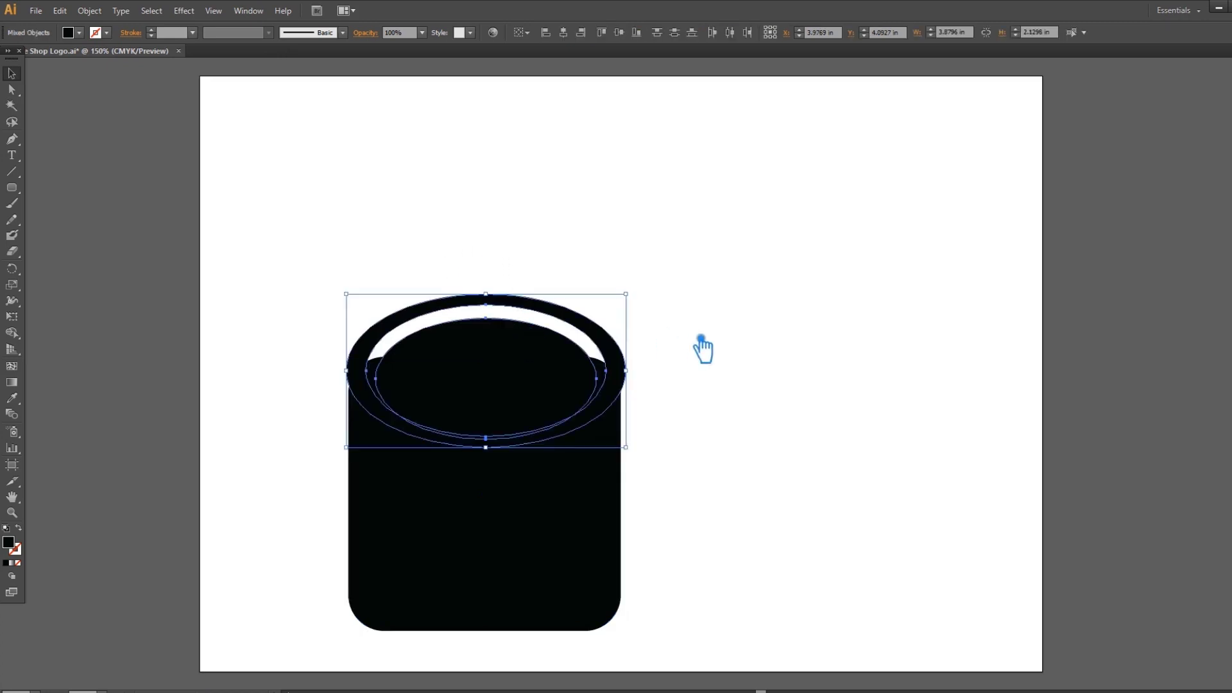
# - Fill the rim and inner ellipse with the dark gray sampled from outside the artboard
pyautogui.click(11, 398)
pyautogui.click(150, 354)
pyautogui.click(12, 73)
pyautogui.click(668, 195)
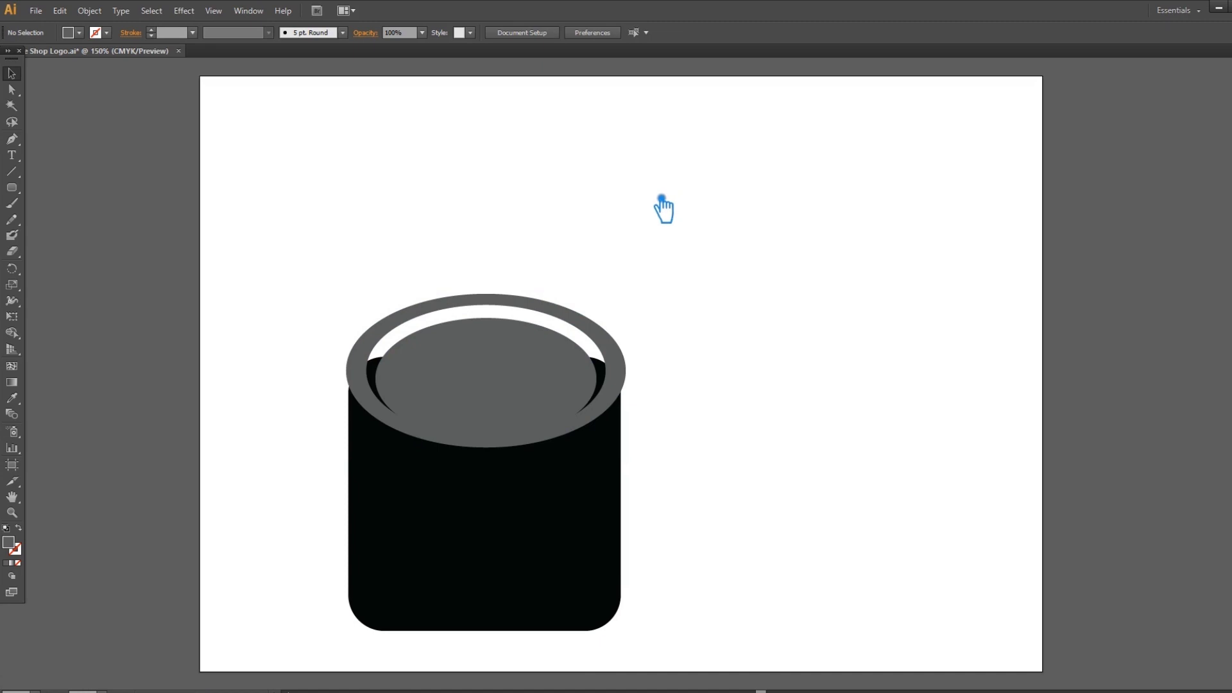
# - Align the cup body and the ellipses horizontally by their centers
pyautogui.click(613, 497)
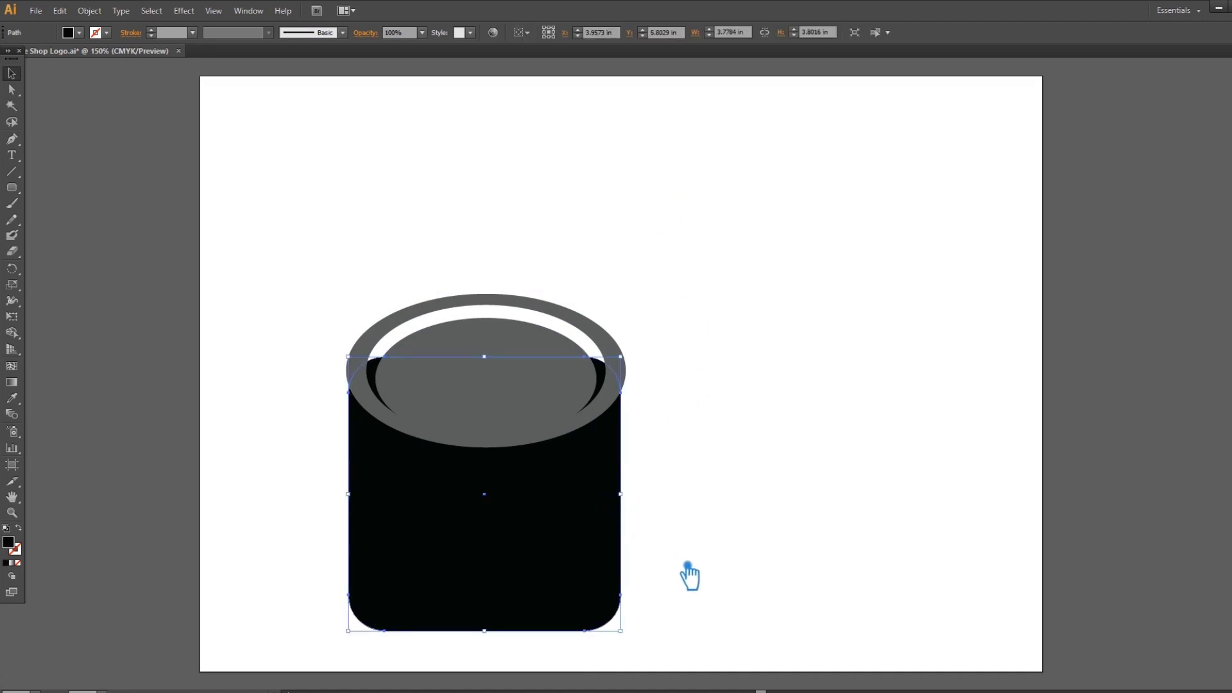
pyautogui.moveTo(698, 537); pyautogui.dragTo(287, 269)
pyautogui.click(564, 33)
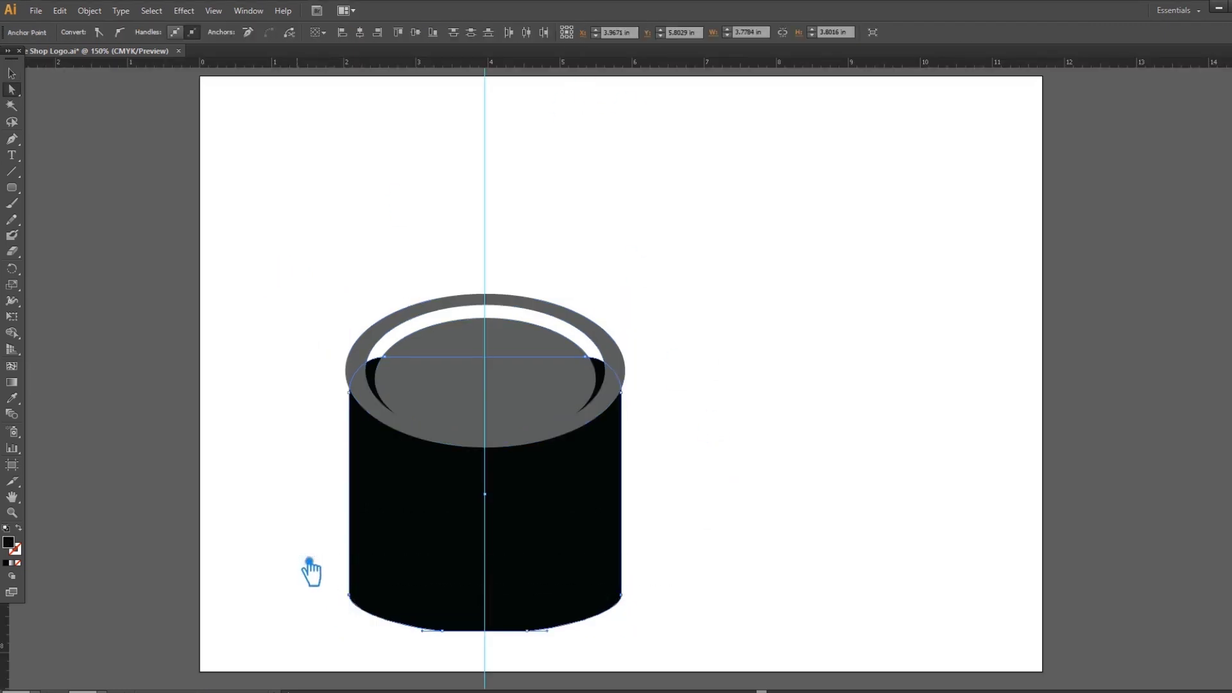
# - Raise the cup body's two lower side anchor points to about Y 5.59 in so the sides taper toward the base
pyautogui.hotkey('shift', 'Up')
pyautogui.hotkey('shift', 'Up')
pyautogui.hotkey('shift', 'Up')
pyautogui.hotkey('shift', 'Up')
pyautogui.hotkey('shift', 'Up')
pyautogui.hotkey('shift', 'Up')
pyautogui.hotkey('shift', 'Up')
pyautogui.hotkey('shift', 'Up')
pyautogui.hotkey('shift', 'Up')
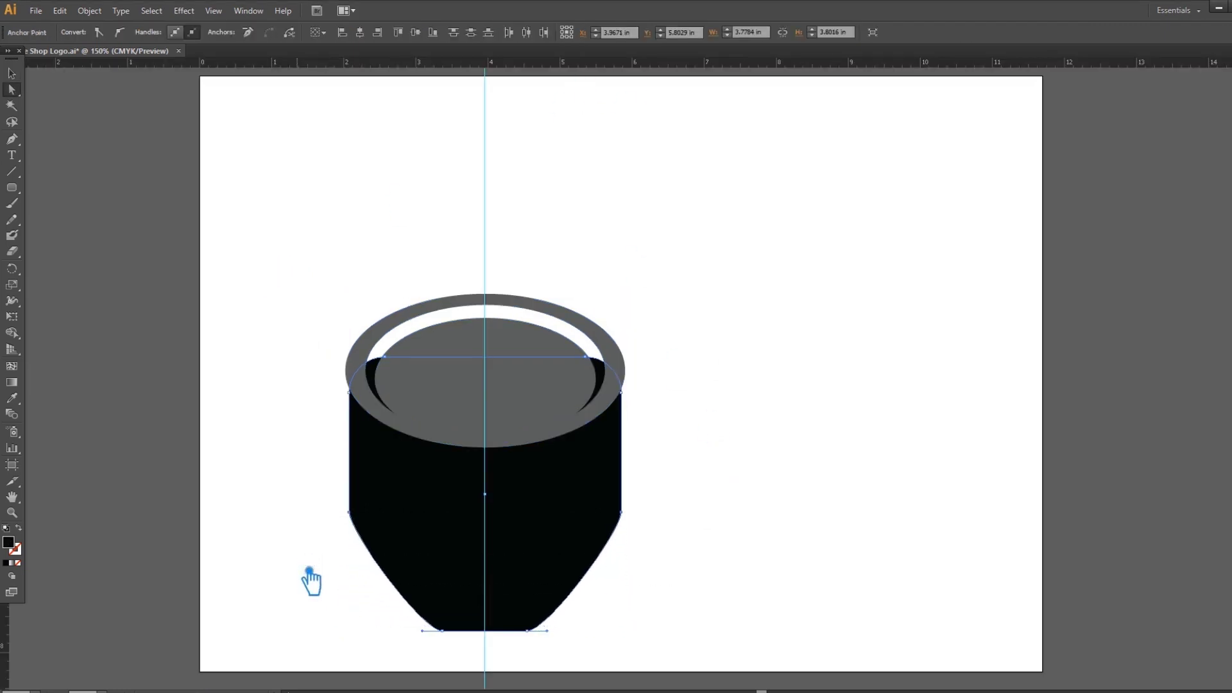
pyautogui.hotkey('shift', 'Up')
pyautogui.hotkey('shift', 'Up')
pyautogui.hotkey('shift', 'Up')
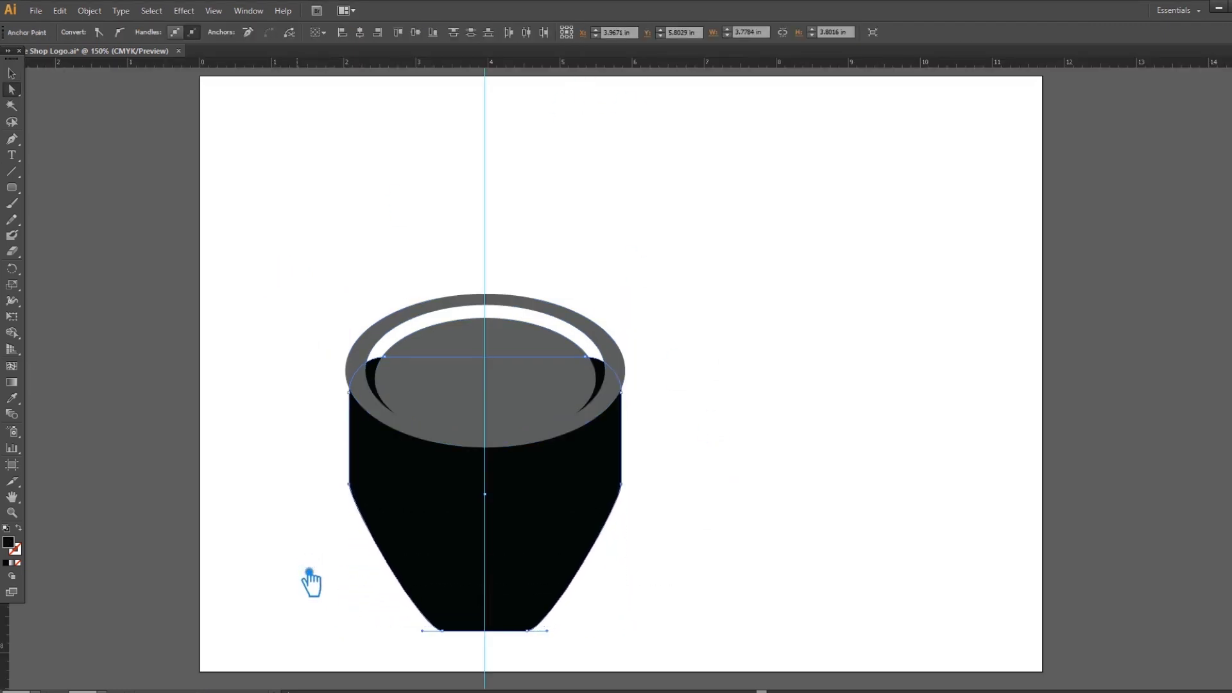
# - Add an anchor point on the cup's bottom edge at the vertical guide, and delete the two anchors flanking it
pyautogui.press('+')
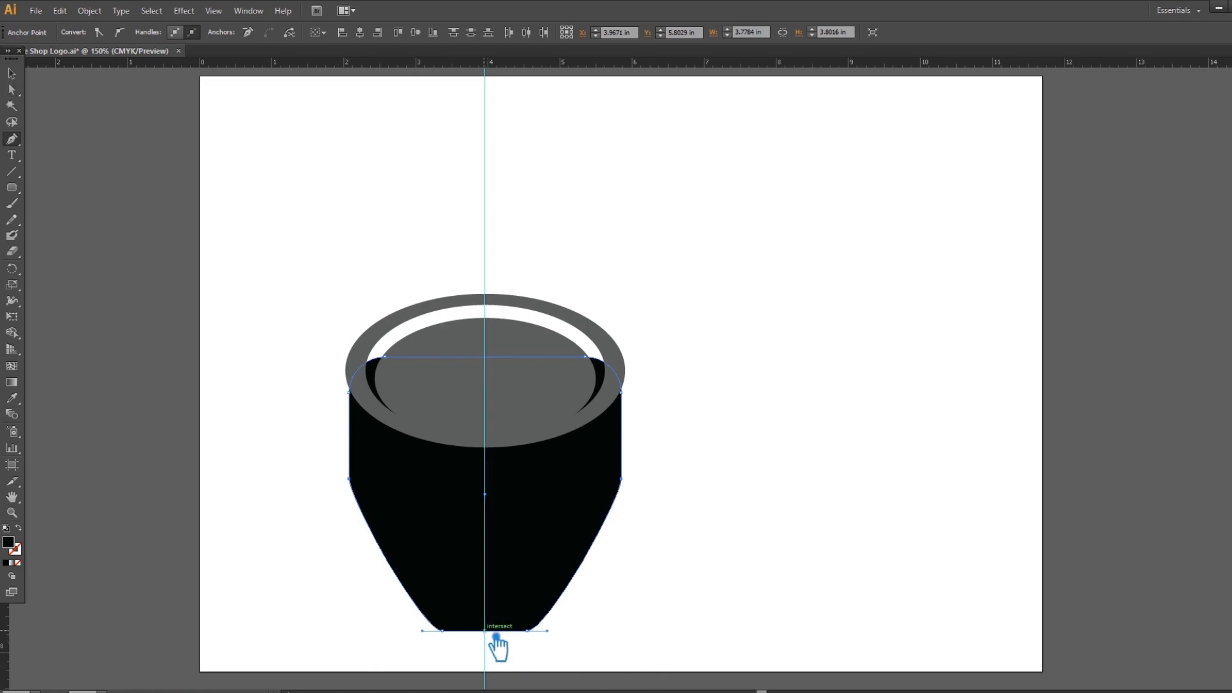
pyautogui.click(485, 630)
pyautogui.press('-')
pyautogui.click(527, 631)
pyautogui.click(442, 630)
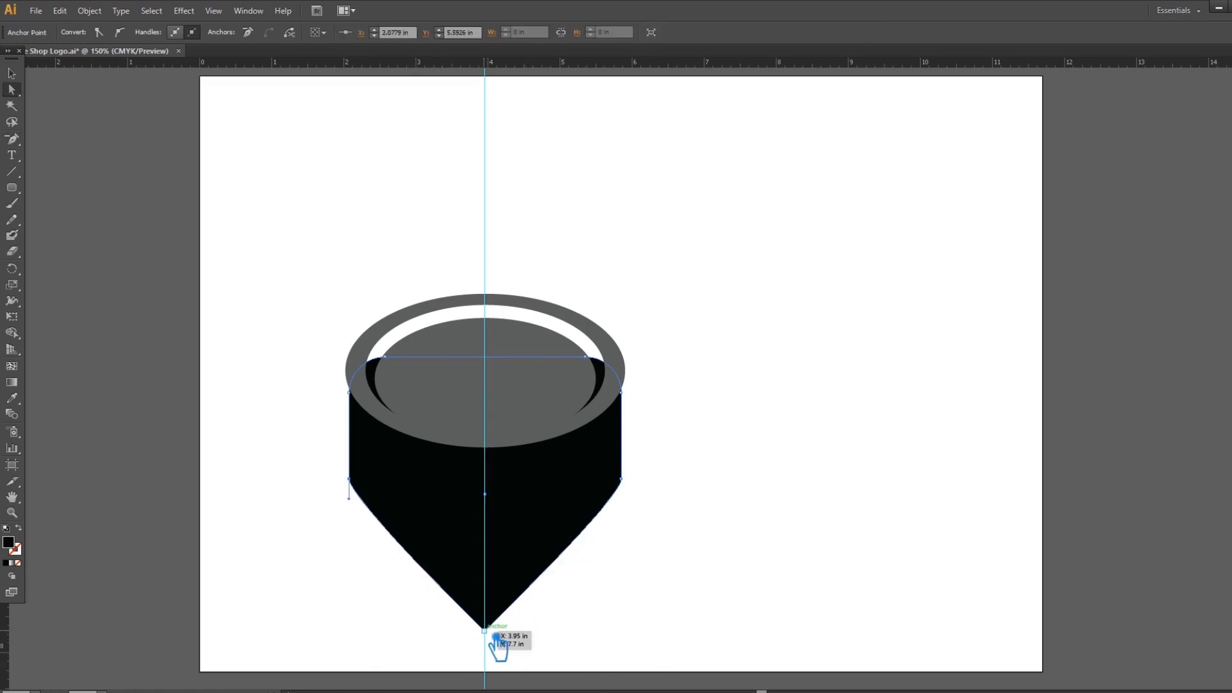
# - Convert the cup's bottom center anchor to a smooth point with horizontal handles to round the base
pyautogui.moveTo(12, 139); pyautogui.dragTo(111, 189)
pyautogui.moveTo(484, 630); pyautogui.dragTo(398, 631)
pyautogui.hotkey('ctrl', 'z')
pyautogui.press('a')
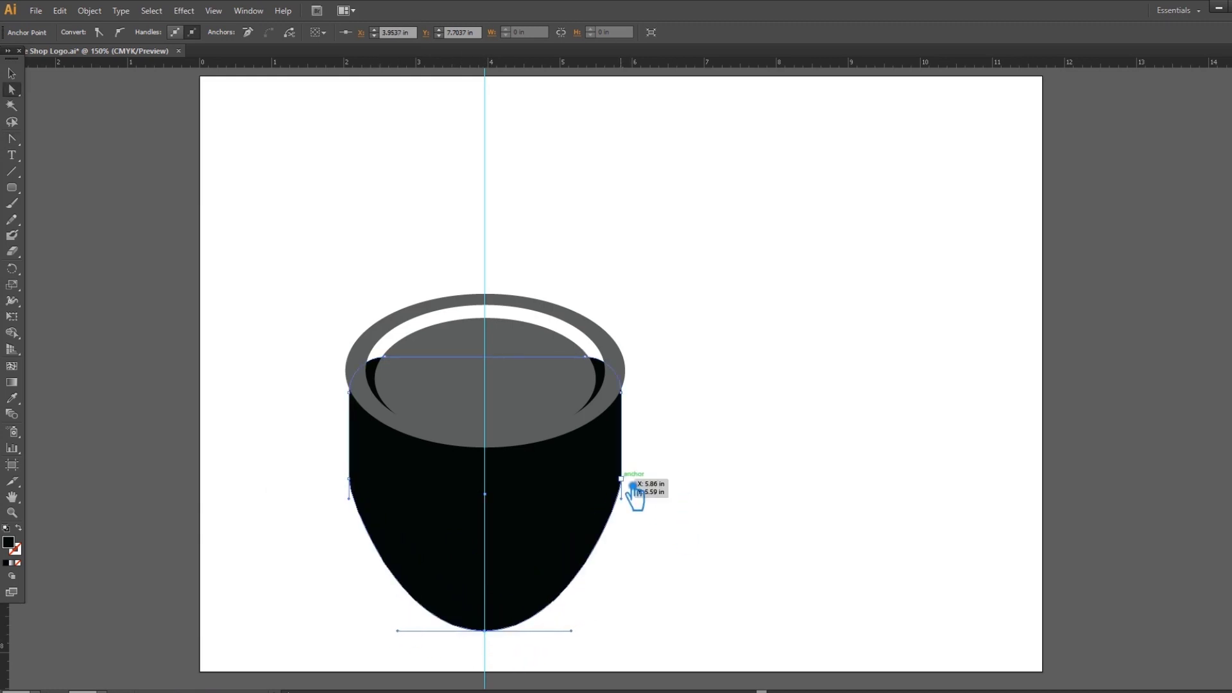
# - Extend the lower handle of the cup's right side anchor straight down, and place a horizontal guide at the handle's end
pyautogui.moveTo(634, 485); pyautogui.dragTo(634, 571)
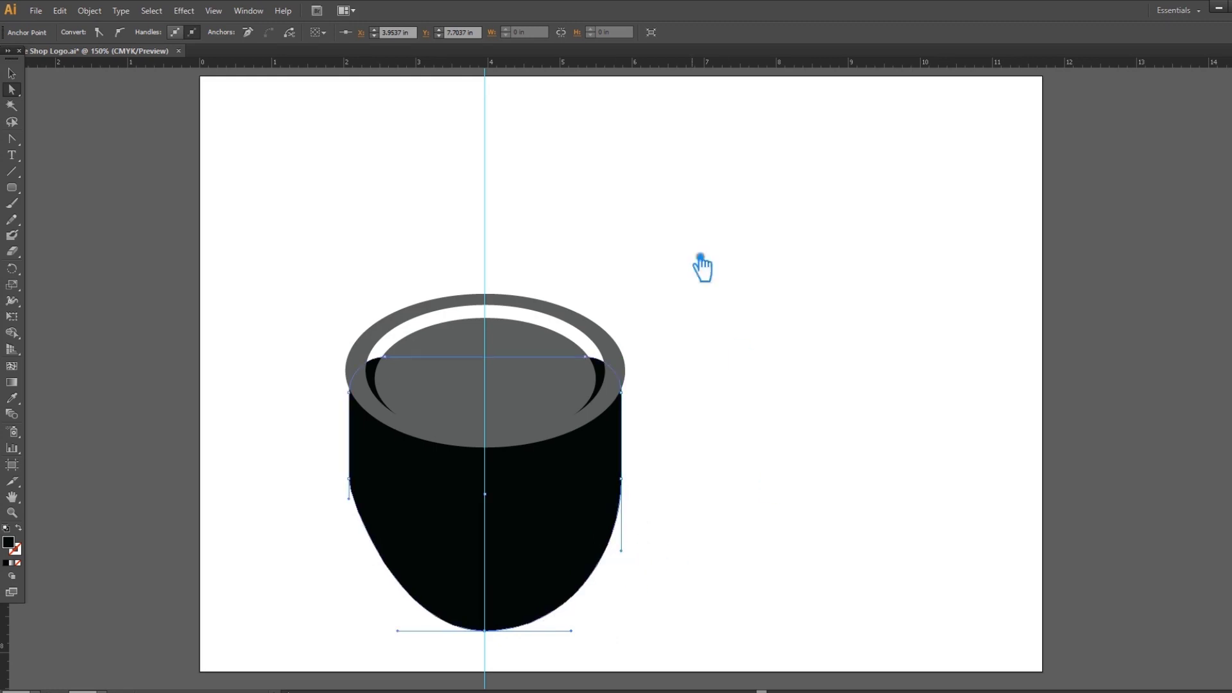
pyautogui.moveTo(609, 62); pyautogui.dragTo(648, 557)
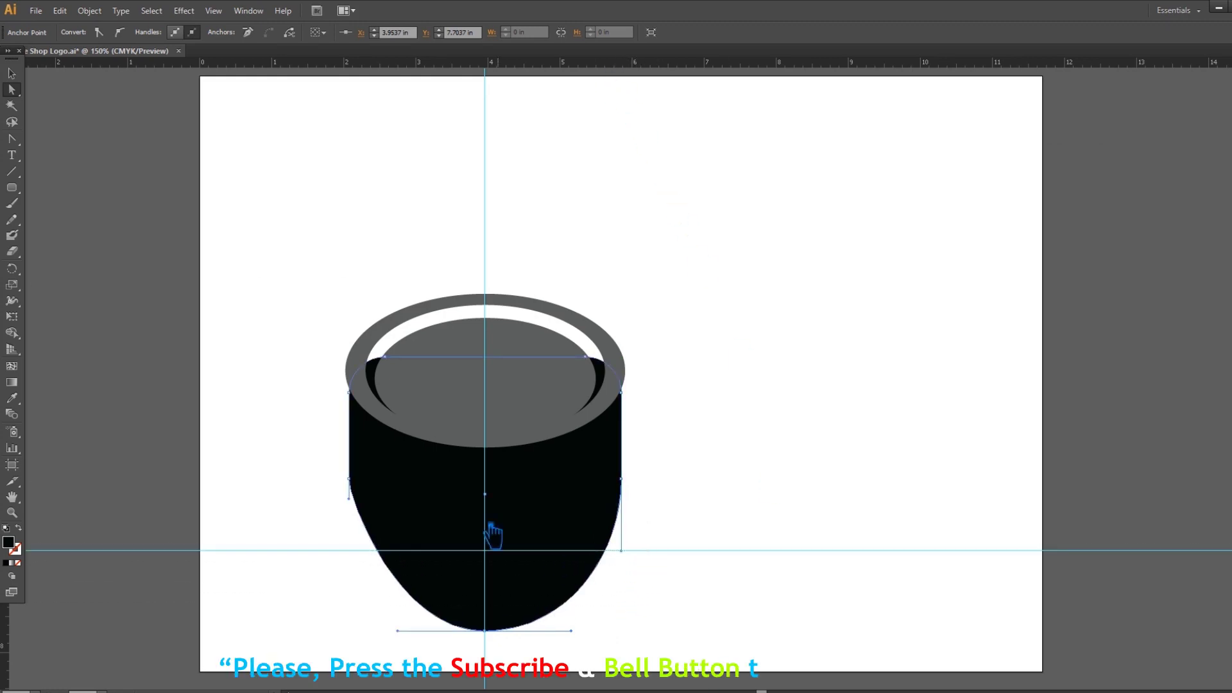
# - Extend the lower handle of the cup's left side anchor straight down to the horizontal guide
pyautogui.moveTo(357, 500); pyautogui.dragTo(360, 558)
pyautogui.click(718, 472)
# - Offset the cup rim's path by 0.2 in with miter joins and a miter limit of 8
pyautogui.click(13, 75)
pyautogui.click(412, 313)
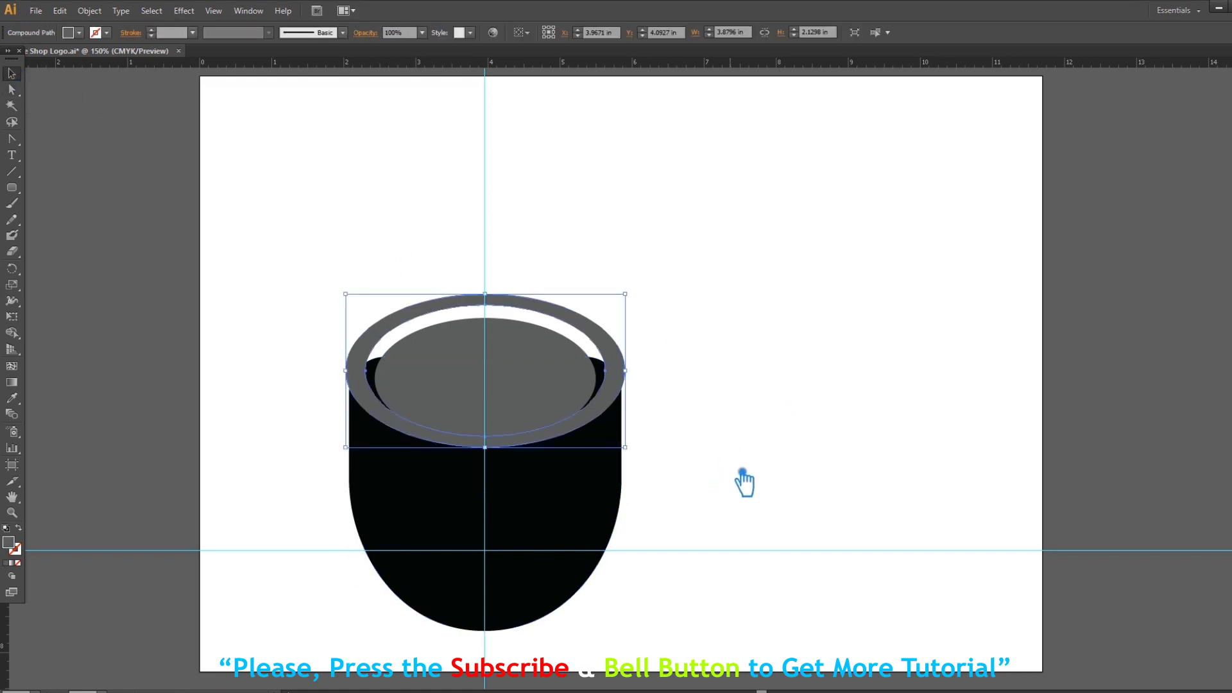
pyautogui.click(89, 10)
pyautogui.moveTo(154, 280)
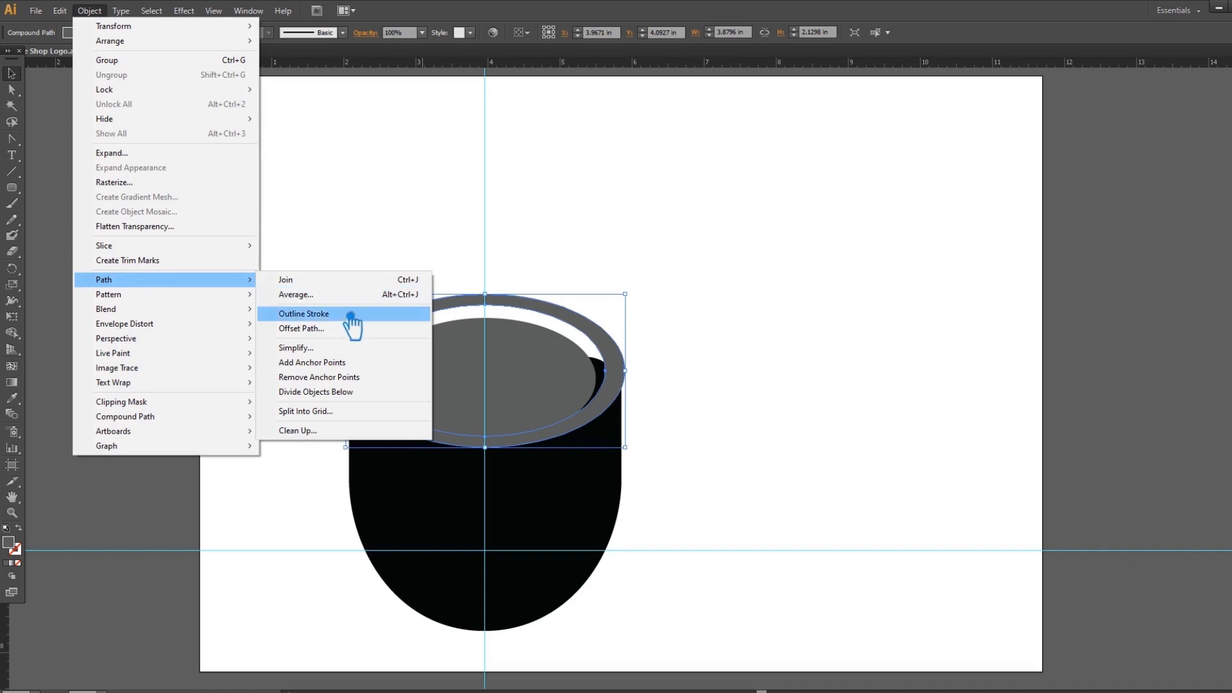
pyautogui.click(356, 327)
pyautogui.click(802, 306)
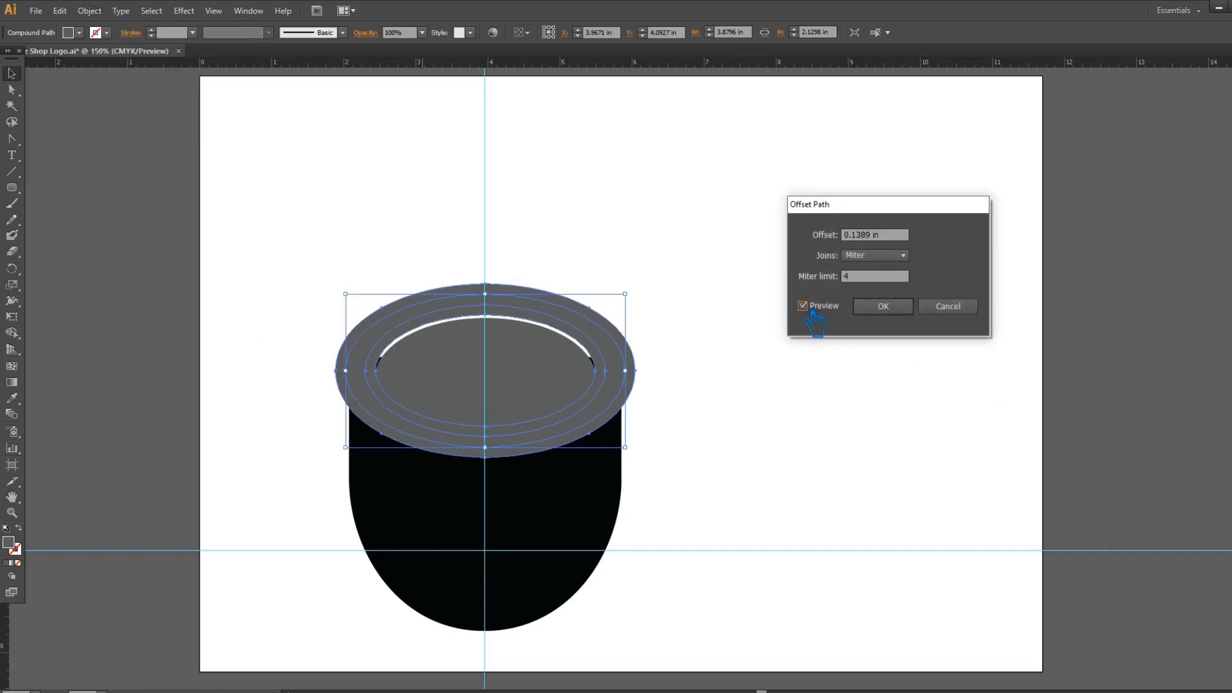
pyautogui.click(859, 280)
pyautogui.click(879, 236)
pyautogui.doubleClick(867, 278)
pyautogui.click(879, 237)
pyautogui.click(866, 278)
pyautogui.doubleClick(864, 235)
pyautogui.write('3')
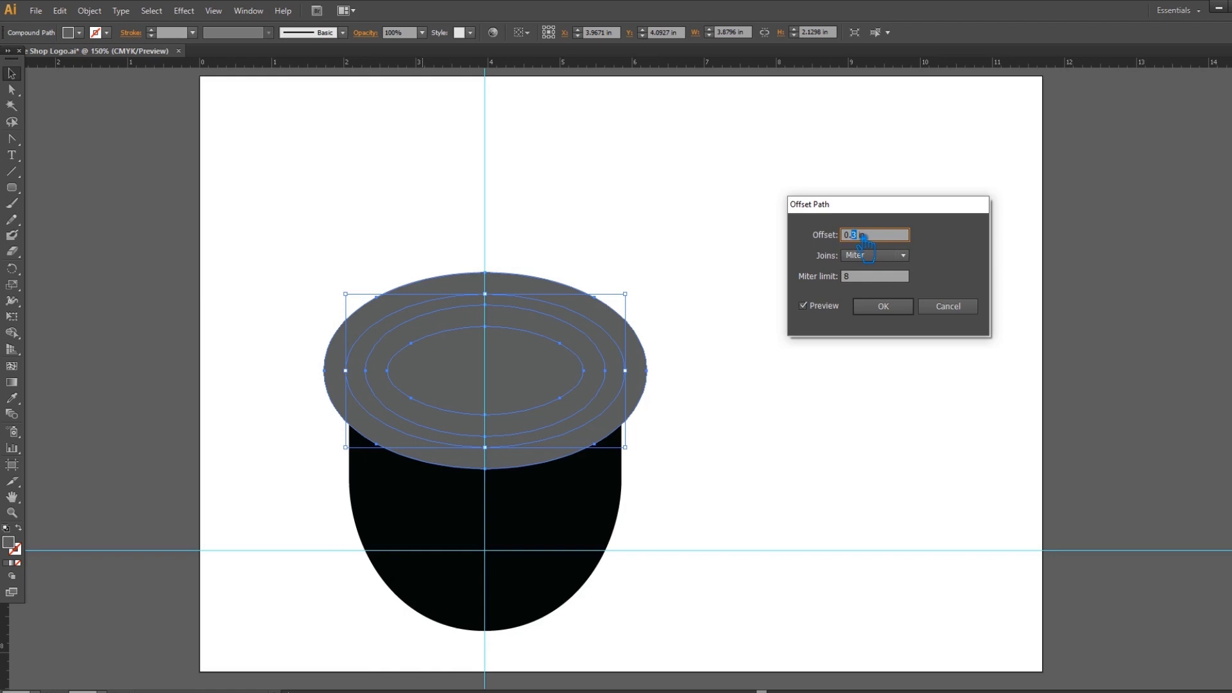
pyautogui.write('2')
pyautogui.click(883, 306)
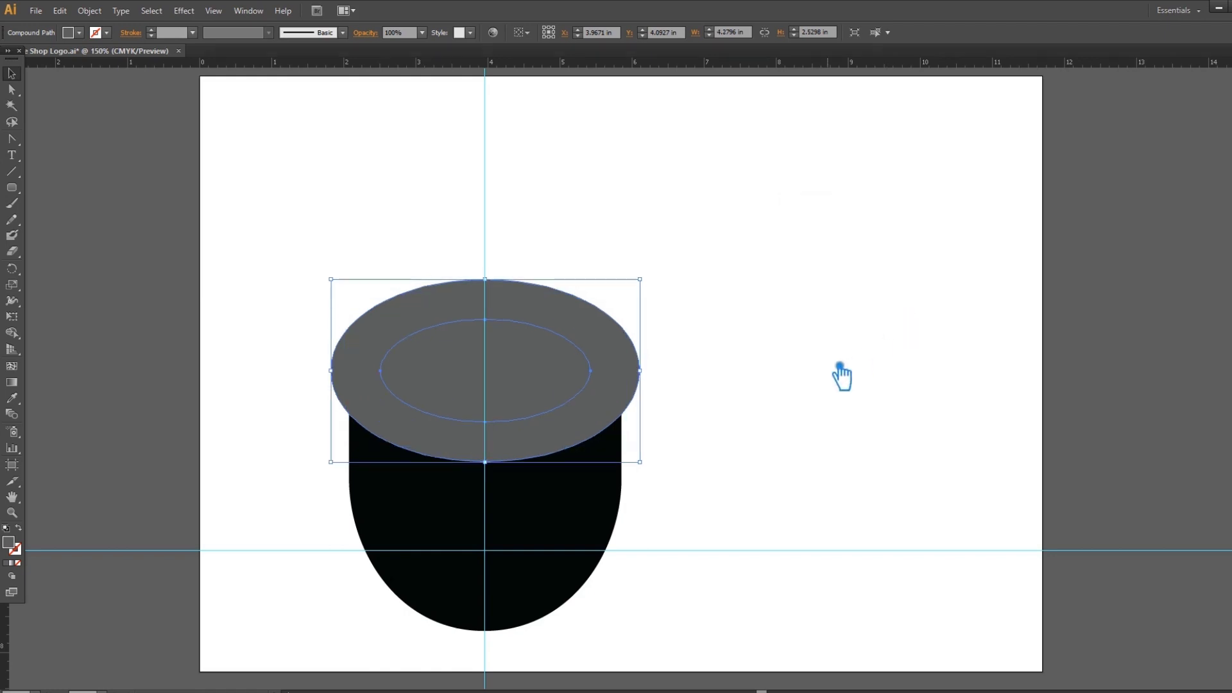
pyautogui.click(841, 376)
# - Divide all the overlapping rim, opening and body shapes with Pathfinder, and ungroup the pieces
pyautogui.moveTo(757, 441); pyautogui.dragTo(359, 335)
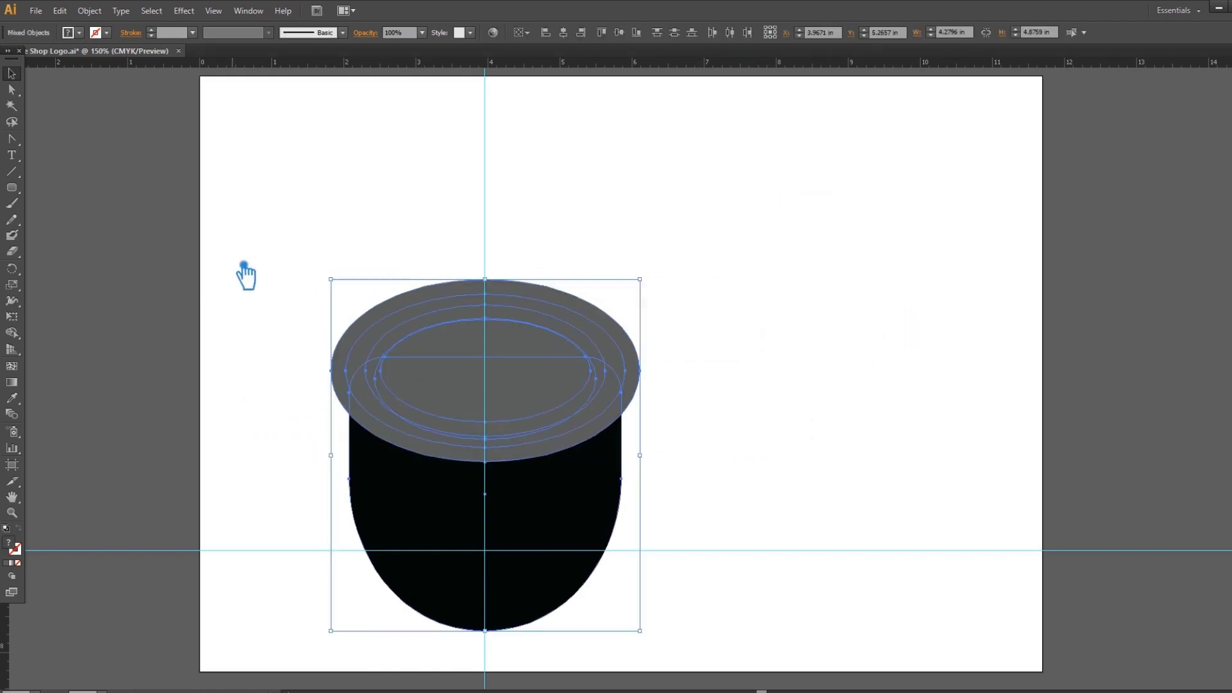
pyautogui.rightClick(550, 329)
pyautogui.hotkey('ctrl', 'shift', 'F9')
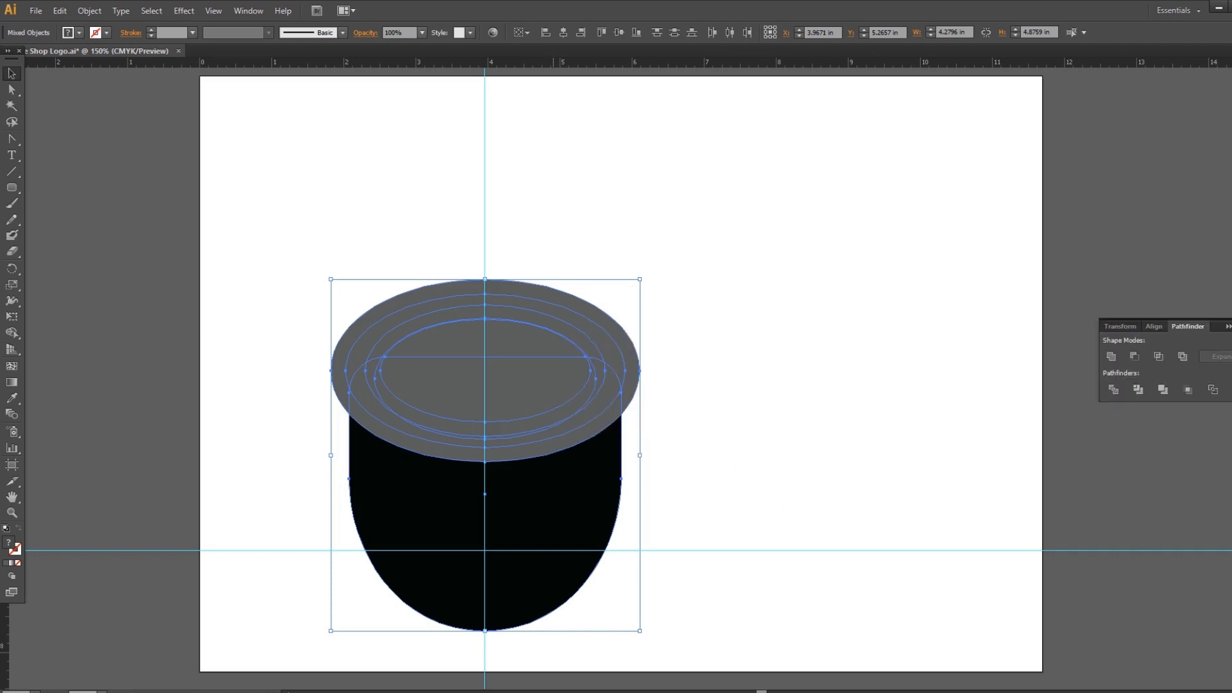
pyautogui.hotkey('ctrl', 'shift', 'F9')
pyautogui.hotkey('ctrl', 'shift', 'F9')
pyautogui.click(1123, 401)
pyautogui.hotkey('ctrl', 'shift', 'F9')
pyautogui.click(1046, 366)
pyautogui.rightClick(605, 339)
pyautogui.click(648, 414)
# - Delete the outermost offset piece surrounding the cup's rim
pyautogui.click(796, 393)
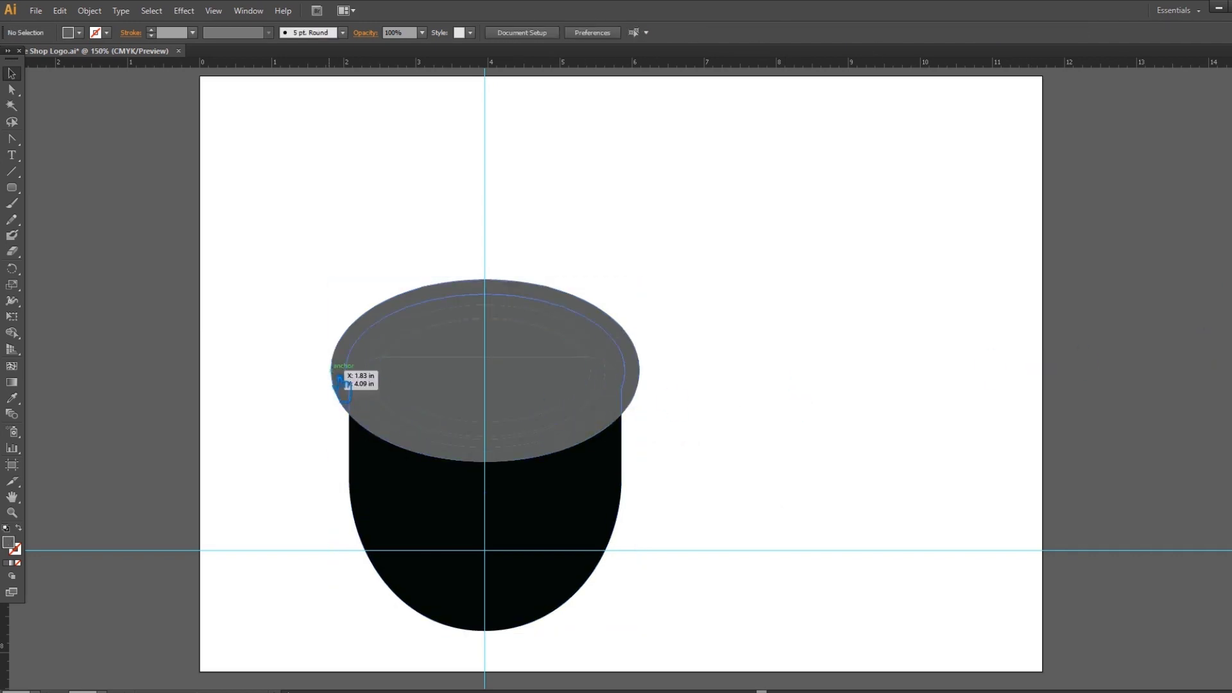
pyautogui.click(349, 379)
pyautogui.press('Delete')
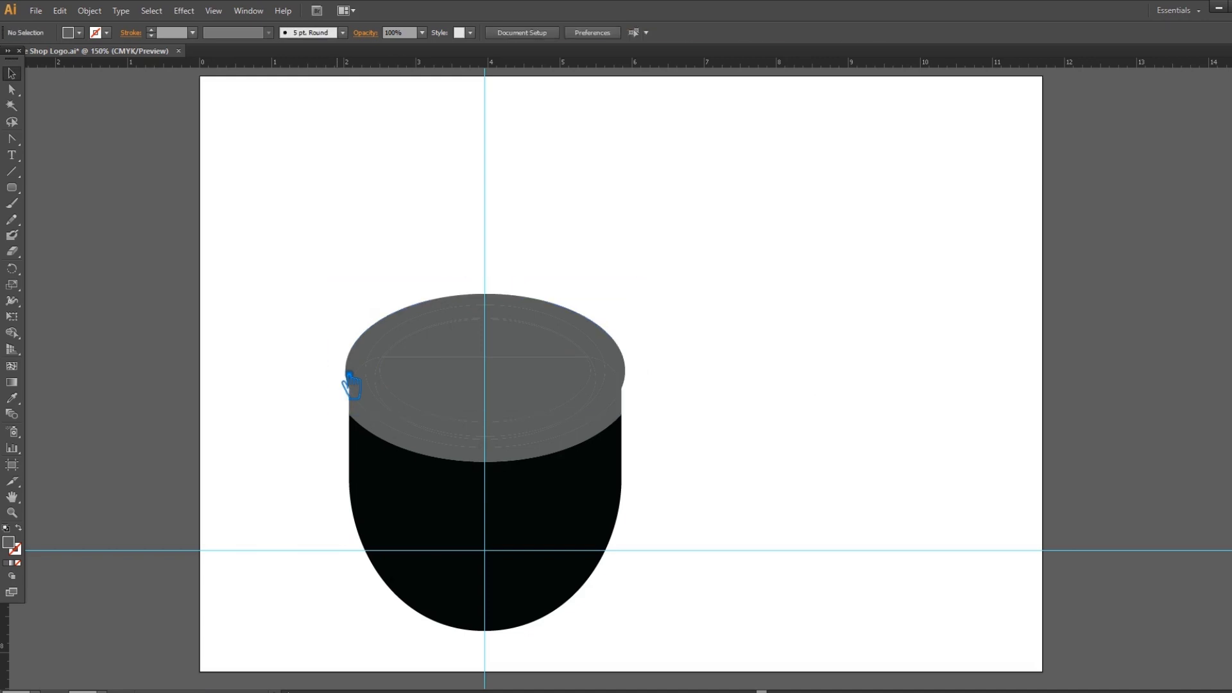
# - Unite the two pieces of the cup's inner opening and fill the shape with dark gray
pyautogui.click(504, 347)
pyautogui.hotkey('ctrl', 'shift', 'F9')
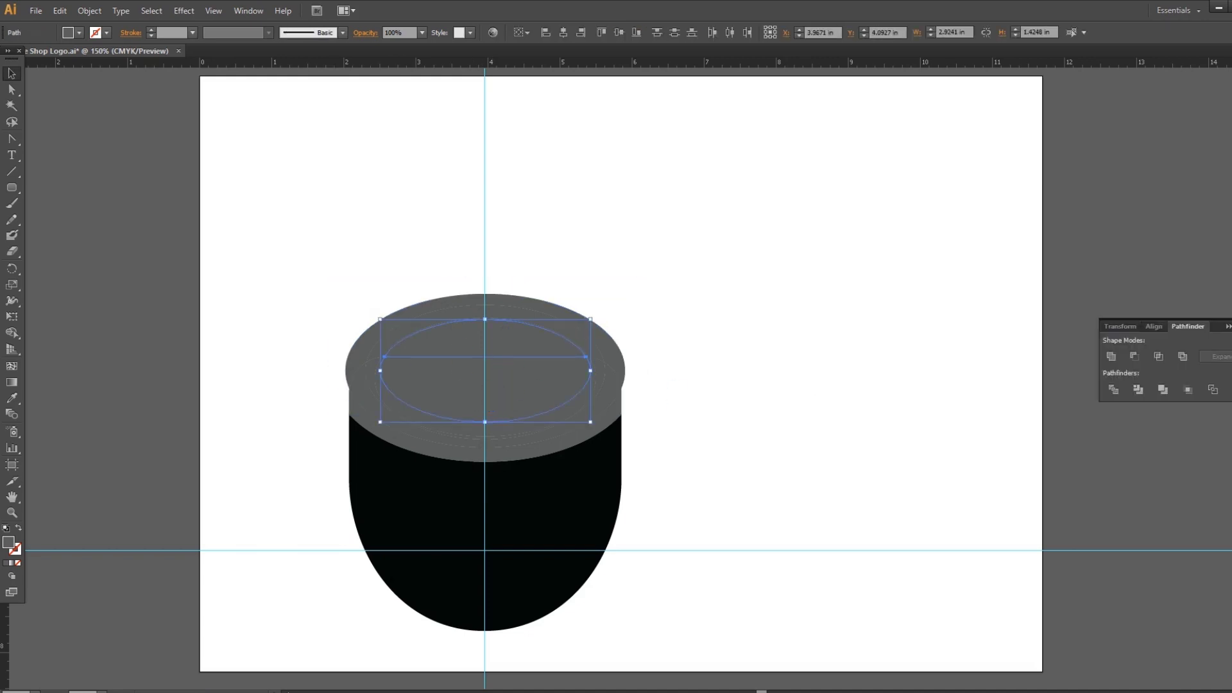
pyautogui.click(1114, 389)
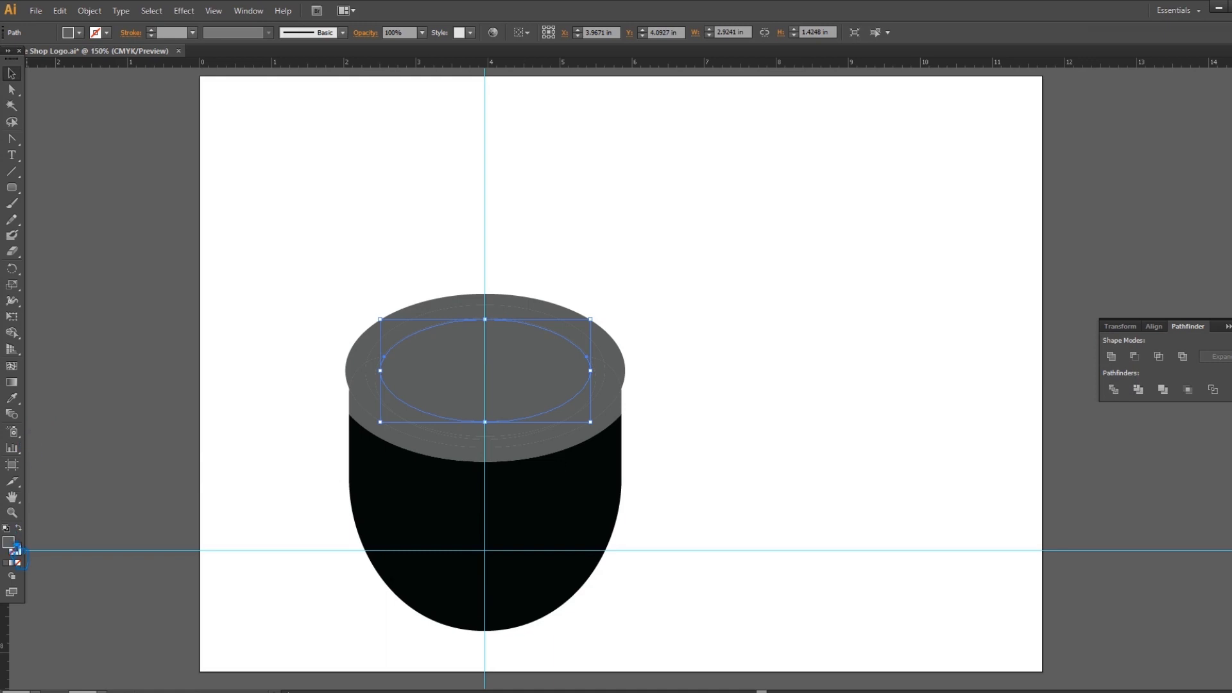
pyautogui.doubleClick(14, 549)
pyautogui.click(671, 380)
pyautogui.click(975, 238)
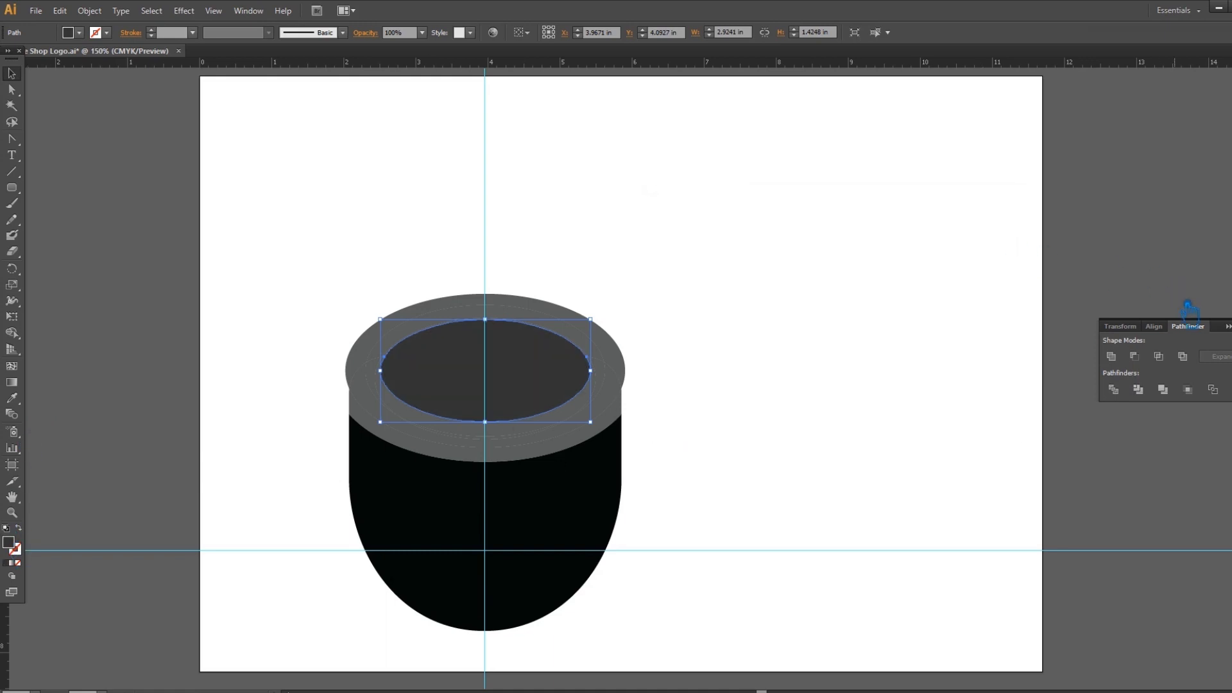
pyautogui.click(363, 185)
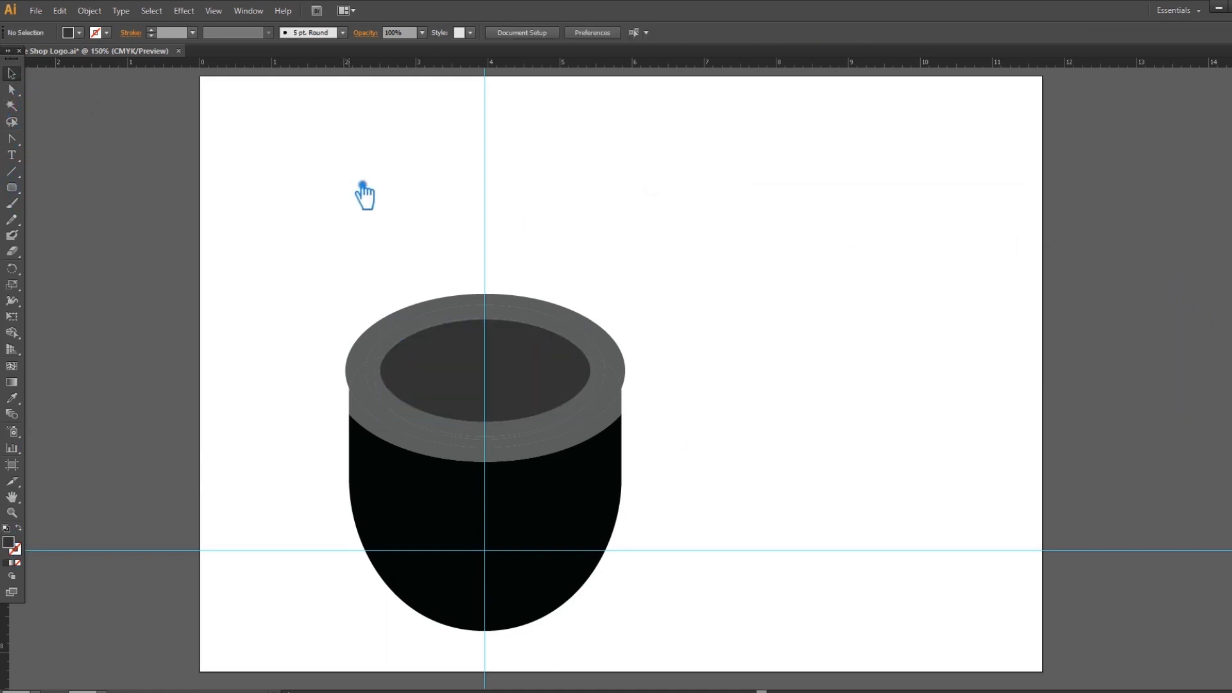
# - Delete the divided pieces filling the gap between rim and opening, and the gray band just beneath the rim
pyautogui.click(382, 349)
pyautogui.click(652, 347)
pyautogui.click(417, 345)
pyautogui.press('Delete')
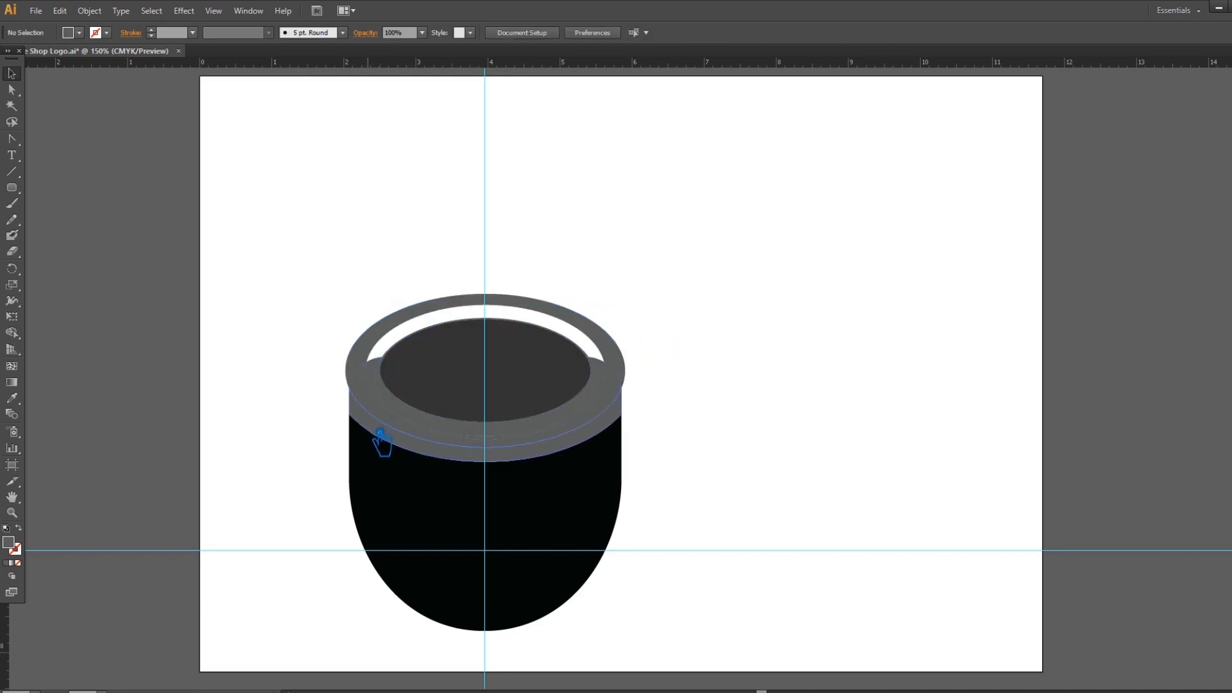
pyautogui.click(398, 442)
pyautogui.press('Delete')
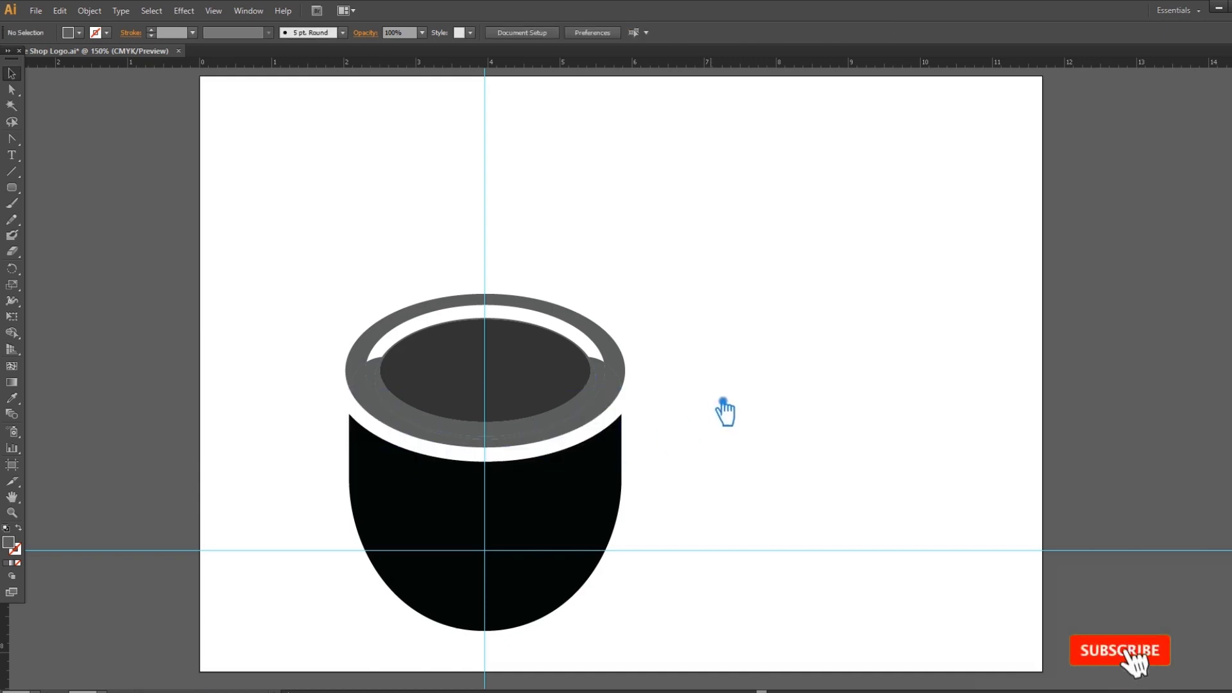
pyautogui.click(610, 369)
pyautogui.press('Delete')
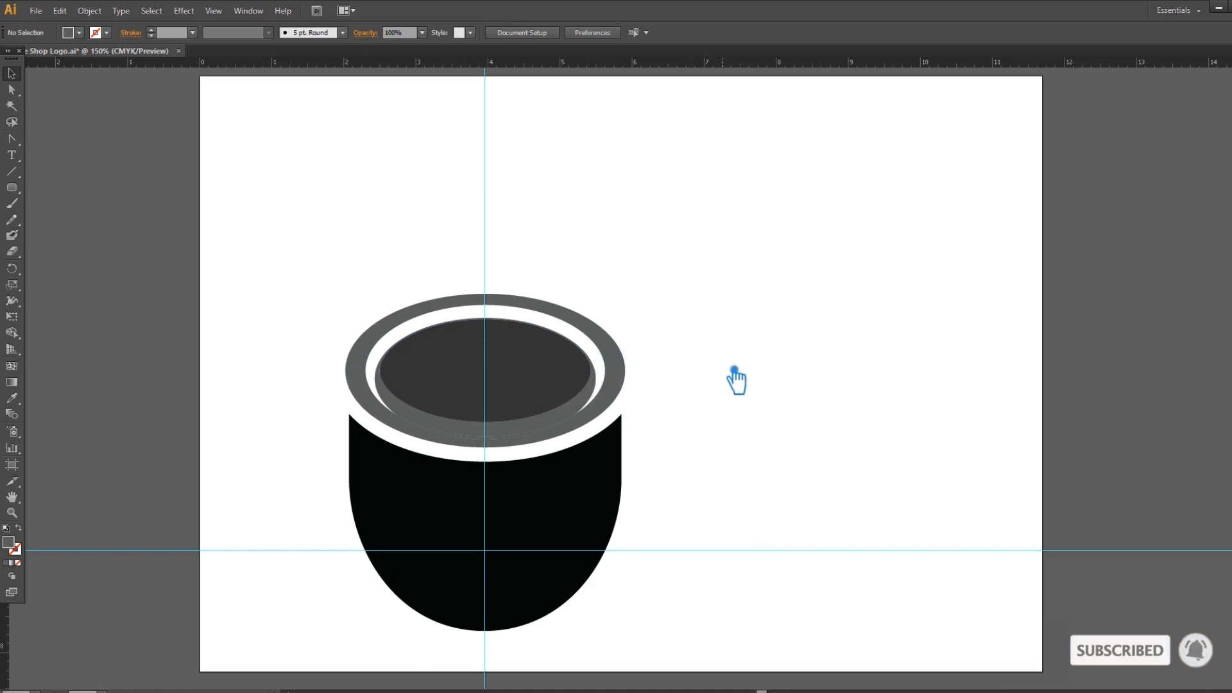
# - Select the remaining pieces of the gray rim and unite them into one ring
pyautogui.click(507, 443)
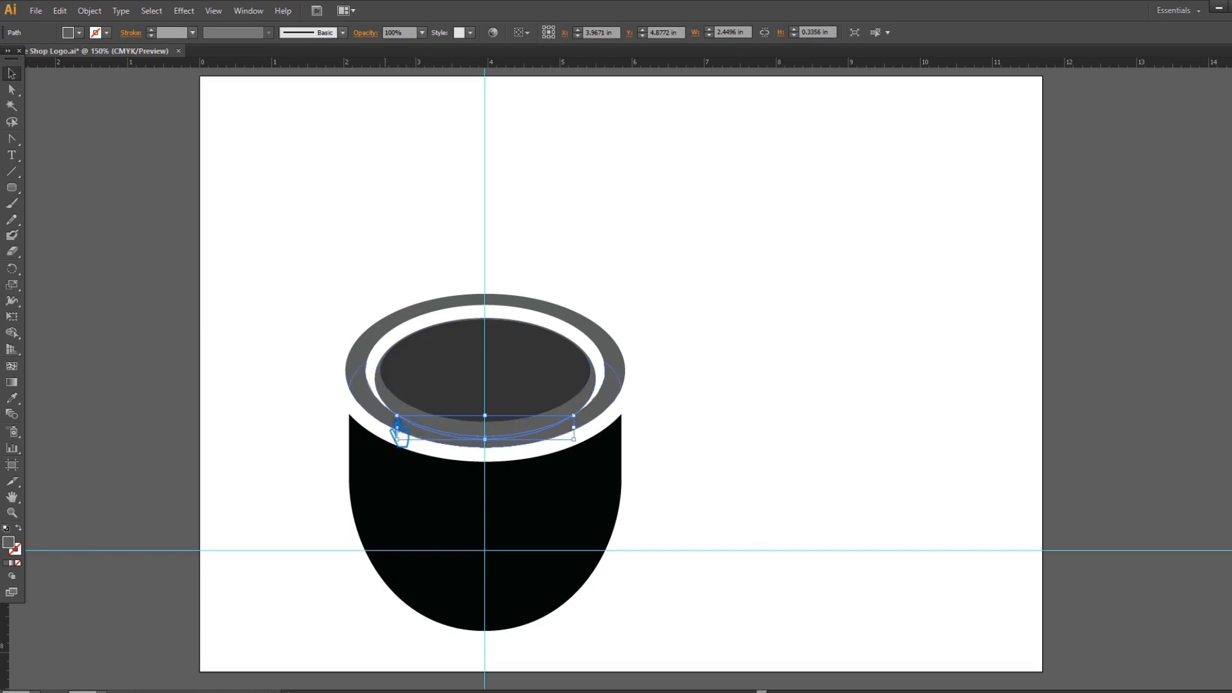
pyautogui.keyDown('shift'); pyautogui.click(395, 429); pyautogui.keyUp('shift')
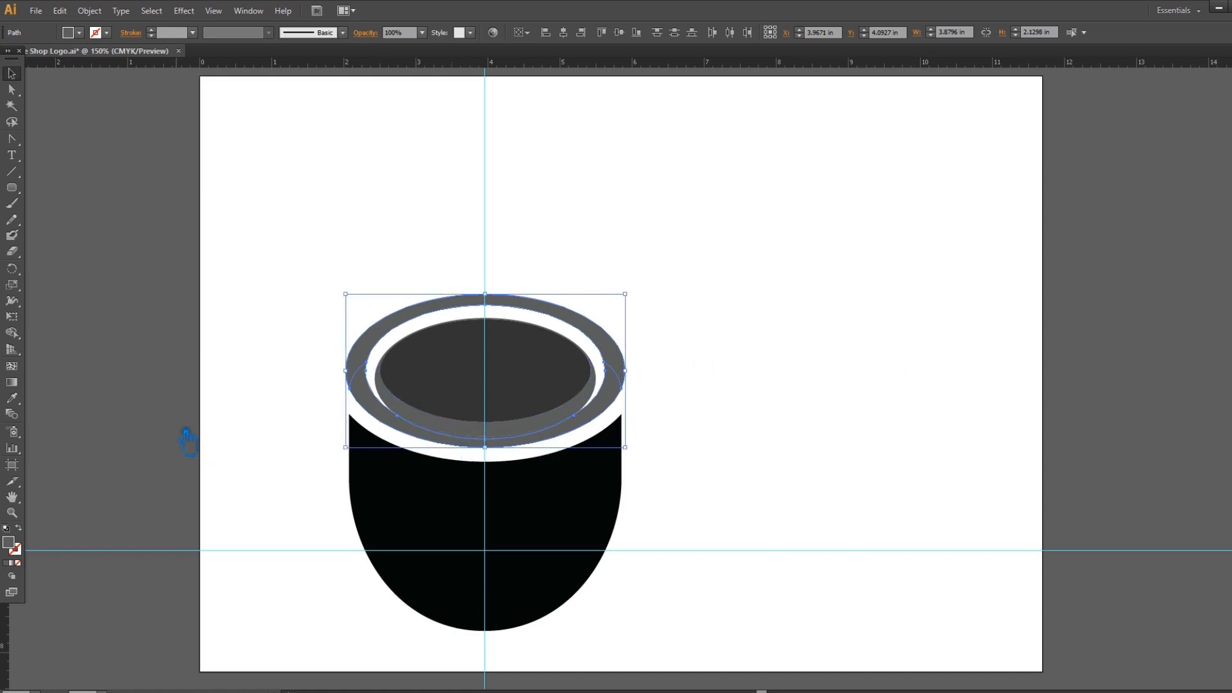
pyautogui.hotkey('ctrl', 'shift', 'F9')
pyautogui.click(1111, 356)
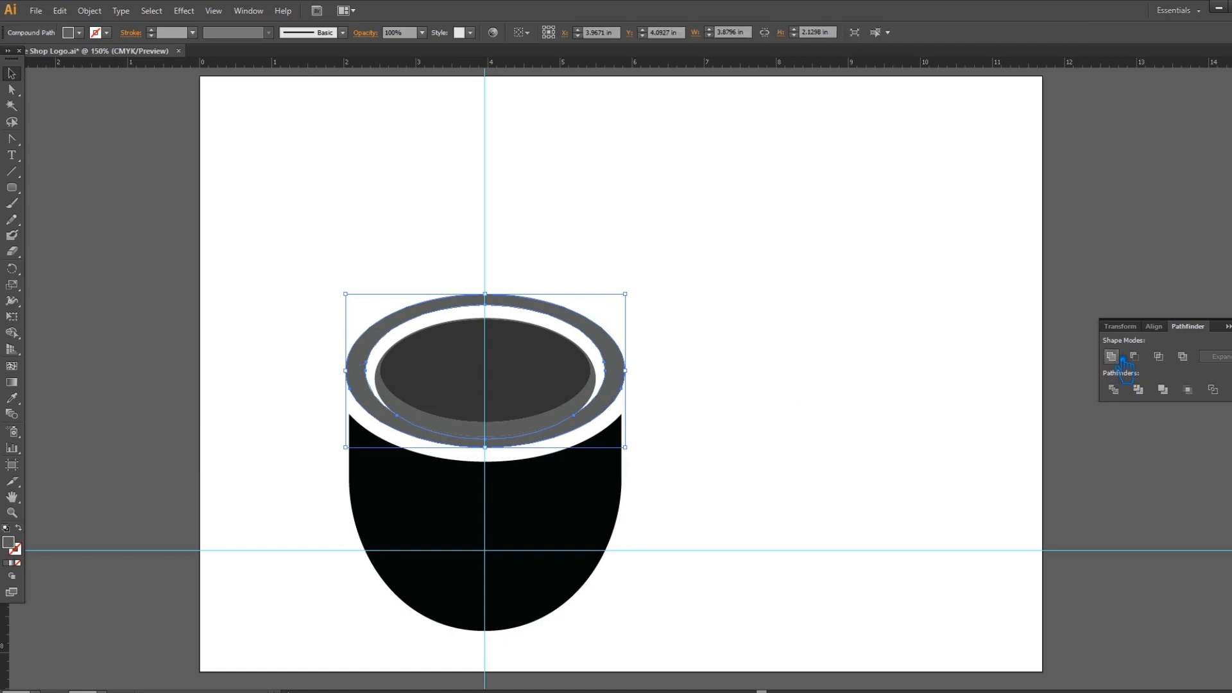
pyautogui.click(1017, 366)
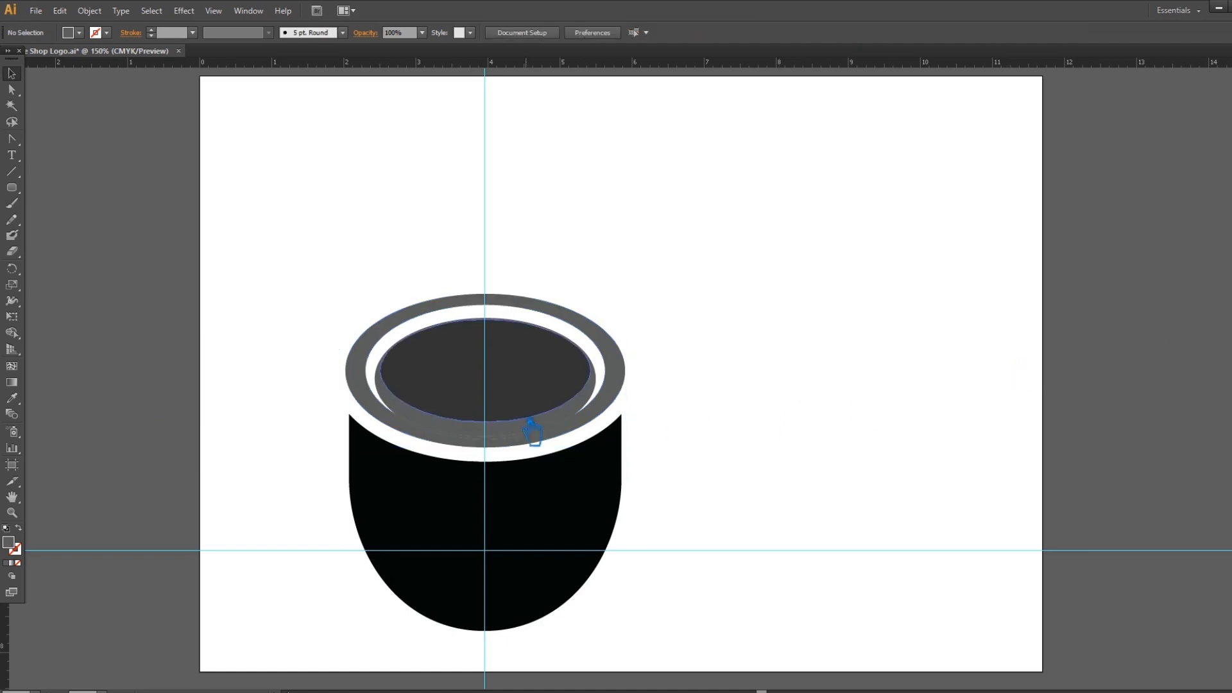
# - Unite the pieces of the cup's opening and fill it with the black sampled from the cup body
pyautogui.click(500, 416)
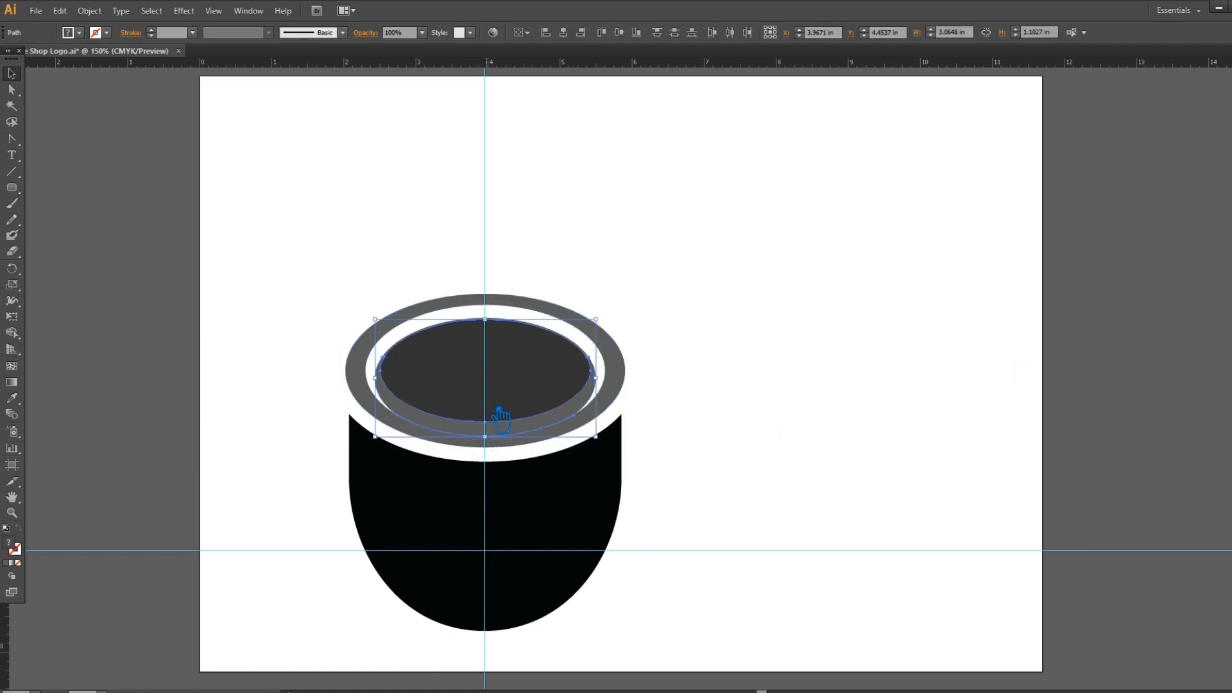
pyautogui.hotkey('ctrl', 'shift', 'F9')
pyautogui.press('i')
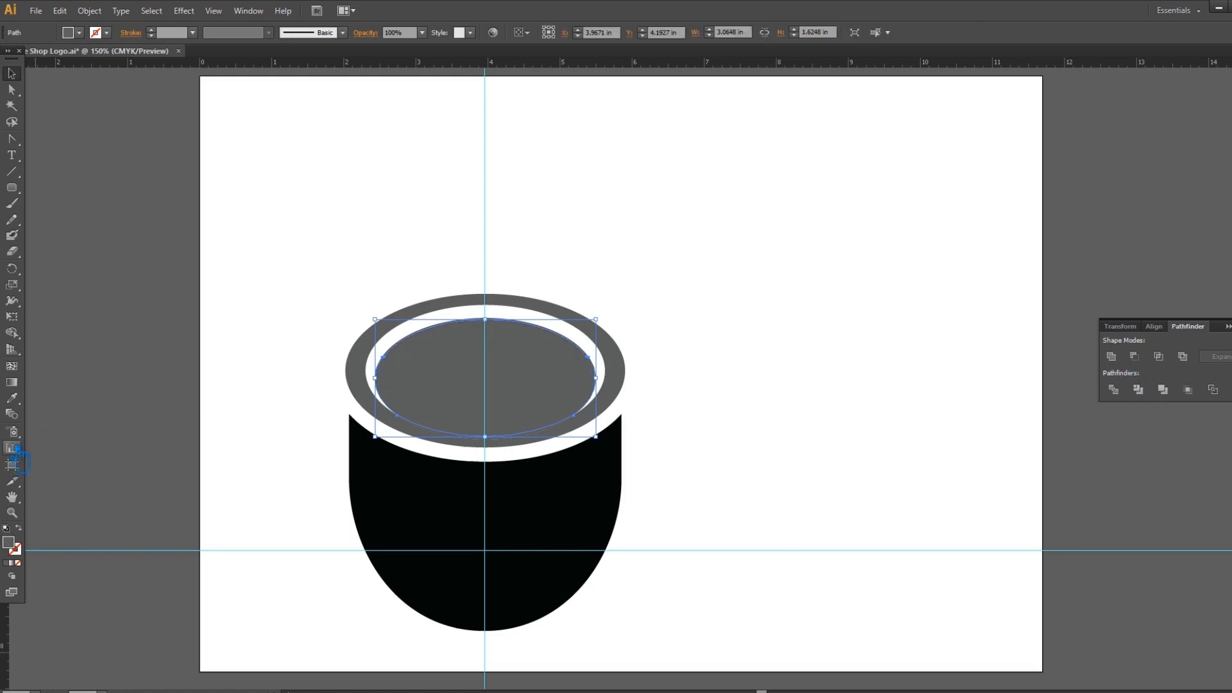
pyautogui.click(396, 549)
pyautogui.click(12, 74)
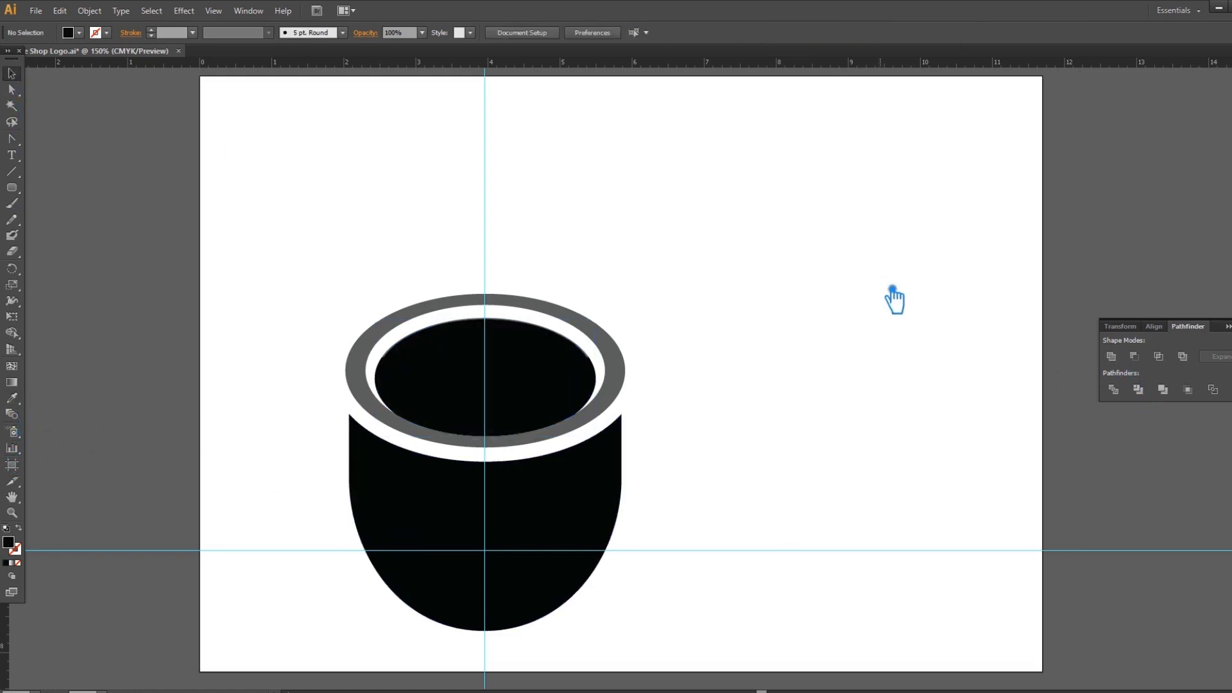
pyautogui.click(499, 444)
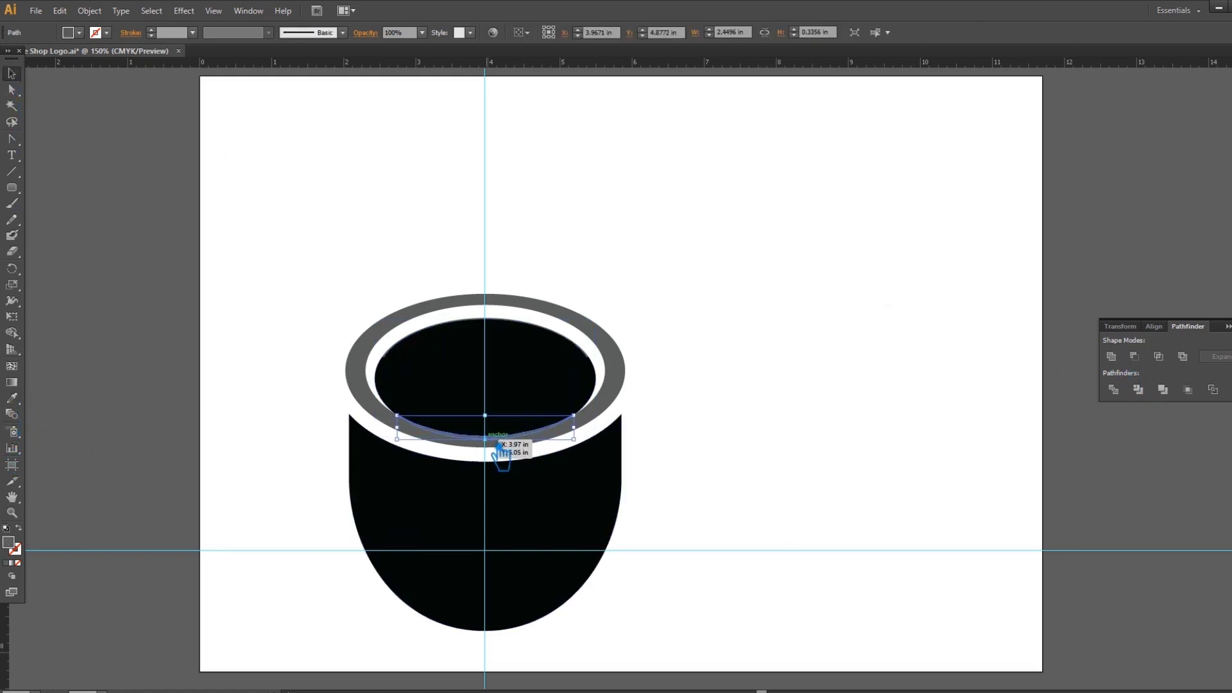
pyautogui.click(110, 457)
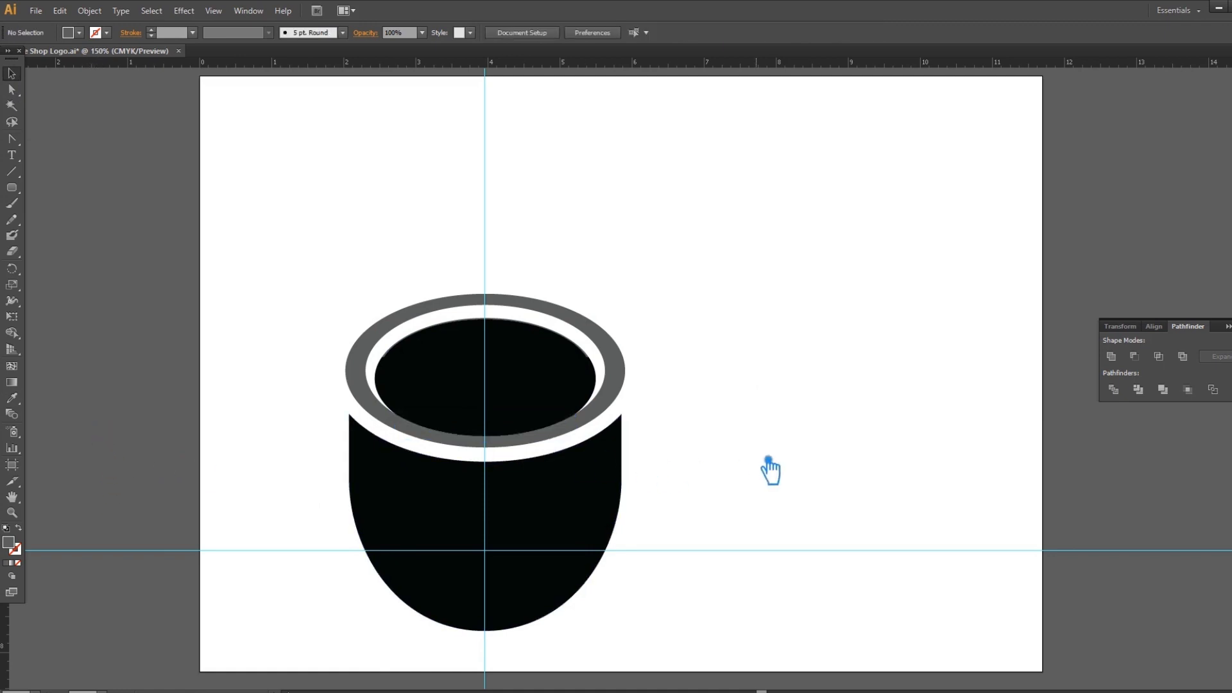
# - Group all the cup's pieces and move the group straight up to free space beneath it
pyautogui.moveTo(743, 531); pyautogui.dragTo(725, 452)
pyautogui.moveTo(648, 516); pyautogui.dragTo(286, 211)
pyautogui.hotkey('ctrl', 'g')
pyautogui.click(756, 429)
pyautogui.moveTo(528, 430); pyautogui.dragTo(527, 282)
pyautogui.click(758, 428)
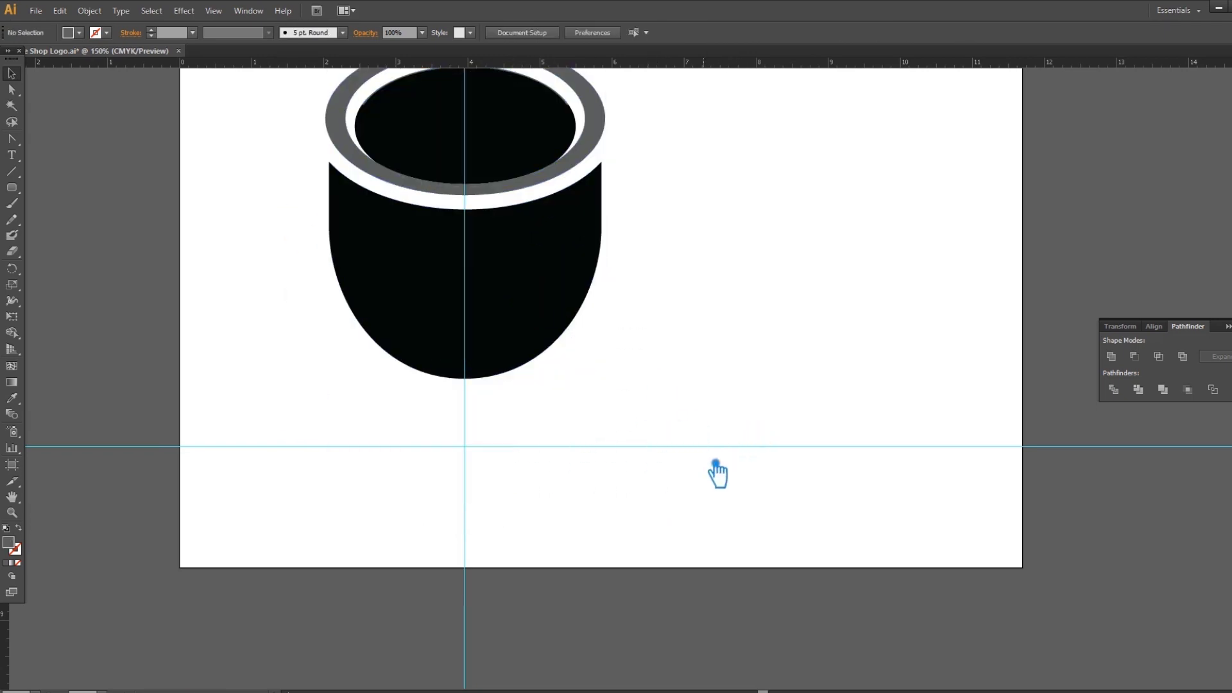
# - Draw an ellipse about 5.41 by 1.71 in below the cup, centered on the vertical guide
pyautogui.moveTo(12, 187); pyautogui.dragTo(71, 218)
pyautogui.moveTo(271, 402); pyautogui.dragTo(669, 536)
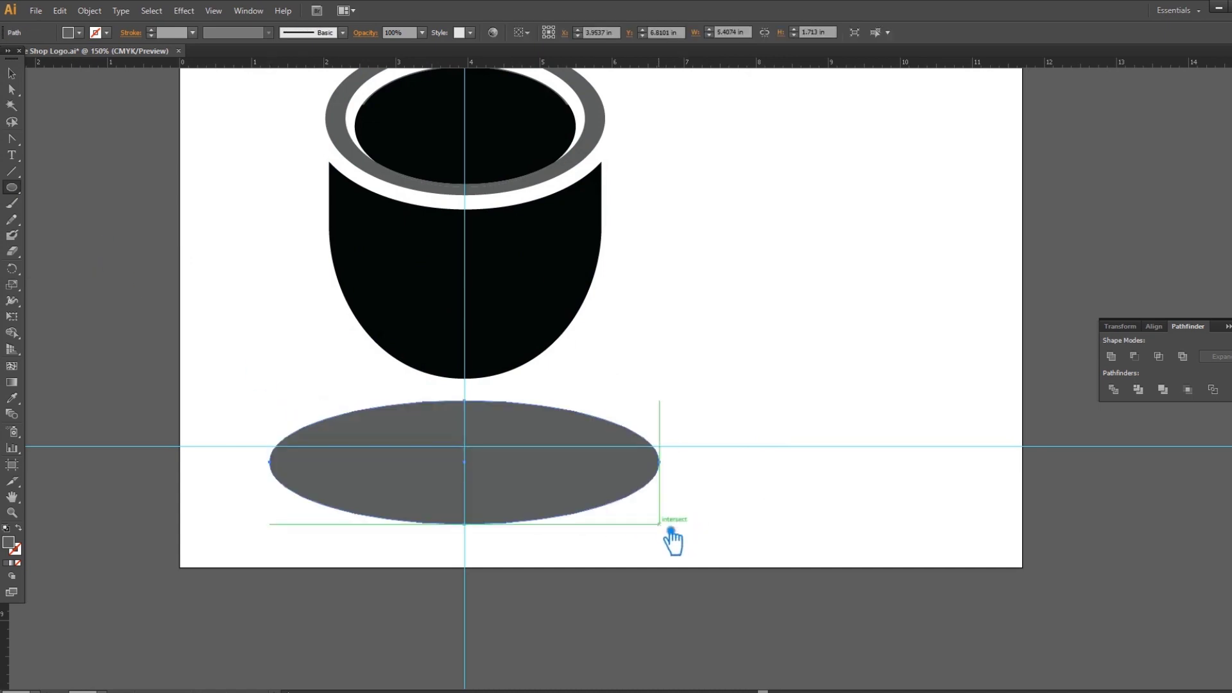
pyautogui.click(11, 73)
# - Duplicate the ellipse in place, scale the copy down slightly from its center, and nudge it upward
pyautogui.hotkey('ctrl', 'c')
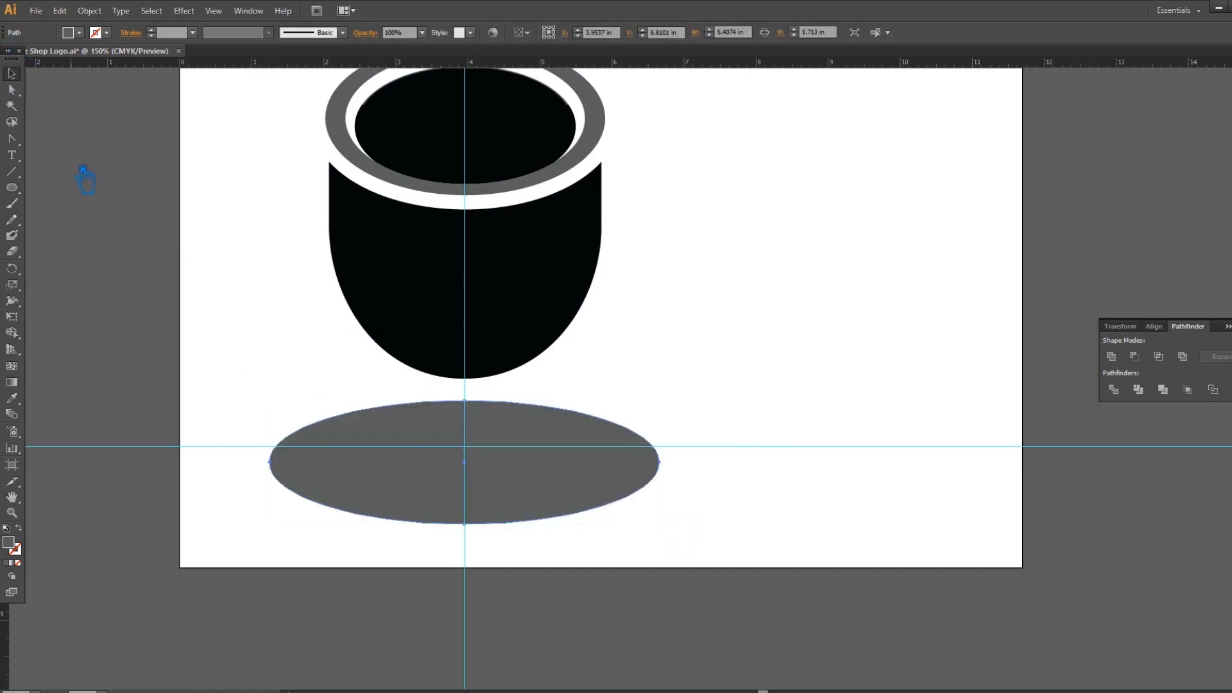
pyautogui.moveTo(660, 525); pyautogui.dragTo(655, 514)
pyautogui.press('Up')
pyautogui.press('Up')
pyautogui.press('Up')
pyautogui.press('Up')
pyautogui.press('Up')
pyautogui.press('Up')
pyautogui.press('Up')
pyautogui.press('Up')
# - Subtract the smaller ellipse from the larger one to form a crescent-shaped saucer beneath the cup
pyautogui.moveTo(699, 525); pyautogui.dragTo(205, 406)
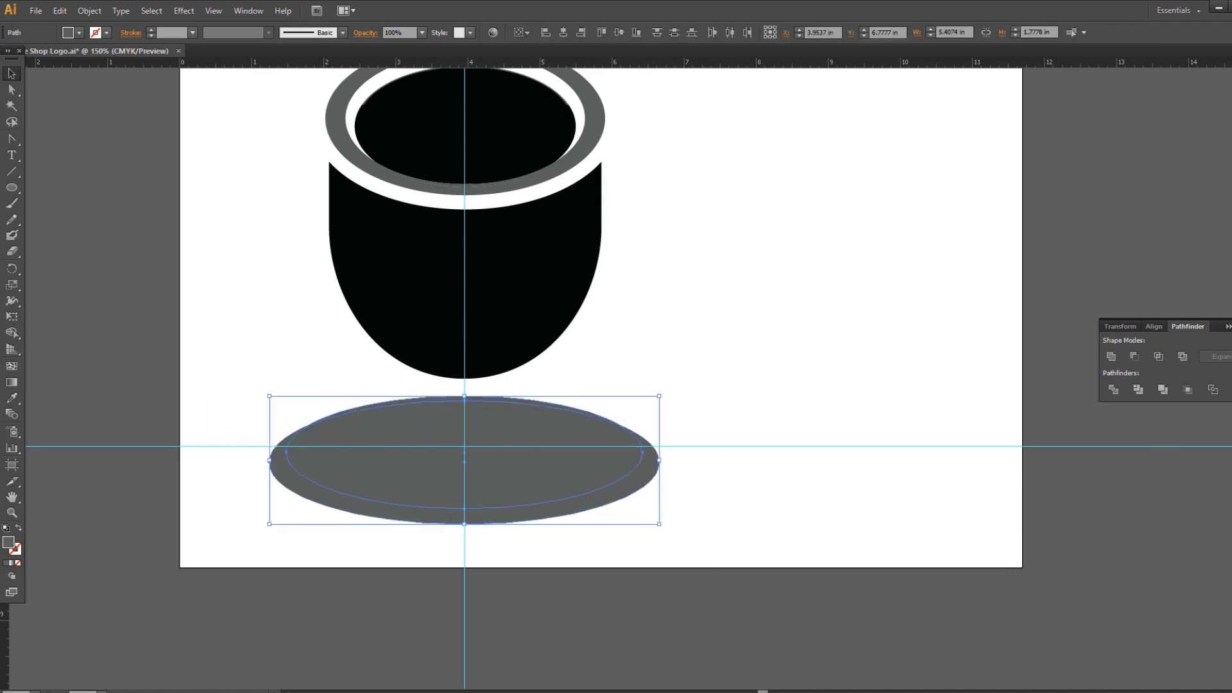
pyautogui.click(1148, 363)
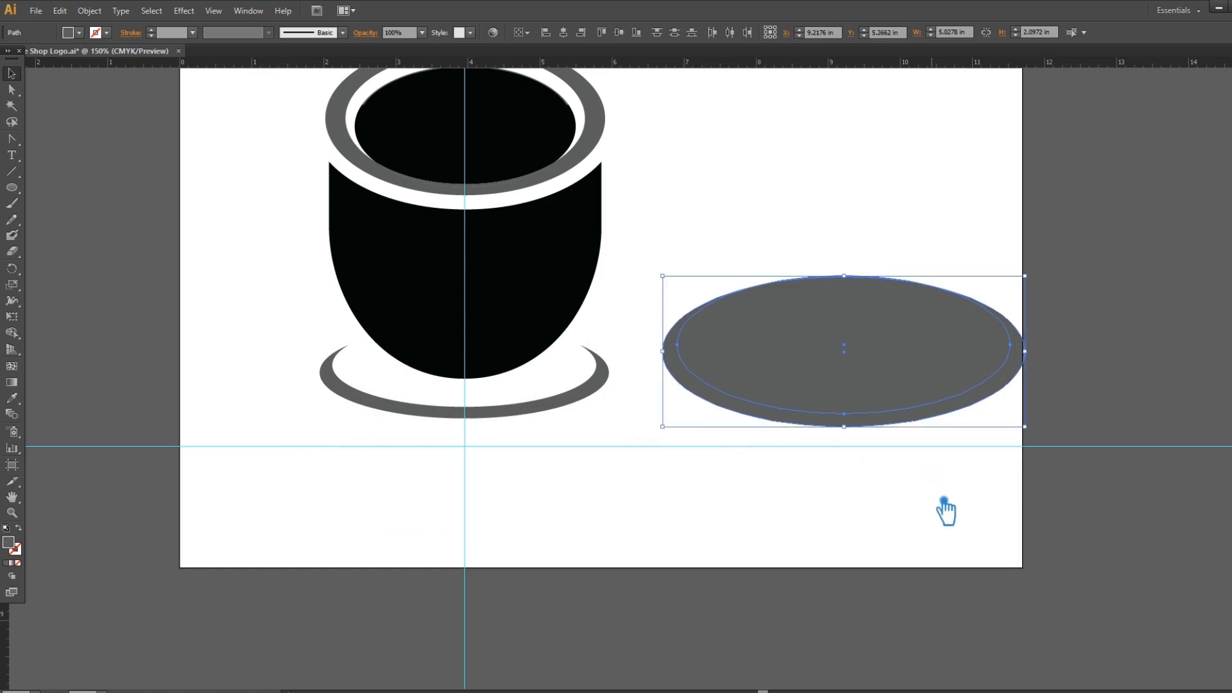
# - Fine-tune the smaller ellipse's vertical position against the upper edge of the larger ellipse beside the cup
pyautogui.click(1009, 480)
pyautogui.click(839, 336)
pyautogui.click(980, 473)
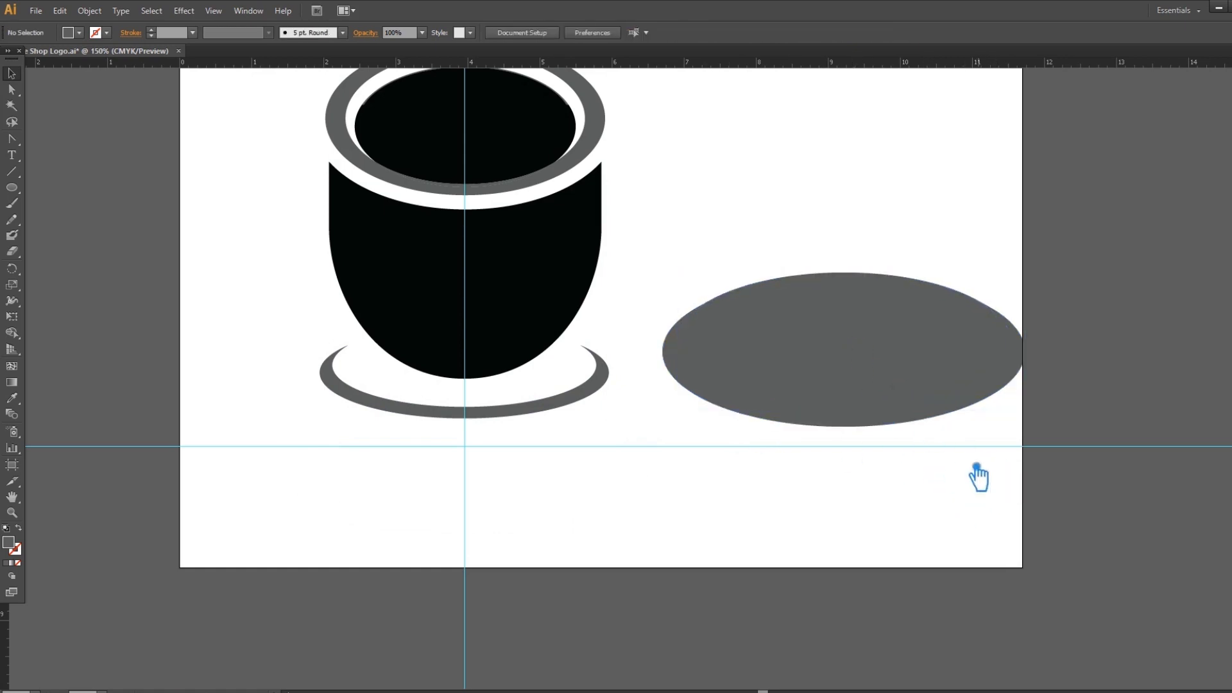
pyautogui.click(545, 421)
pyautogui.click(982, 509)
pyautogui.moveTo(982, 509); pyautogui.dragTo(702, 257)
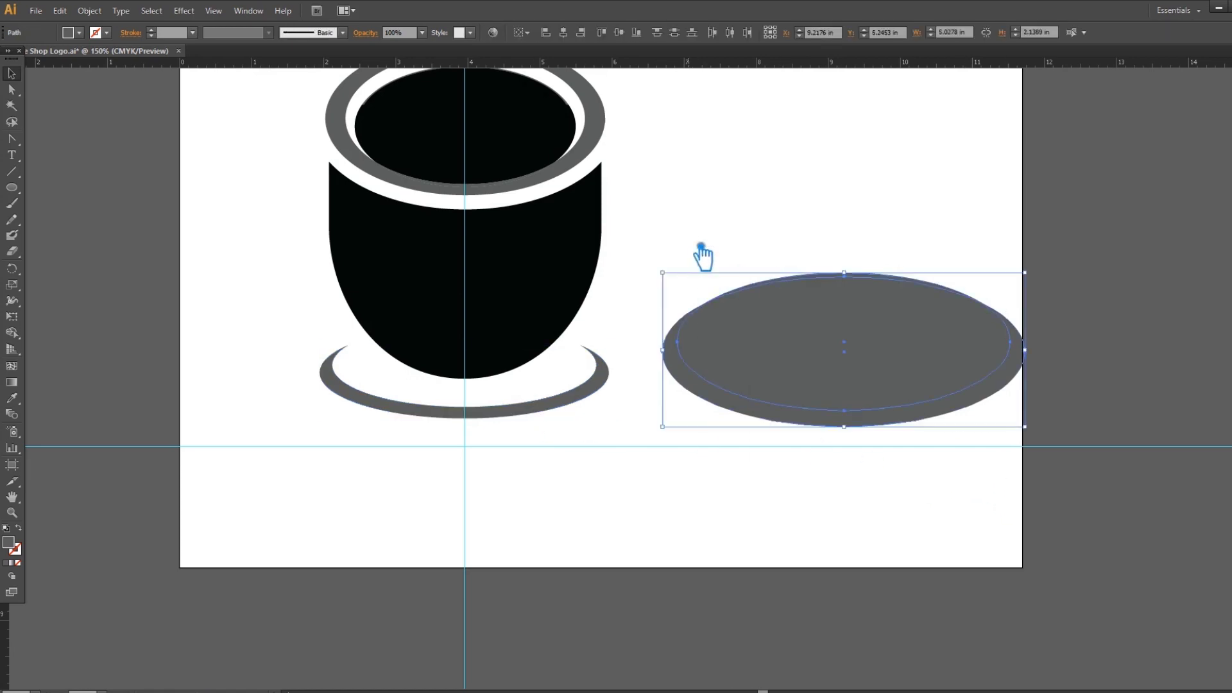
pyautogui.click(863, 482)
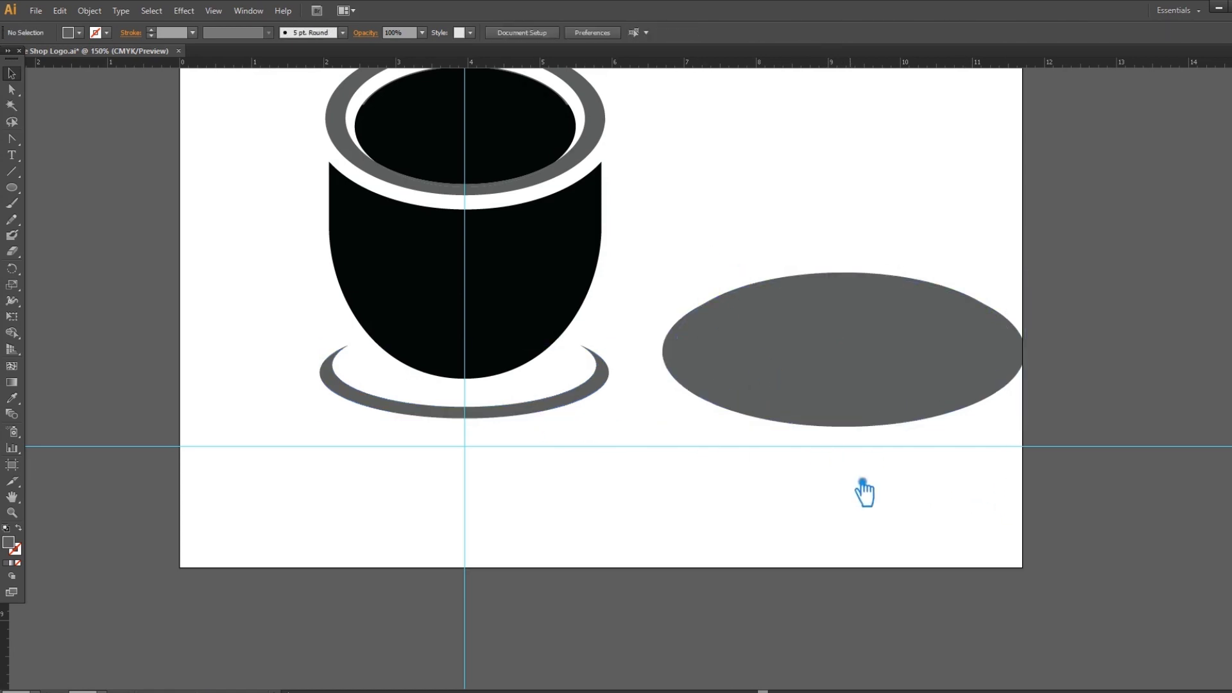
pyautogui.click(864, 373)
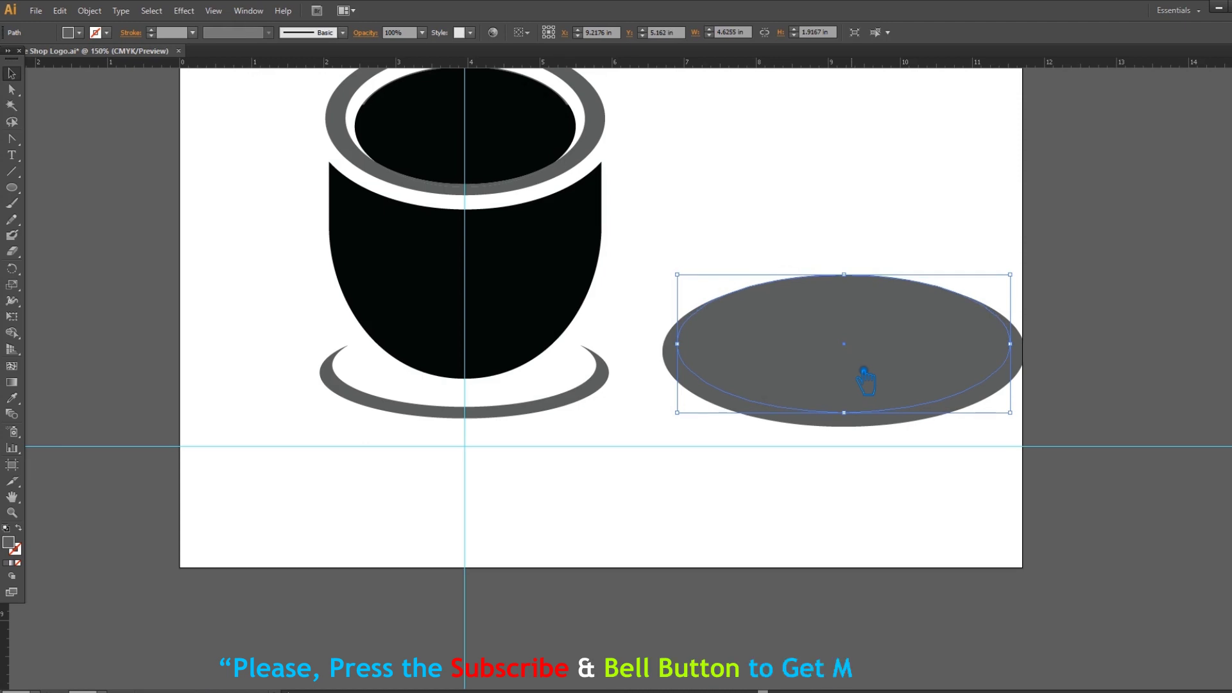
# - Subtract the smaller ellipse from the larger one beside the cup to form a wider crescent
pyautogui.click(974, 454)
pyautogui.moveTo(975, 455); pyautogui.dragTo(672, 230)
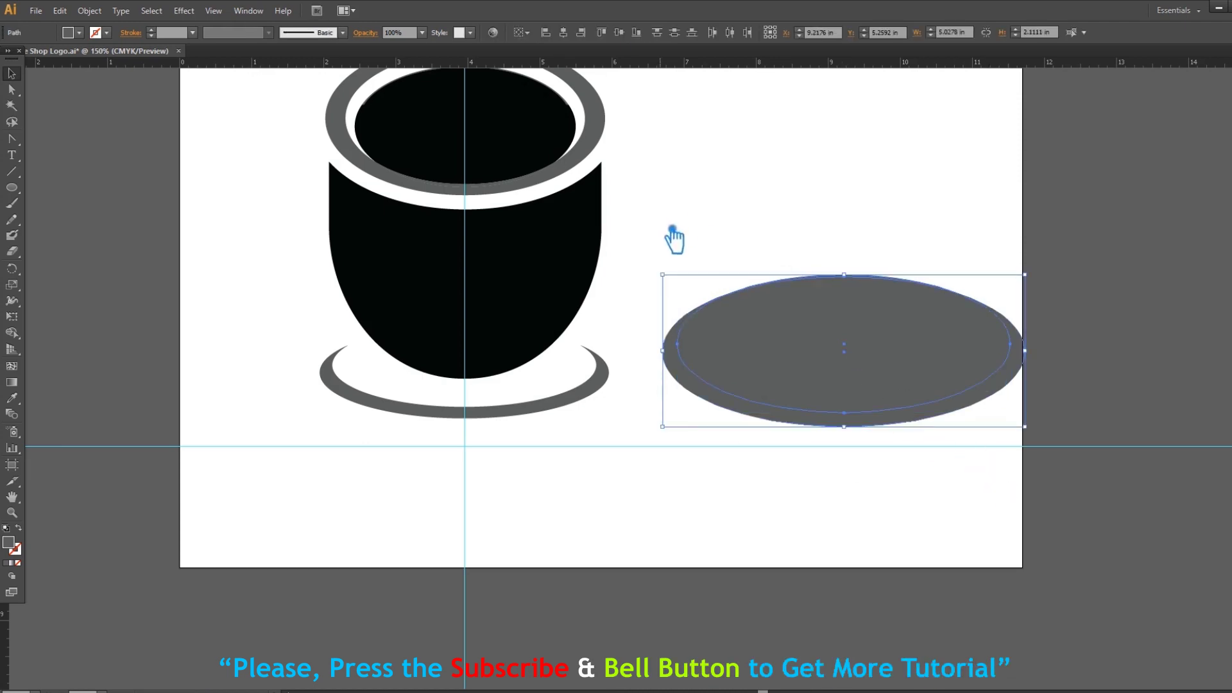
pyautogui.click(1231, 348)
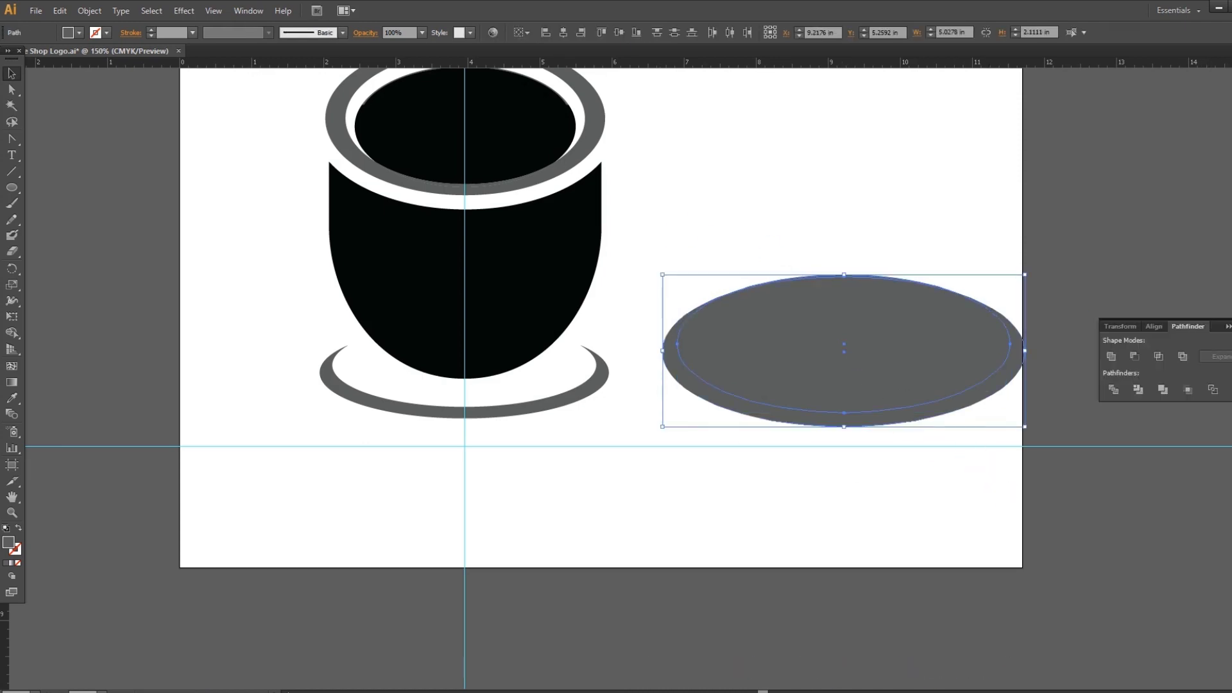
pyautogui.click(1136, 357)
# - Delete the old saucer crescent and move the new wider crescent beneath the cup, centered on the vertical guide
pyautogui.click(573, 412)
pyautogui.press('Delete')
pyautogui.moveTo(838, 430); pyautogui.dragTo(463, 479)
pyautogui.click(553, 325)
pyautogui.click(535, 475)
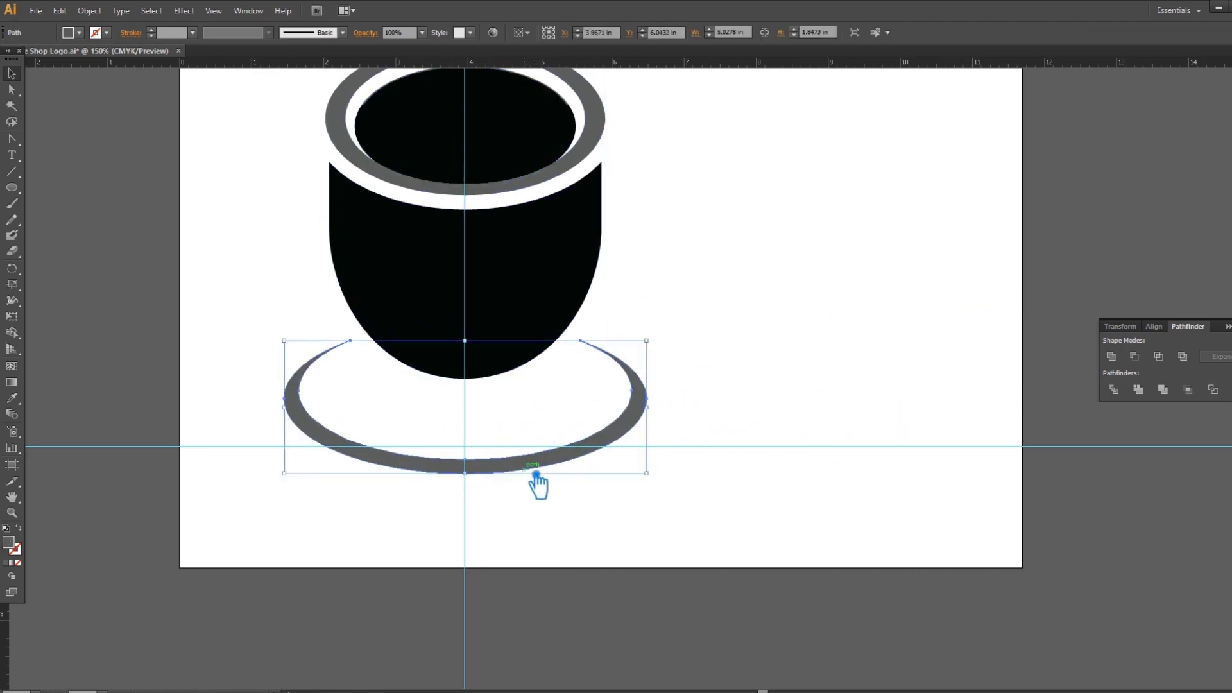
# - Move the cup group straight down into the saucer crescent and bring it to the front
pyautogui.click(531, 319)
pyautogui.hotkey('shift', 'Down')
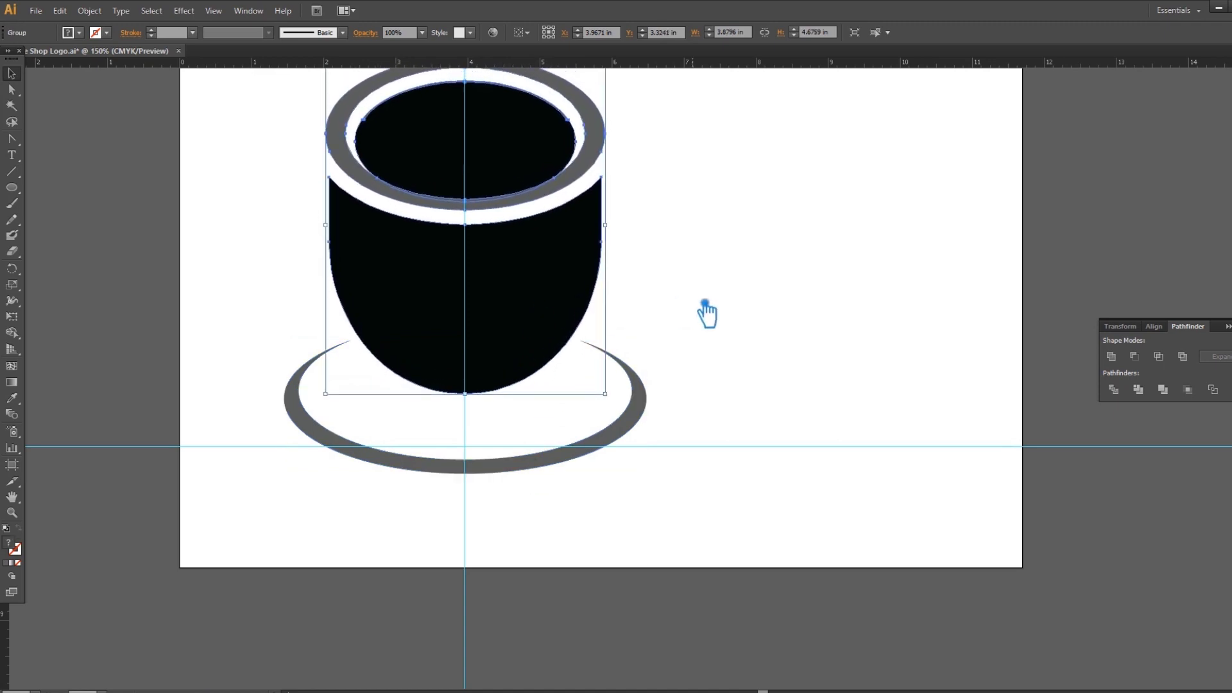
pyautogui.hotkey('shift', 'Down')
pyautogui.hotkey('shift', 'Down')
pyautogui.click(773, 284)
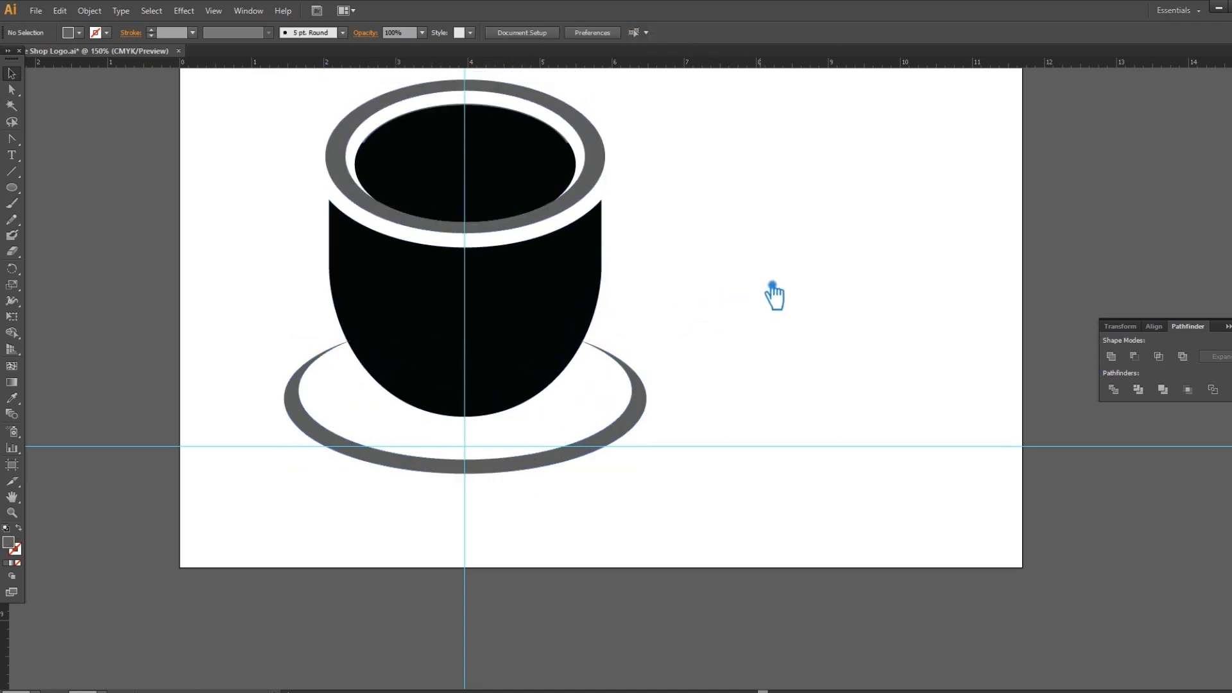
pyautogui.click(570, 343)
pyautogui.press('Down')
pyautogui.press('Down')
pyautogui.press('Down')
pyautogui.press('Down')
pyautogui.press('Down')
pyautogui.press('Down')
pyautogui.press('Down')
pyautogui.press('Down')
pyautogui.press('Down')
pyautogui.press('Down')
pyautogui.press('Down')
pyautogui.press('Down')
pyautogui.press('Down')
pyautogui.press('Down')
pyautogui.press('Down')
pyautogui.press('Down')
pyautogui.press('Down')
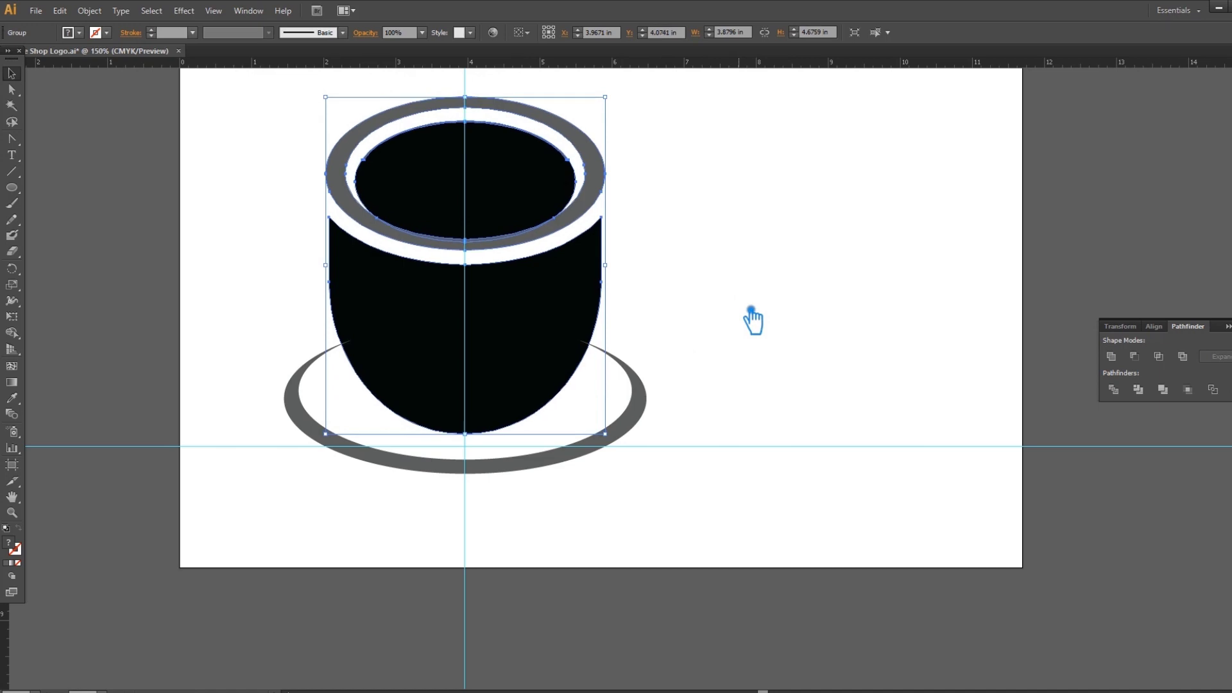
pyautogui.hotkey('ctrl', 'shift', ']')
pyautogui.click(690, 270)
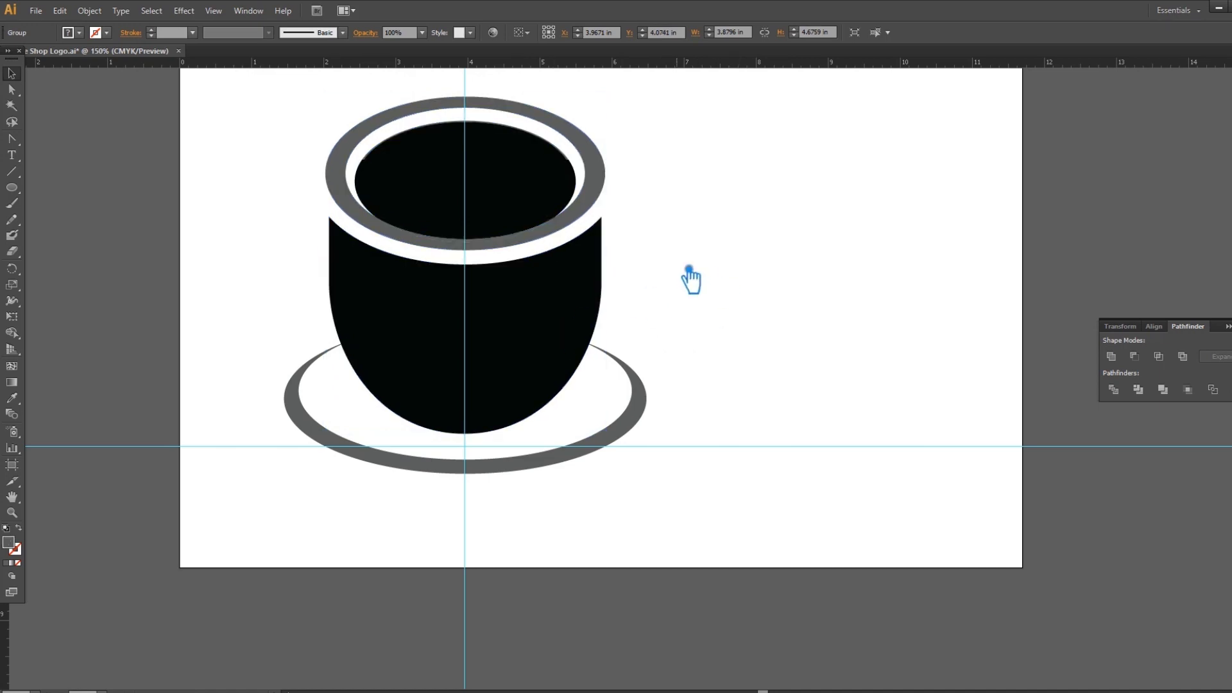
# - Nudge the cup group straight up until its Y position is about 3.64 in, leaving a wider gap above the saucer's lower rim
pyautogui.click(467, 352)
pyautogui.press('Up')
pyautogui.press('Up')
pyautogui.press('Up')
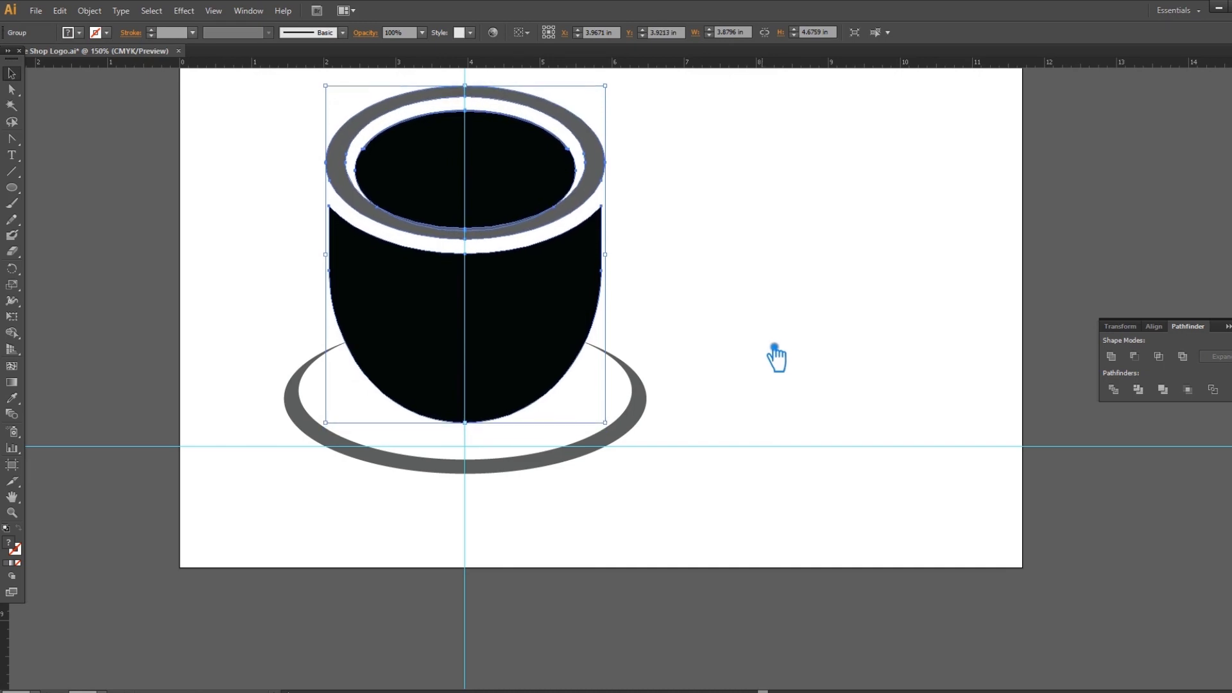
pyautogui.press('Up')
pyautogui.press('Up')
pyautogui.press('Up')
pyautogui.press('Up')
pyautogui.press('Up')
pyautogui.press('Up')
pyautogui.press('Up')
pyautogui.press('Up')
pyautogui.press('Up')
pyautogui.press('Up')
pyautogui.press('Up')
pyautogui.press('Up')
pyautogui.press('Up')
pyautogui.press('Up')
pyautogui.press('Up')
pyautogui.press('Up')
pyautogui.press('Up')
pyautogui.press('Up')
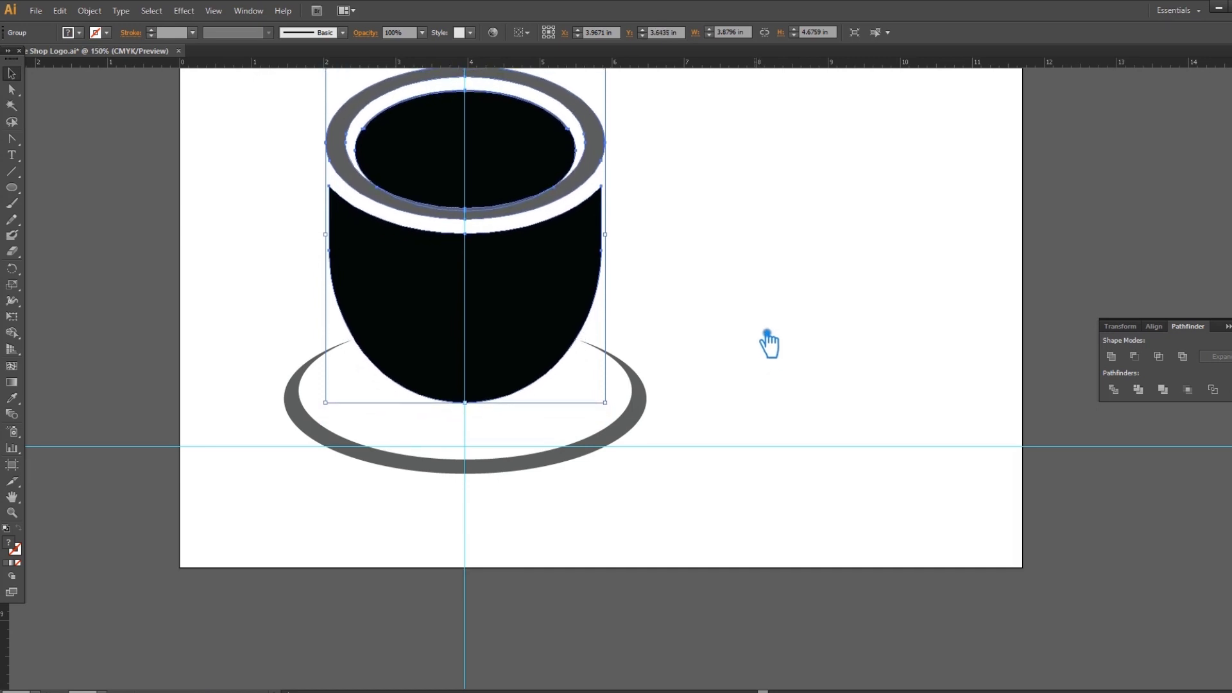
pyautogui.click(767, 330)
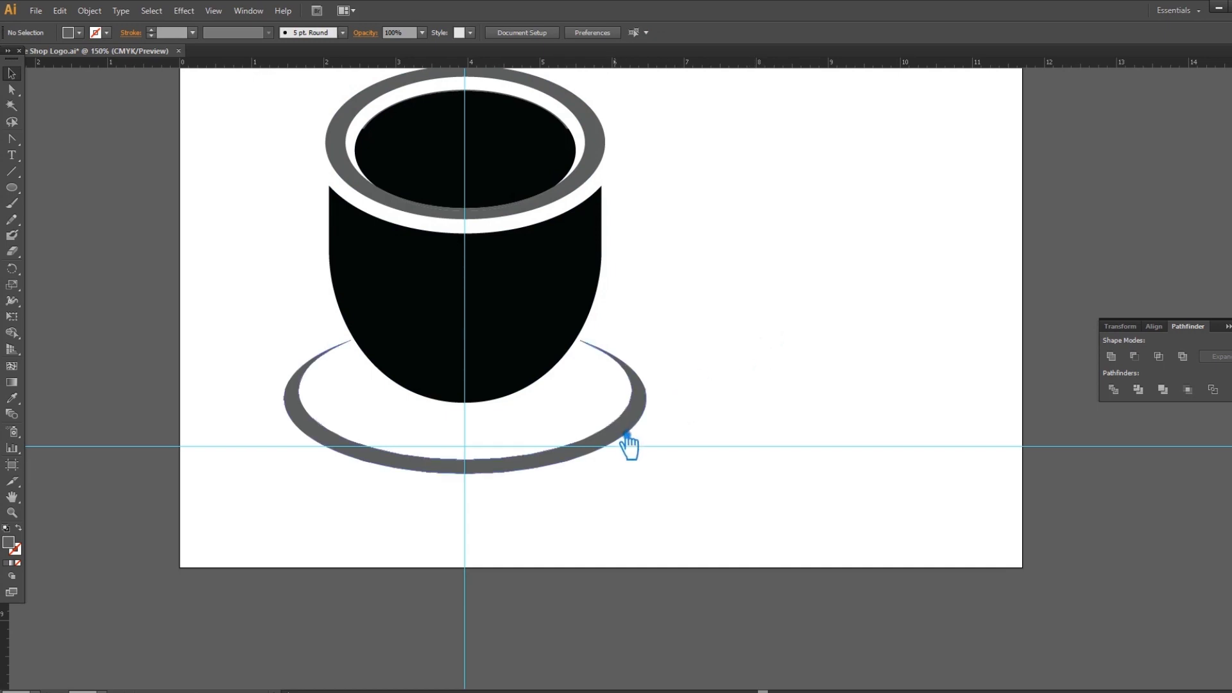
# - Draw a flat ellipse about 4.46 by 0.96 in in the free space beside the cup
pyautogui.press('l')
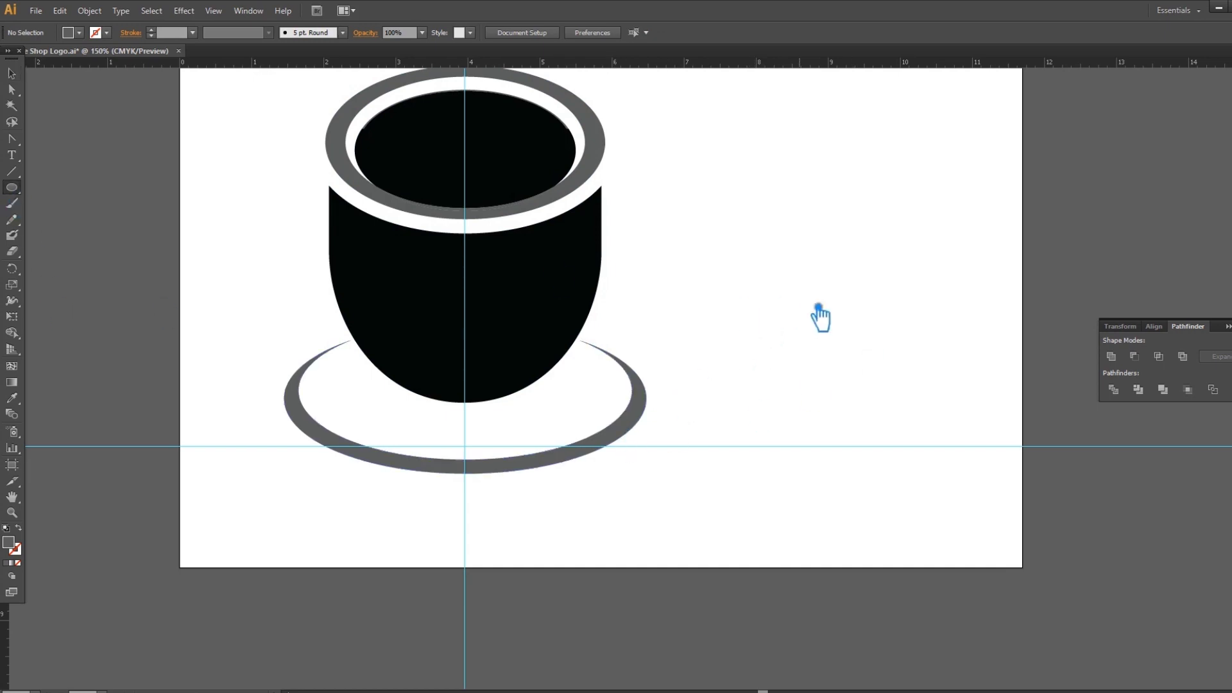
pyautogui.moveTo(693, 240); pyautogui.dragTo(1027, 314)
pyautogui.press('v')
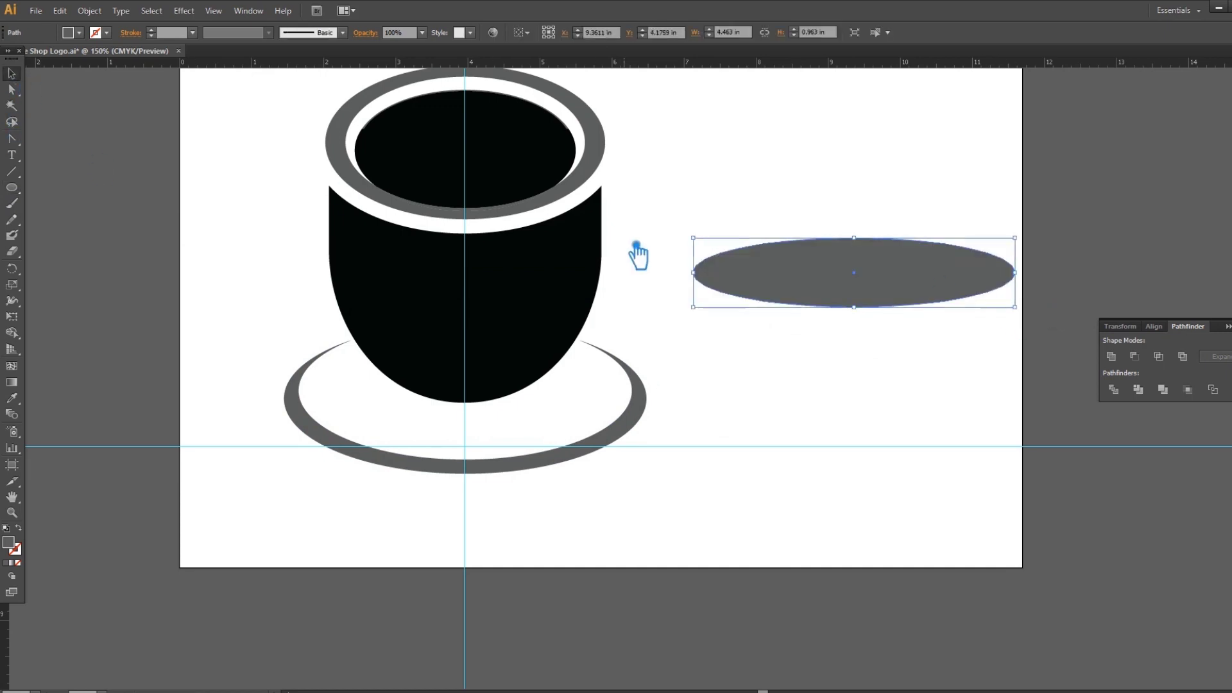
# - Duplicate the flat ellipse in place, scale the copy to about 3.86 by 0.78 in, and shift it toward the upper edge
pyautogui.moveTo(1026, 315); pyautogui.dragTo(1019, 311)
pyautogui.press('Up')
pyautogui.press('Up')
pyautogui.press('Up')
pyautogui.press('Up')
pyautogui.press('Up')
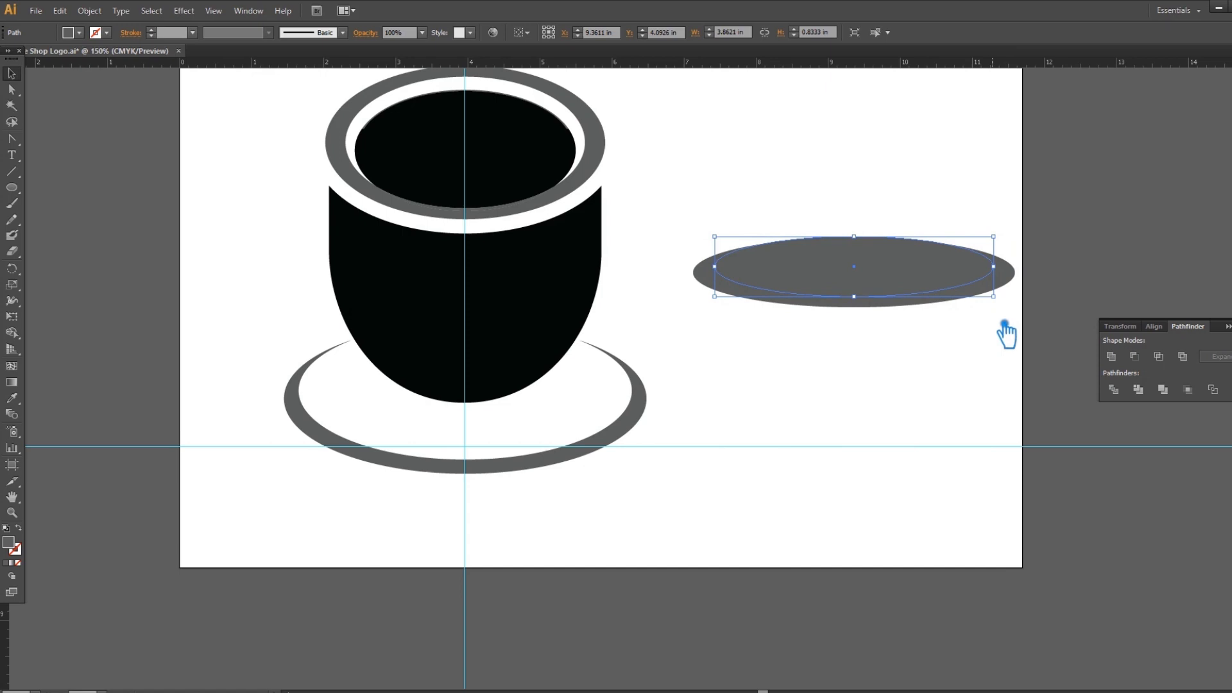
pyautogui.press('Up')
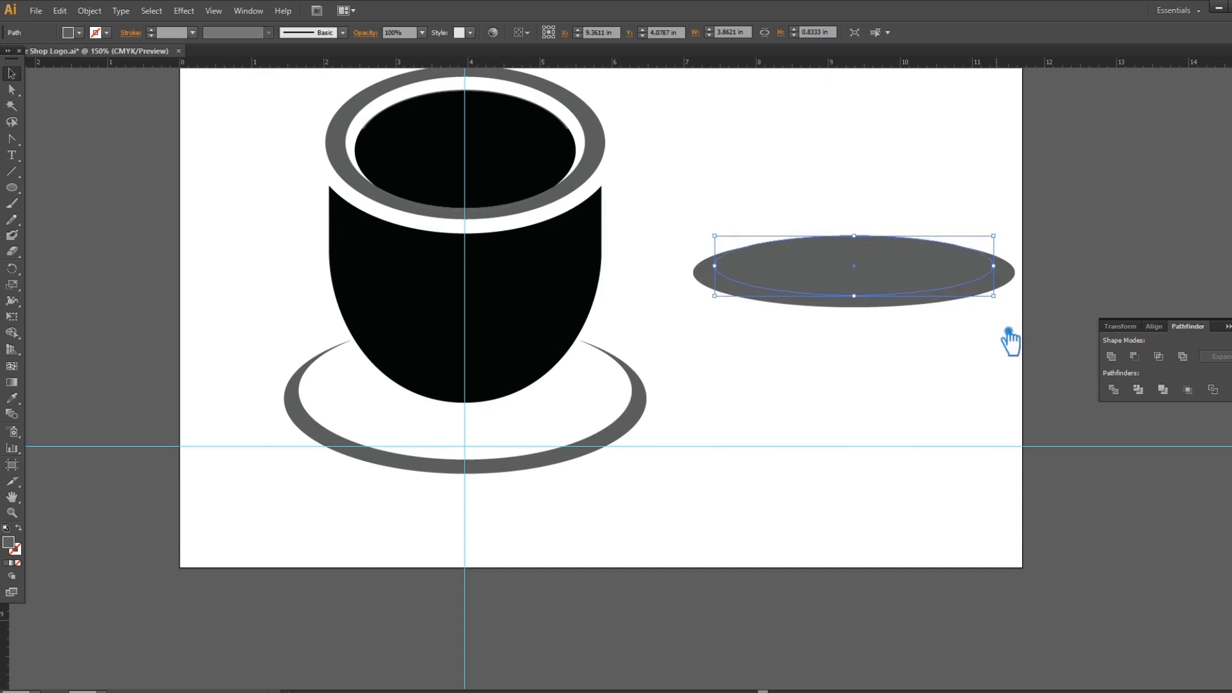
pyautogui.moveTo(865, 305); pyautogui.dragTo(869, 301)
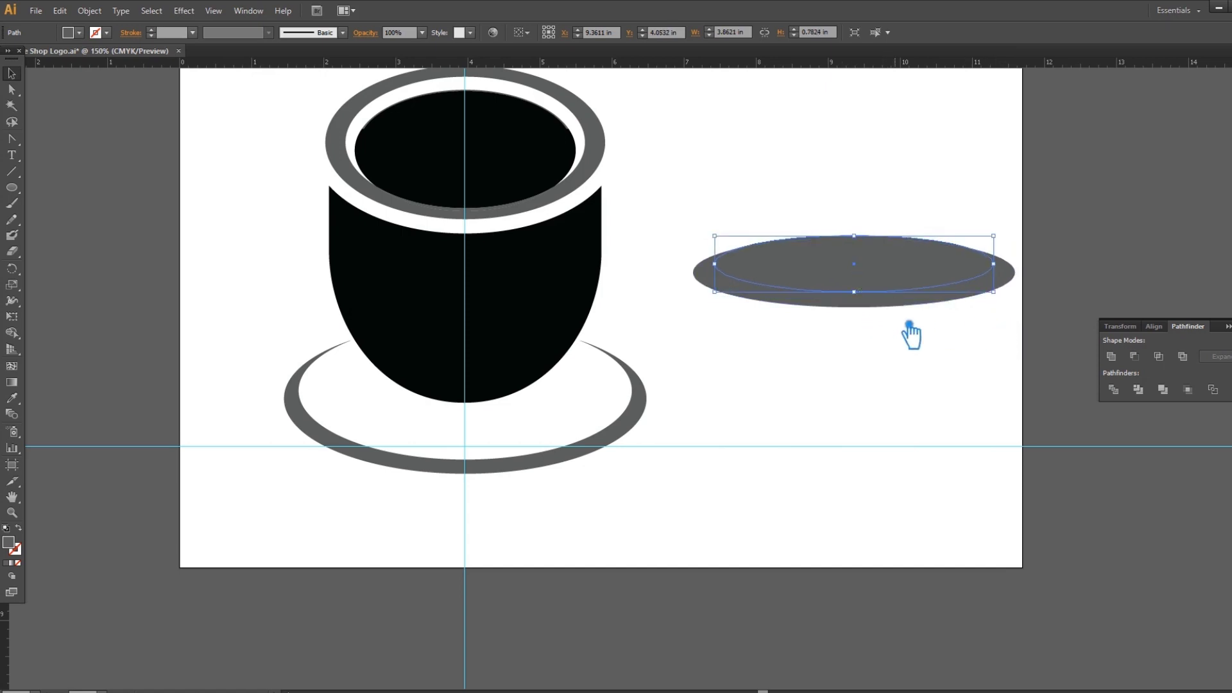
pyautogui.press('Down')
pyautogui.press('Down')
# - Subtract the smaller flat ellipse from the larger one to form a second saucer crescent
pyautogui.moveTo(1023, 356); pyautogui.dragTo(804, 237)
pyautogui.click(1146, 364)
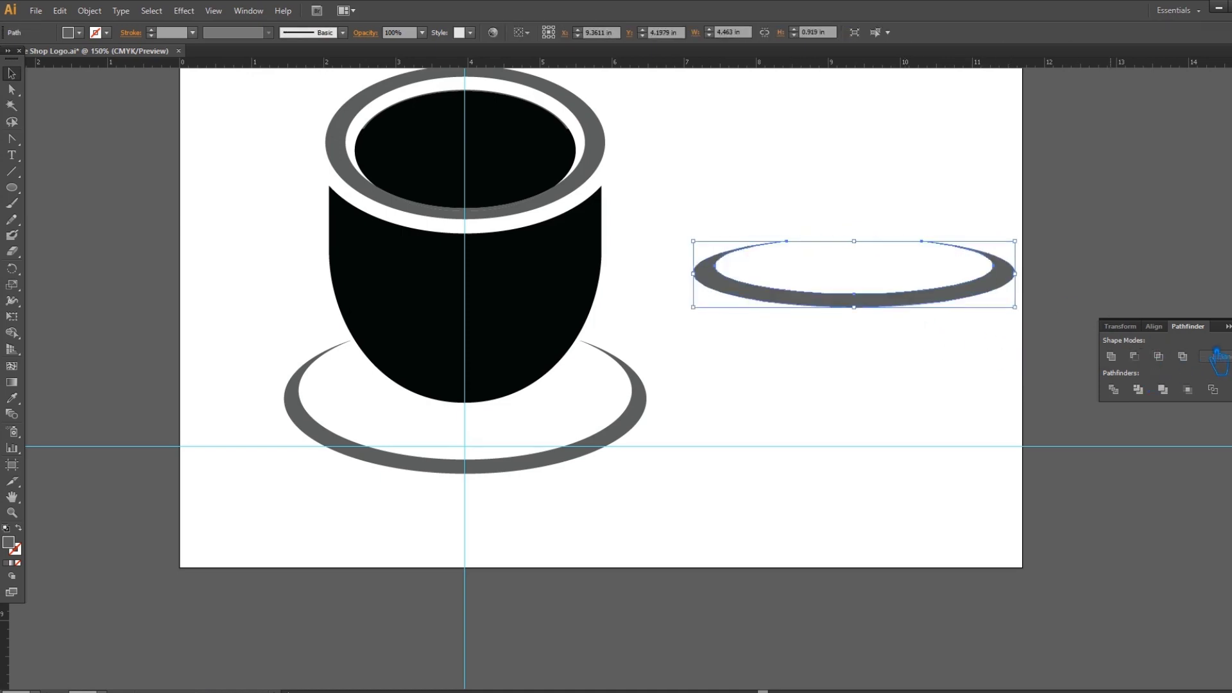
pyautogui.click(985, 374)
# - Center the second crescent on the vertical guide inside the saucer crescent, around the cup's base, with a height of about 1.06 in
pyautogui.moveTo(870, 314); pyautogui.dragTo(467, 446)
pyautogui.press('Up')
pyautogui.press('Up')
pyautogui.press('Up')
pyautogui.press('Up')
pyautogui.press('Up')
pyautogui.press('Up')
pyautogui.press('Up')
pyautogui.press('Up')
pyautogui.press('Up')
pyautogui.press('Up')
pyautogui.press('Up')
pyautogui.press('Up')
pyautogui.press('Up')
pyautogui.press('Up')
pyautogui.press('Up')
pyautogui.press('Up')
pyautogui.press('Up')
pyautogui.press('Up')
pyautogui.press('Up')
pyautogui.press('Up')
pyautogui.press('Up')
pyautogui.press('Up')
pyautogui.press('Up')
pyautogui.press('Up')
pyautogui.press('Up')
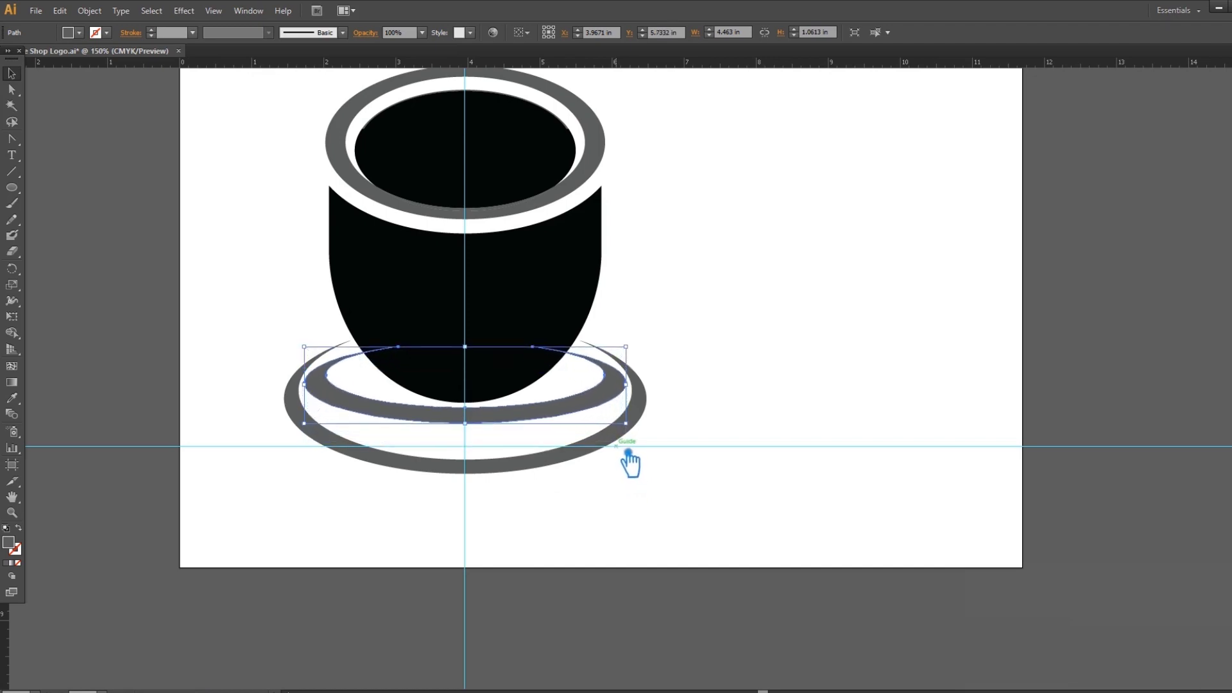
# - Scale up the outer saucer crescent from its center so it spreads well beyond the inner crescent
pyautogui.click(563, 464)
pyautogui.moveTo(647, 474); pyautogui.dragTo(745, 515)
# - Draw an ellipse about 3.17 by 2.19 in in the free space beside the cup for the handle
pyautogui.press('l')
pyautogui.moveTo(749, 182); pyautogui.dragTo(978, 339)
pyautogui.press('v')
pyautogui.click(806, 250)
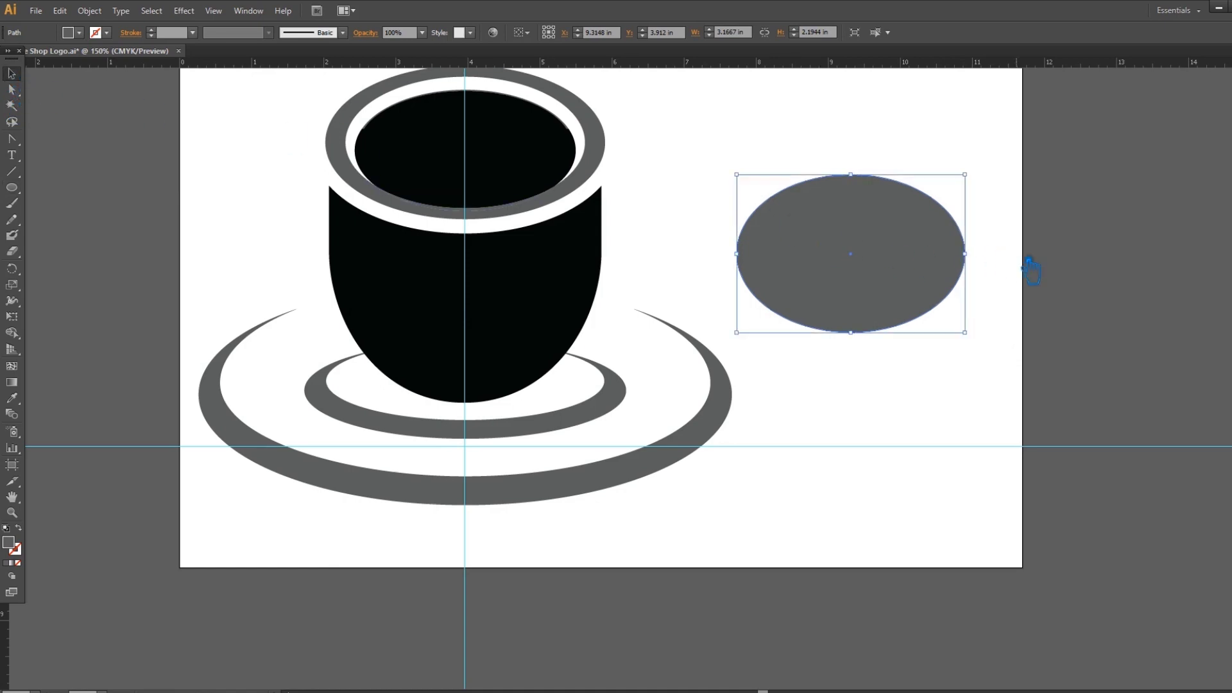
# - Duplicate the handle ellipse in place, shift the copy left, and narrow it from its left edge to about 2.87 in wide
pyautogui.hotkey('ctrl', 'c')
pyautogui.hotkey('ctrl', 'f')
pyautogui.press('Left')
pyautogui.press('Left')
pyautogui.press('Left')
pyautogui.press('Left')
pyautogui.press('Left')
pyautogui.press('Left')
pyautogui.press('Left')
pyautogui.press('Left')
pyautogui.press('Left')
pyautogui.press('Left')
pyautogui.press('Left')
pyautogui.press('Left')
pyautogui.press('Left')
pyautogui.press('Left')
pyautogui.press('Left')
pyautogui.press('Left')
pyautogui.press('Left')
pyautogui.press('Left')
pyautogui.press('Left')
pyautogui.press('Left')
pyautogui.press('Left')
pyautogui.press('Left')
pyautogui.press('Left')
pyautogui.press('Left')
pyautogui.press('Left')
pyautogui.press('Left')
pyautogui.press('Left')
pyautogui.press('Left')
pyautogui.press('Left')
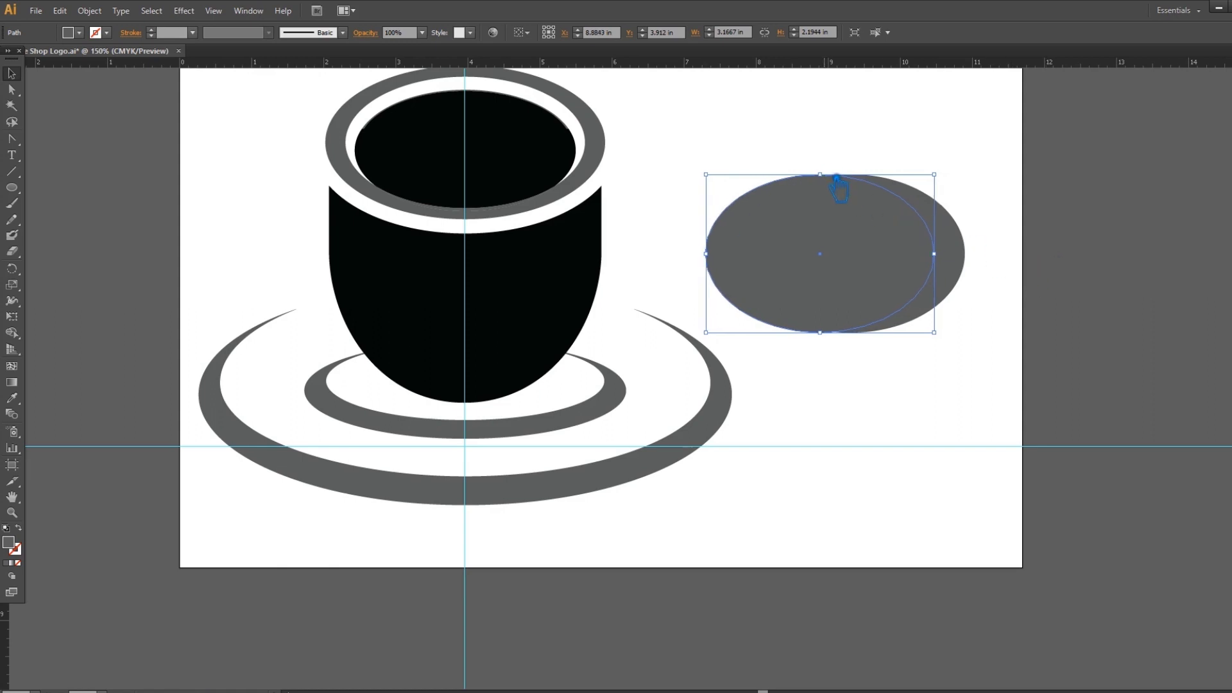
pyautogui.moveTo(705, 254); pyautogui.dragTo(739, 262)
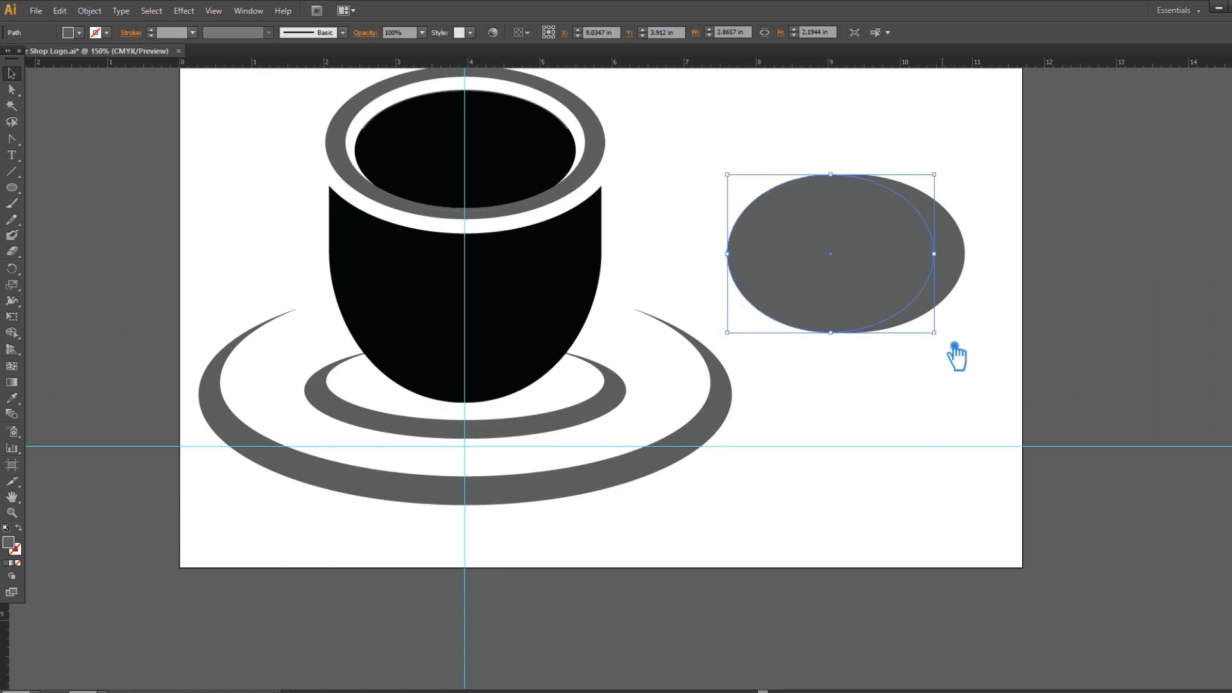
# - Subtract the narrower ellipse from the original handle ellipse to form a crescent that curves outward to the right
pyautogui.moveTo(996, 364); pyautogui.dragTo(926, 292)
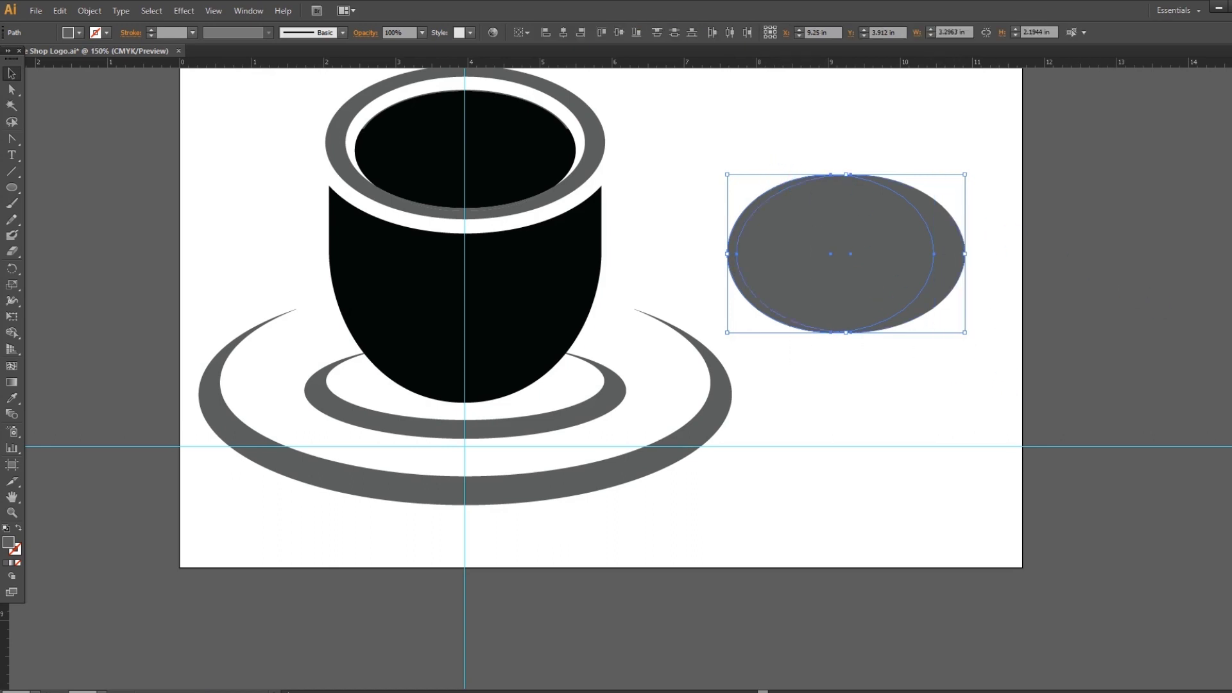
pyautogui.hotkey('ctrl', 'shift', 'F9')
pyautogui.click(860, 251)
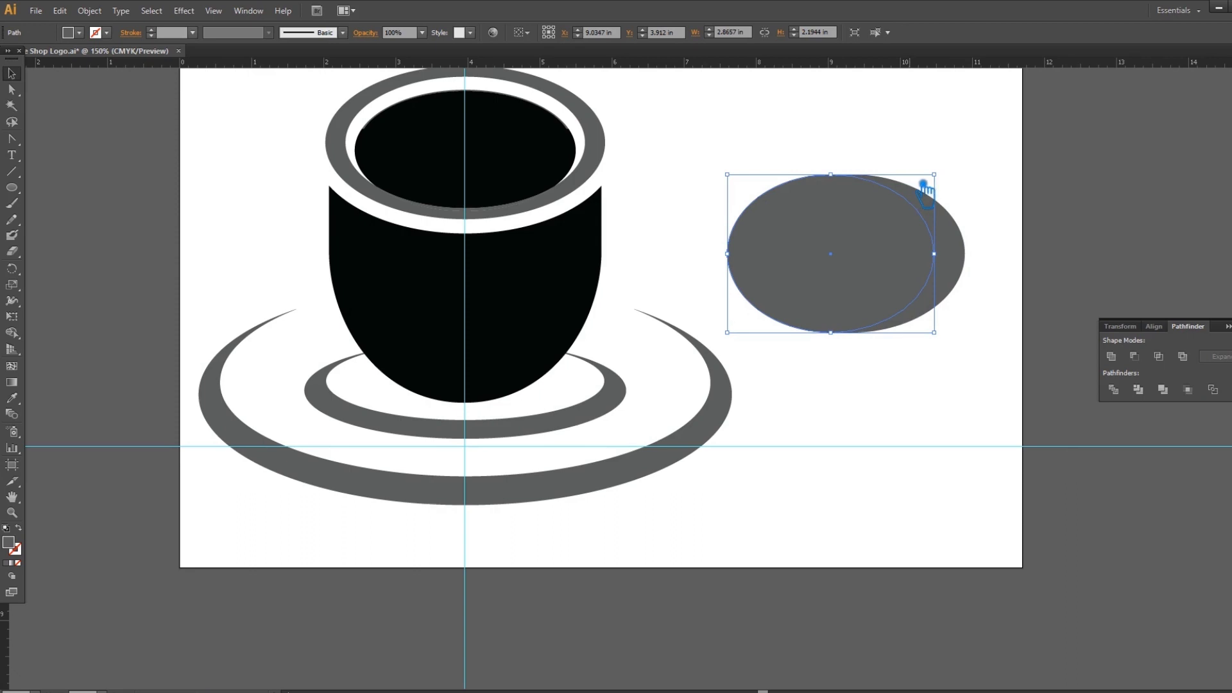
pyautogui.keyDown('shift'); pyautogui.click(958, 253); pyautogui.keyUp('shift')
pyautogui.click(1159, 357)
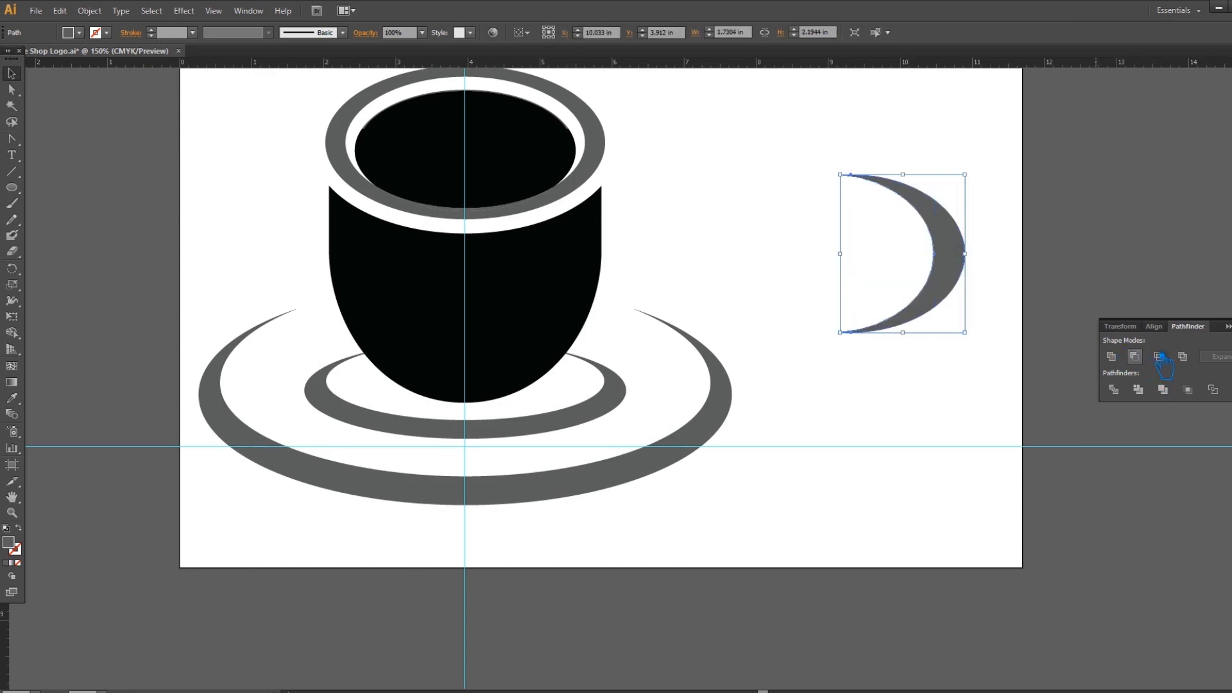
pyautogui.click(1009, 267)
pyautogui.moveTo(962, 265); pyautogui.dragTo(722, 288)
pyautogui.moveTo(738, 197); pyautogui.dragTo(766, 209)
pyautogui.moveTo(725, 255); pyautogui.dragTo(716, 226)
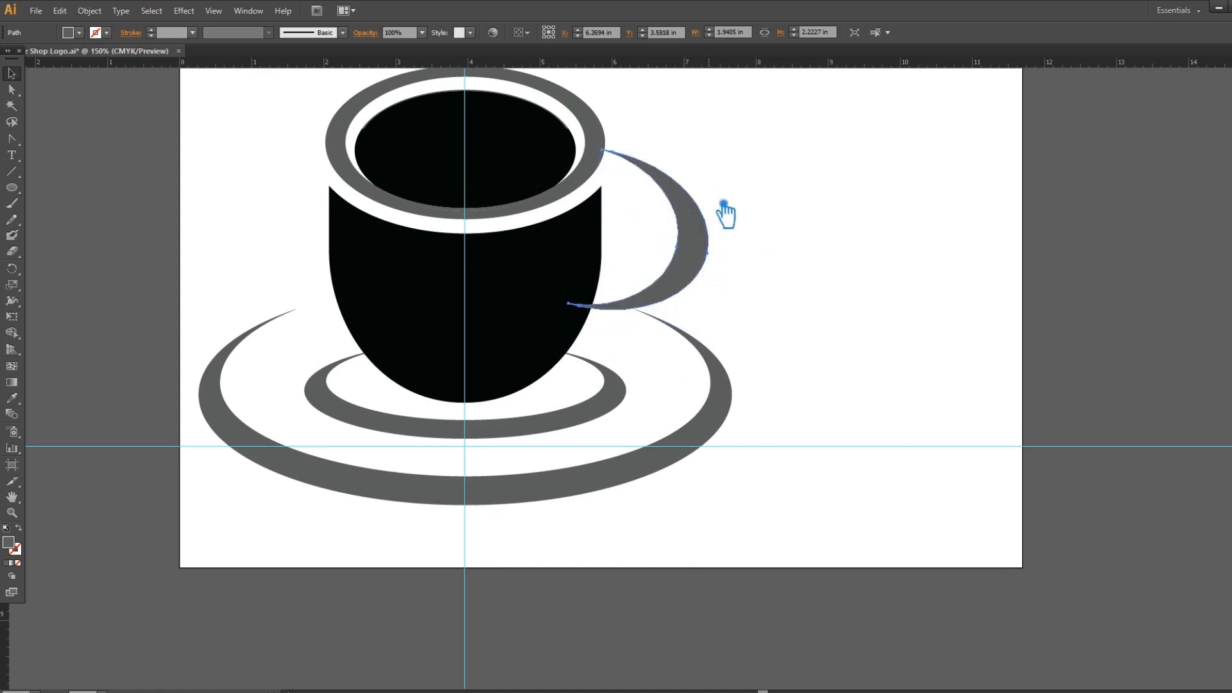
pyautogui.hotkey('ctrl', 'z')
pyautogui.hotkey('ctrl', 'z')
pyautogui.hotkey('ctrl', 'z')
pyautogui.hotkey('ctrl', 'z')
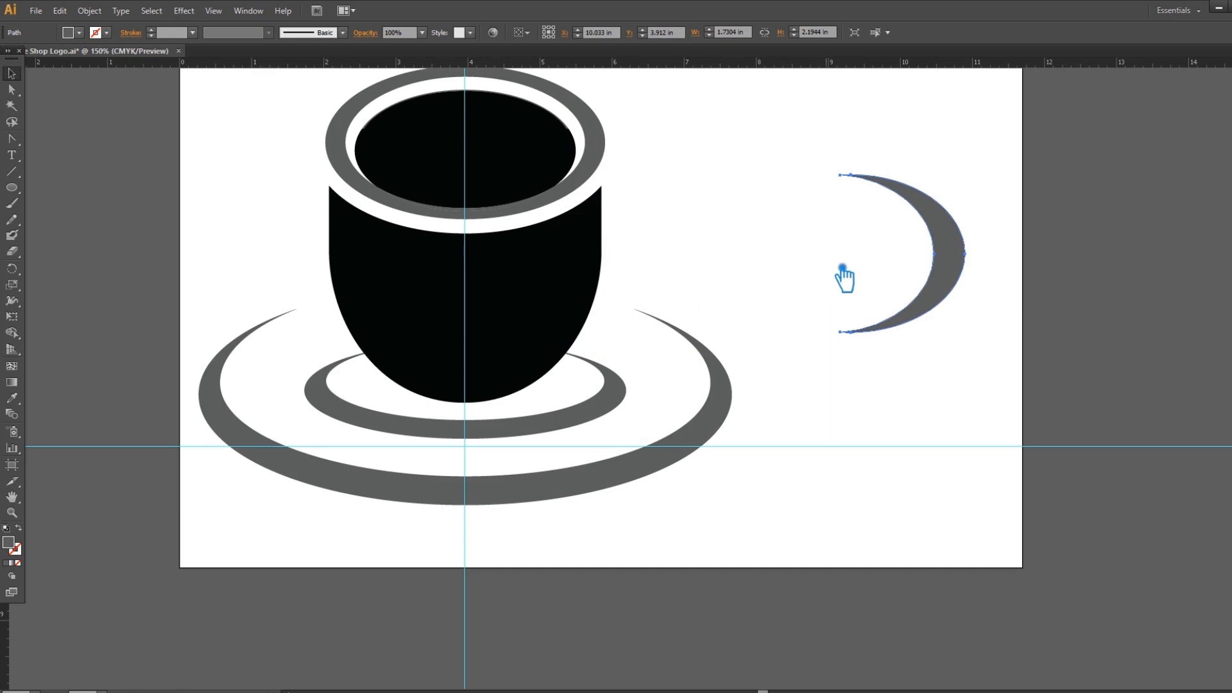
# - Move the handle crescent closer to the cup and draw a rectangle about 1.03 by 2.97 in over the crescent's pointed tips
pyautogui.moveTo(962, 267); pyautogui.dragTo(837, 238)
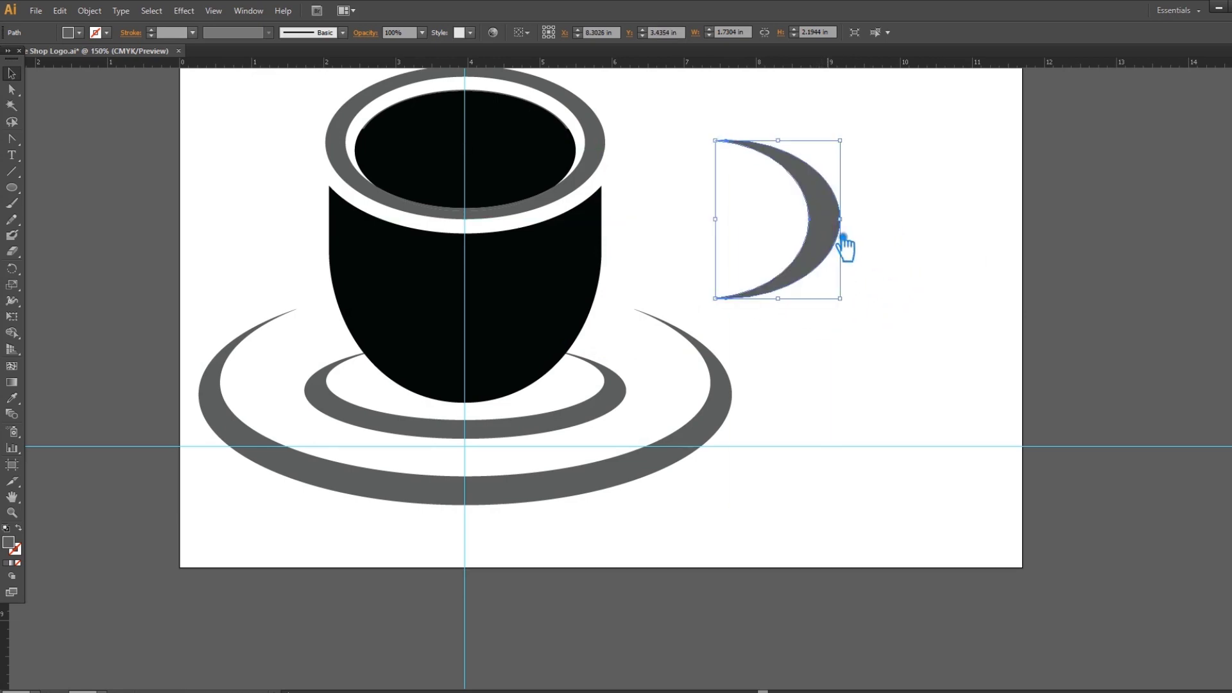
pyautogui.click(905, 262)
pyautogui.moveTo(12, 187); pyautogui.dragTo(83, 187)
pyautogui.moveTo(696, 109); pyautogui.dragTo(770, 323)
# - Subtract the rectangle from the handle crescent so that both of its ends are cut off straight
pyautogui.press('v')
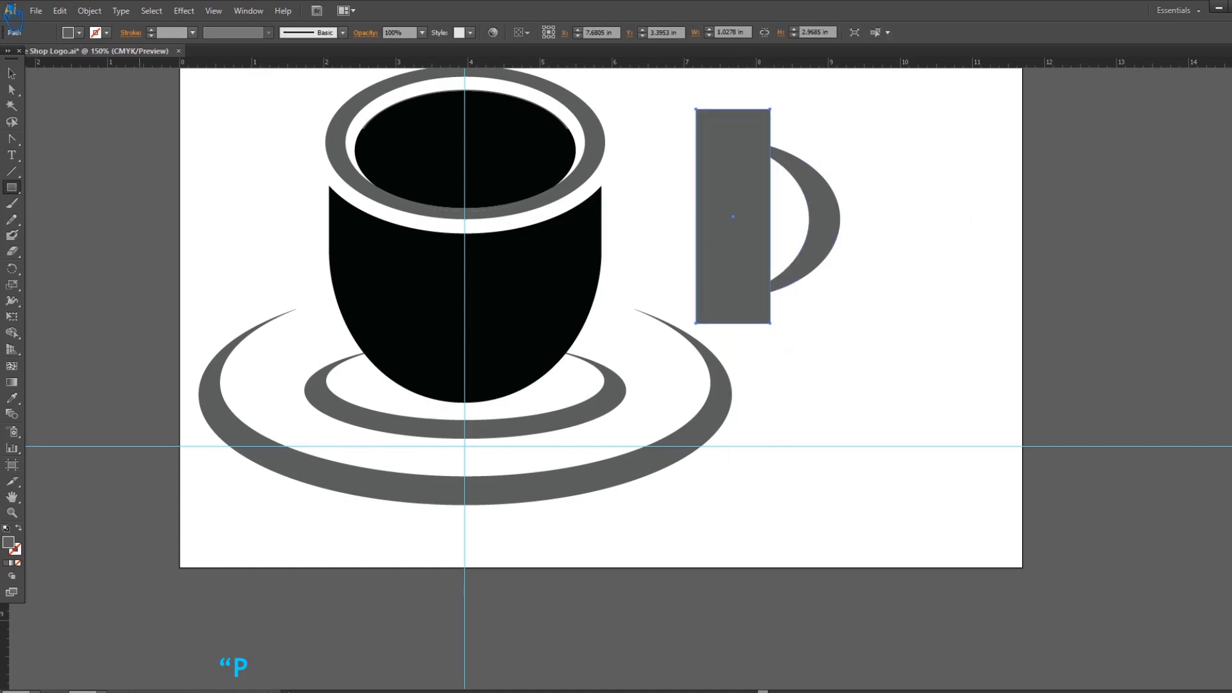
pyautogui.moveTo(860, 262); pyautogui.dragTo(680, 122)
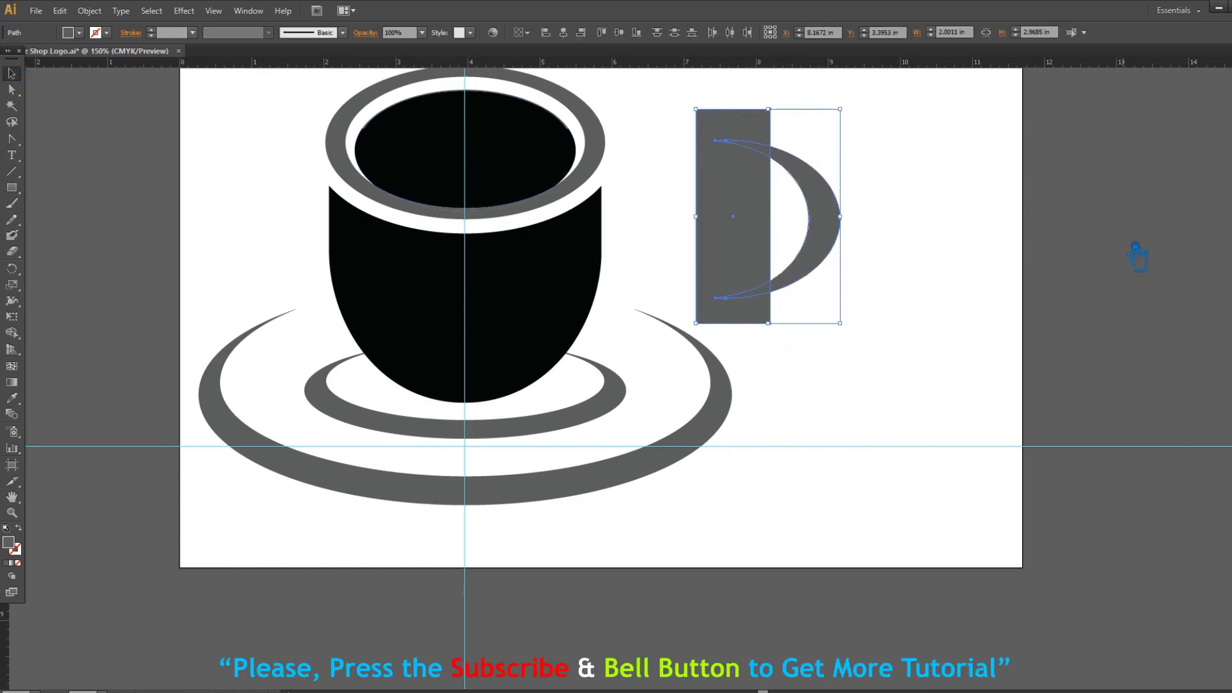
pyautogui.click(1230, 360)
pyautogui.click(1139, 358)
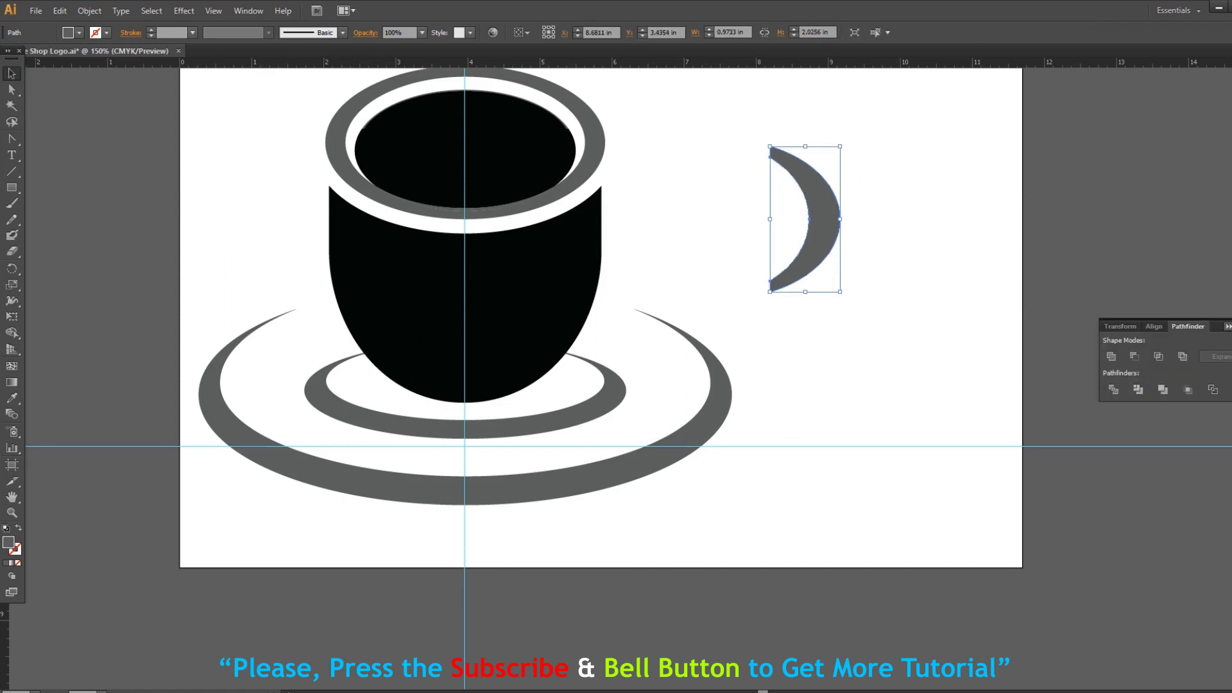
pyautogui.click(1228, 326)
pyautogui.click(987, 276)
# - Place the trimmed handle against the cup's right side and shift its lower end anchor points left to meet the curved body
pyautogui.moveTo(832, 230); pyautogui.dragTo(664, 267)
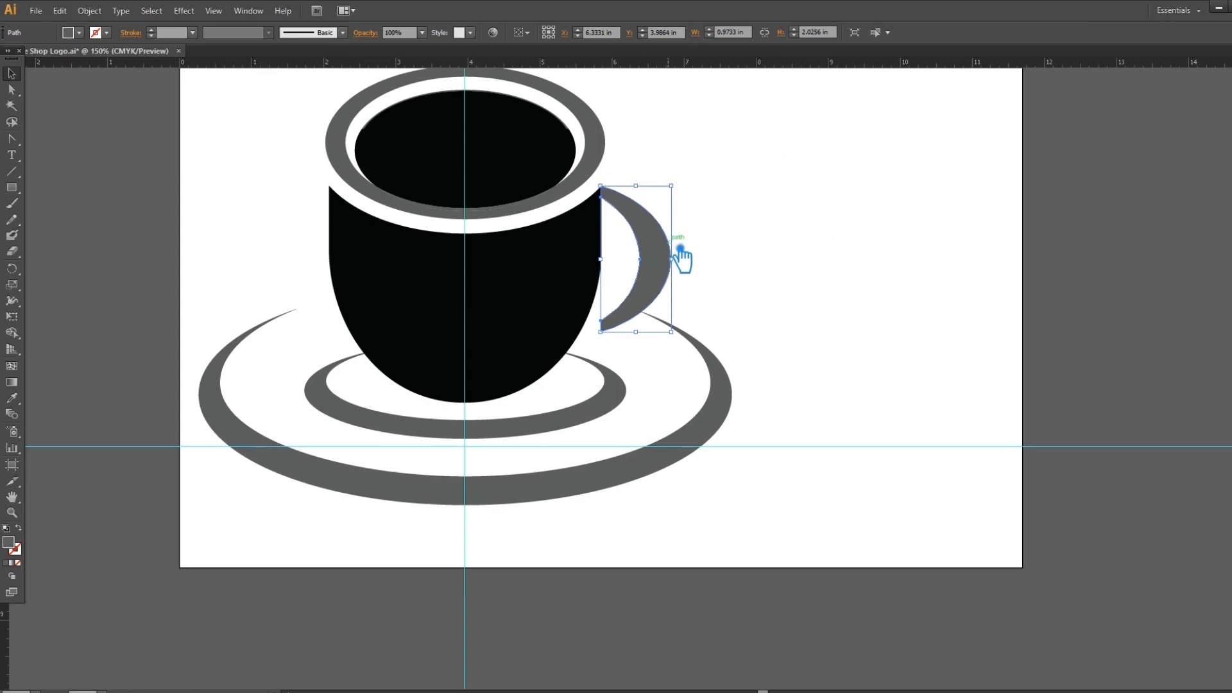
pyautogui.press('a')
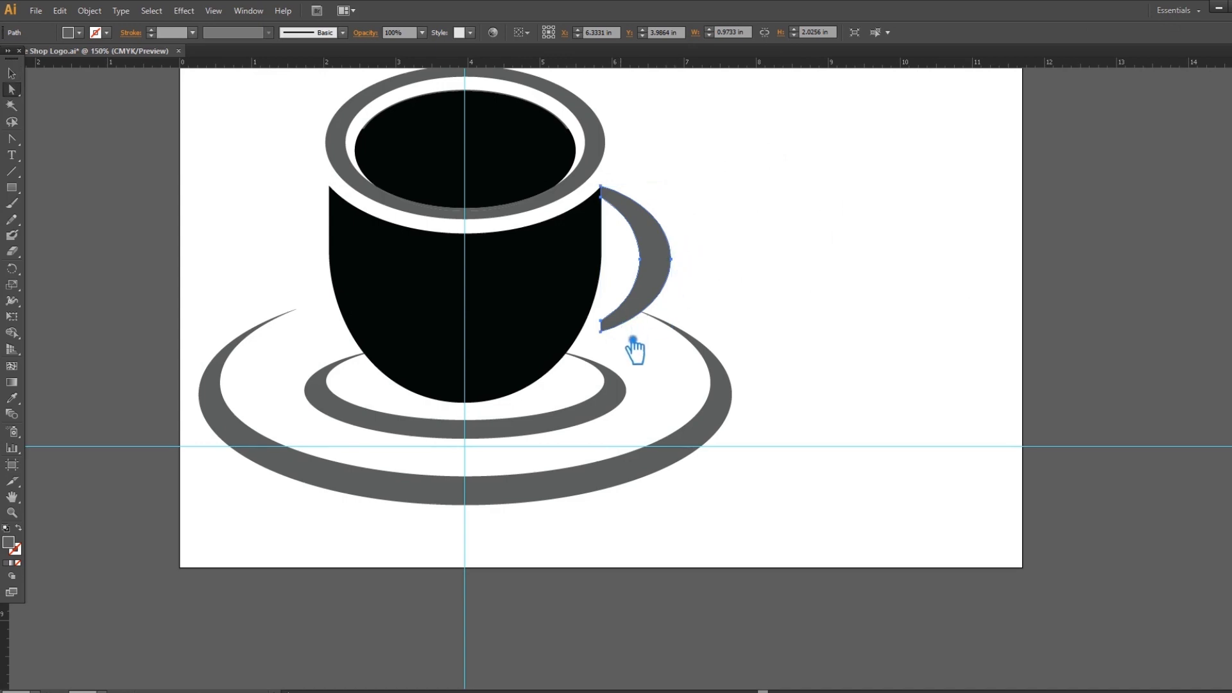
pyautogui.click(602, 326)
pyautogui.press('Left')
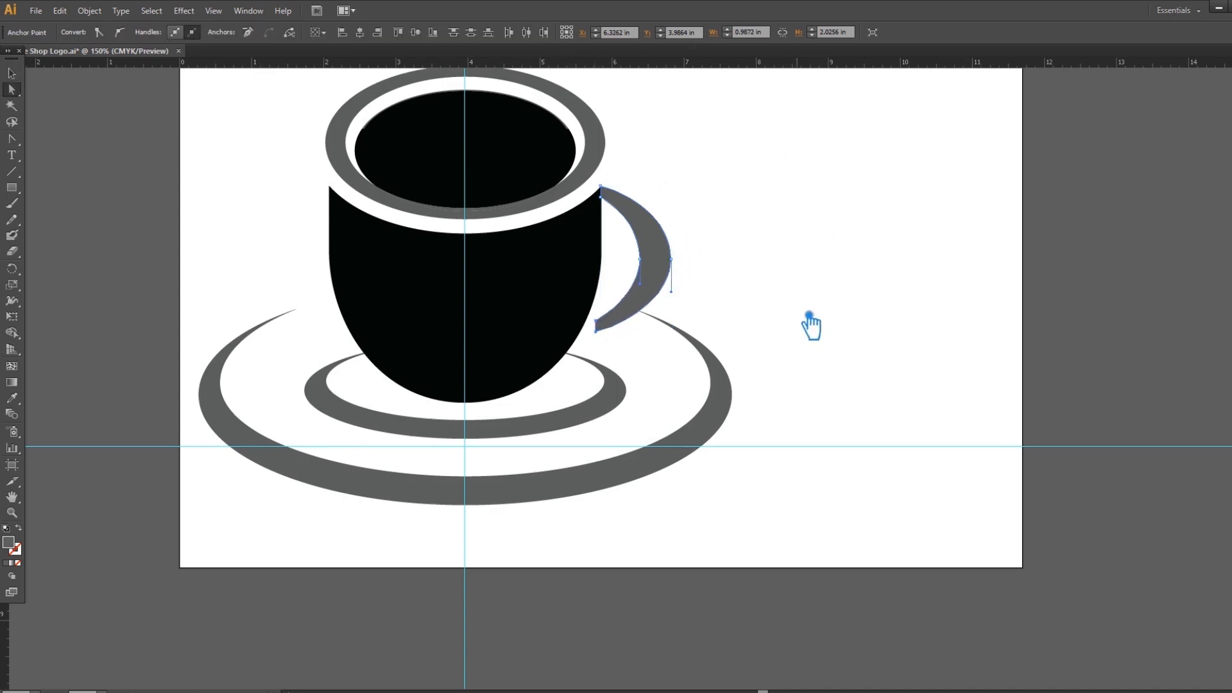
pyautogui.press('Left')
pyautogui.press('Left')
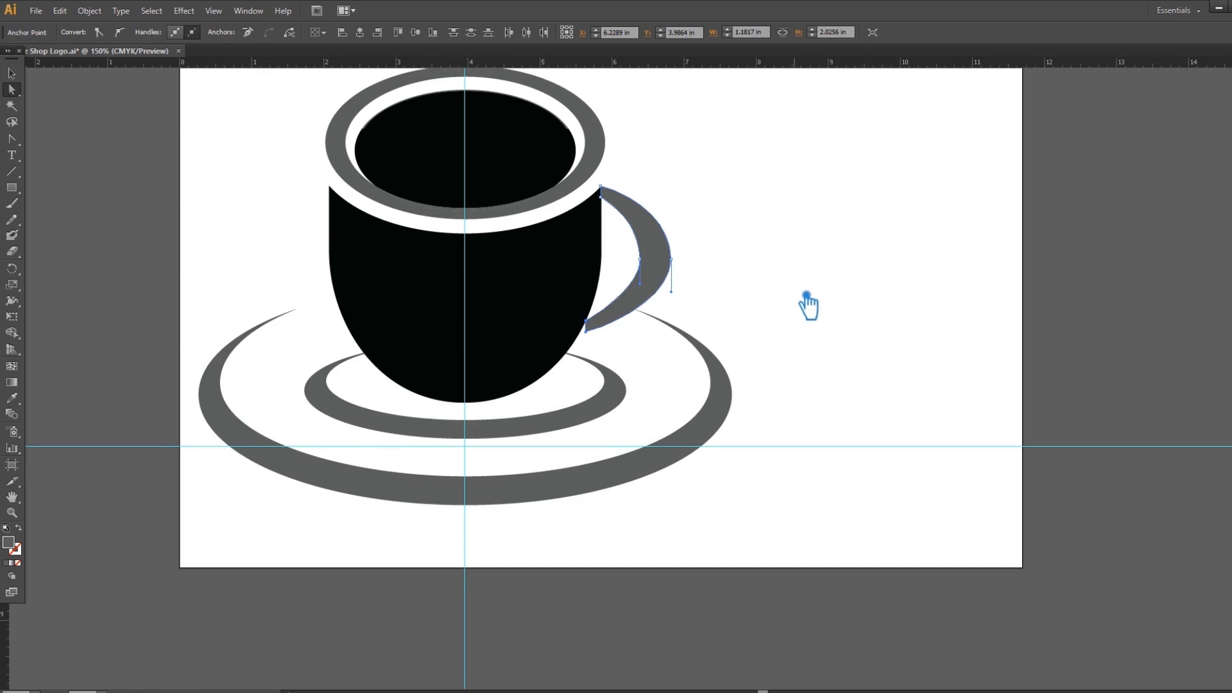
# - Reshape the handle into a raised loop about 1.55 by 2.36 in, with its lower outer corner meeting the cup's edge
pyautogui.click(586, 330)
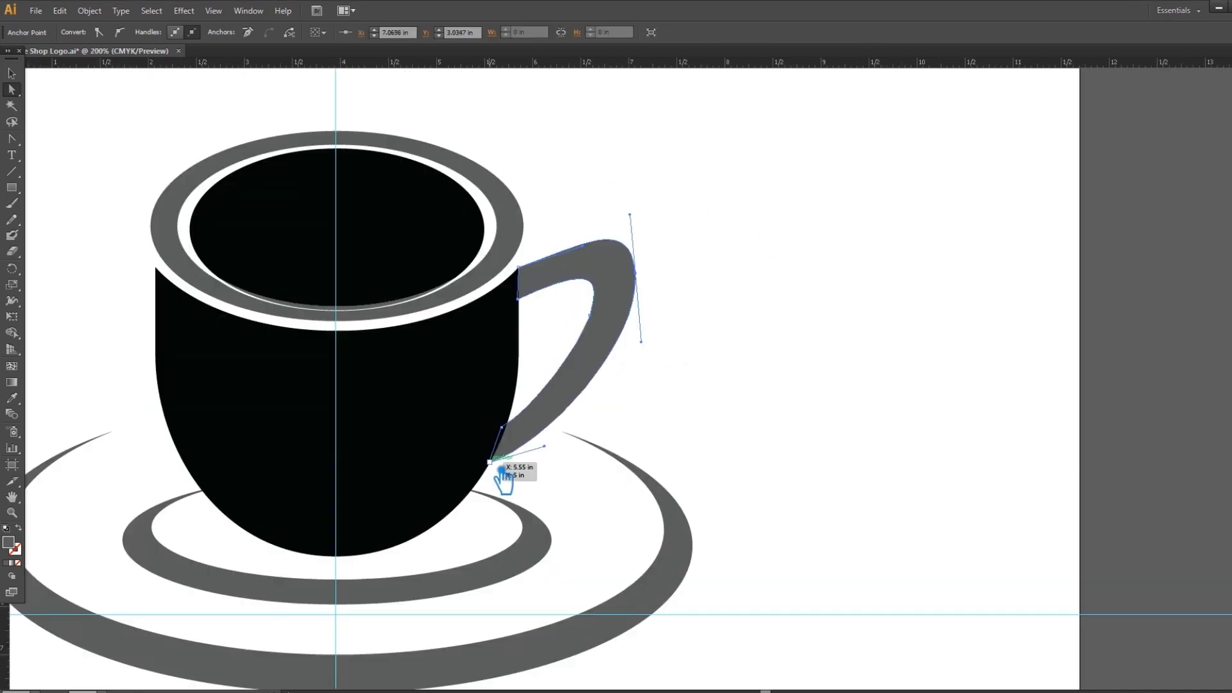
pyautogui.click(489, 465)
pyautogui.press('Up')
pyautogui.press('Down')
pyautogui.click(695, 383)
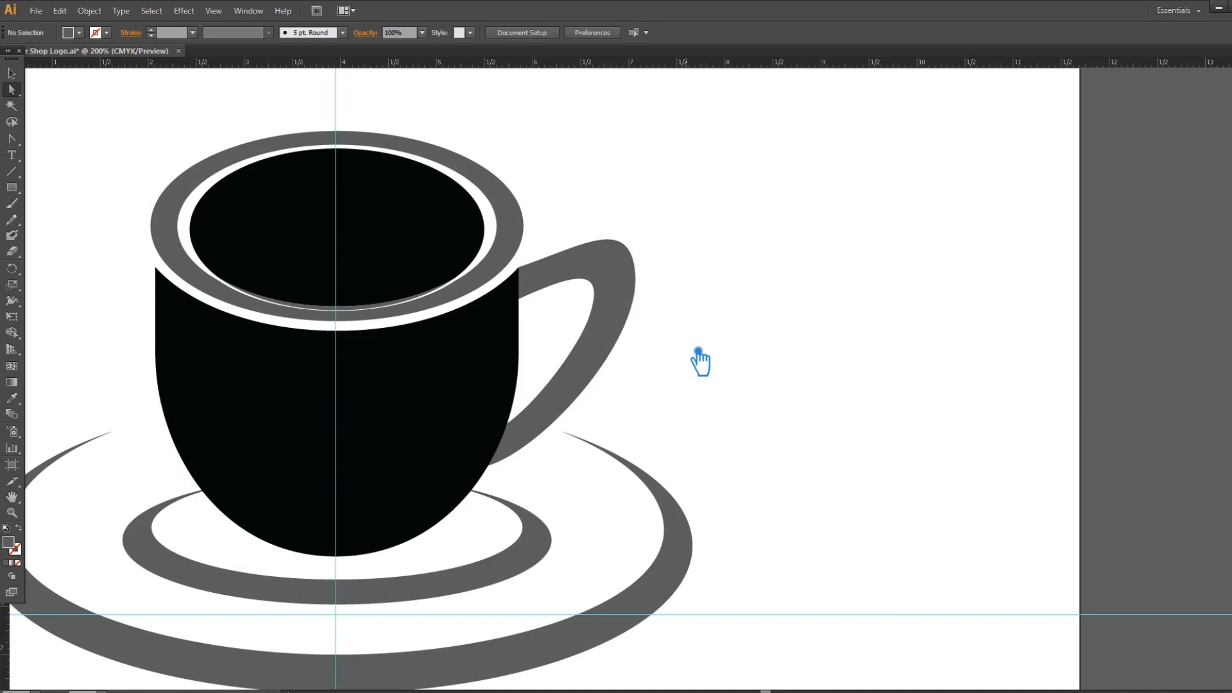
# - Fill the handle with the black sampled from the cup body
pyautogui.click(583, 312)
pyautogui.click(11, 398)
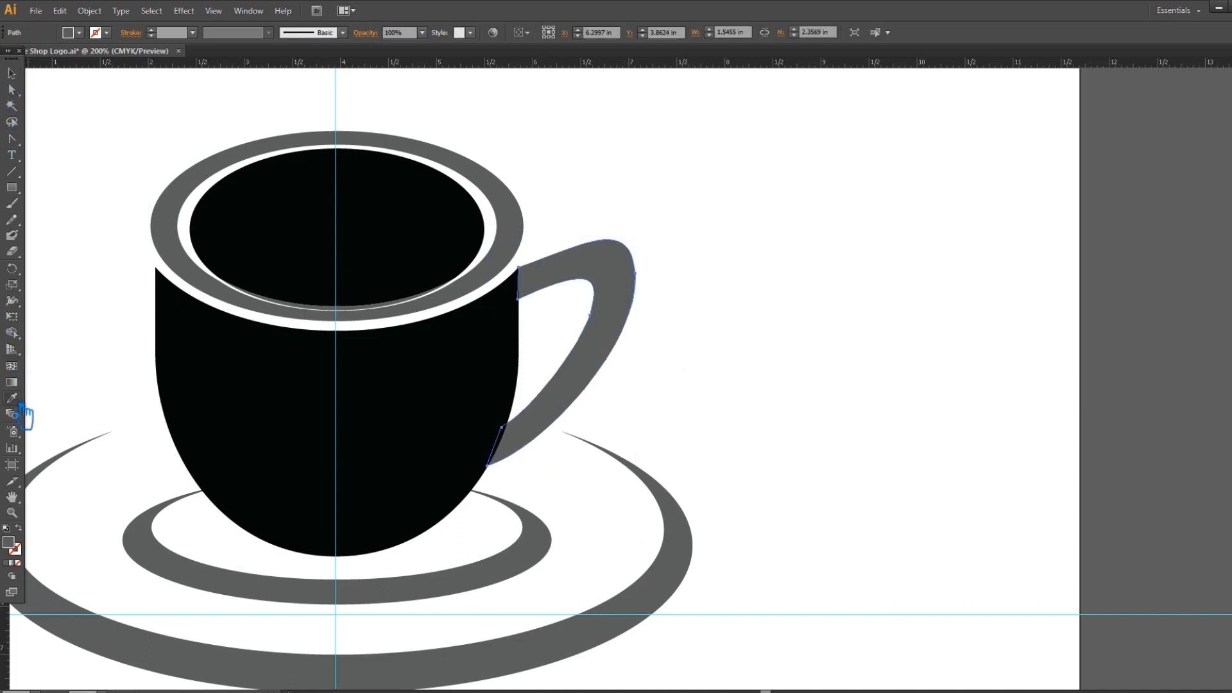
pyautogui.click(344, 407)
pyautogui.click(11, 73)
pyautogui.click(791, 328)
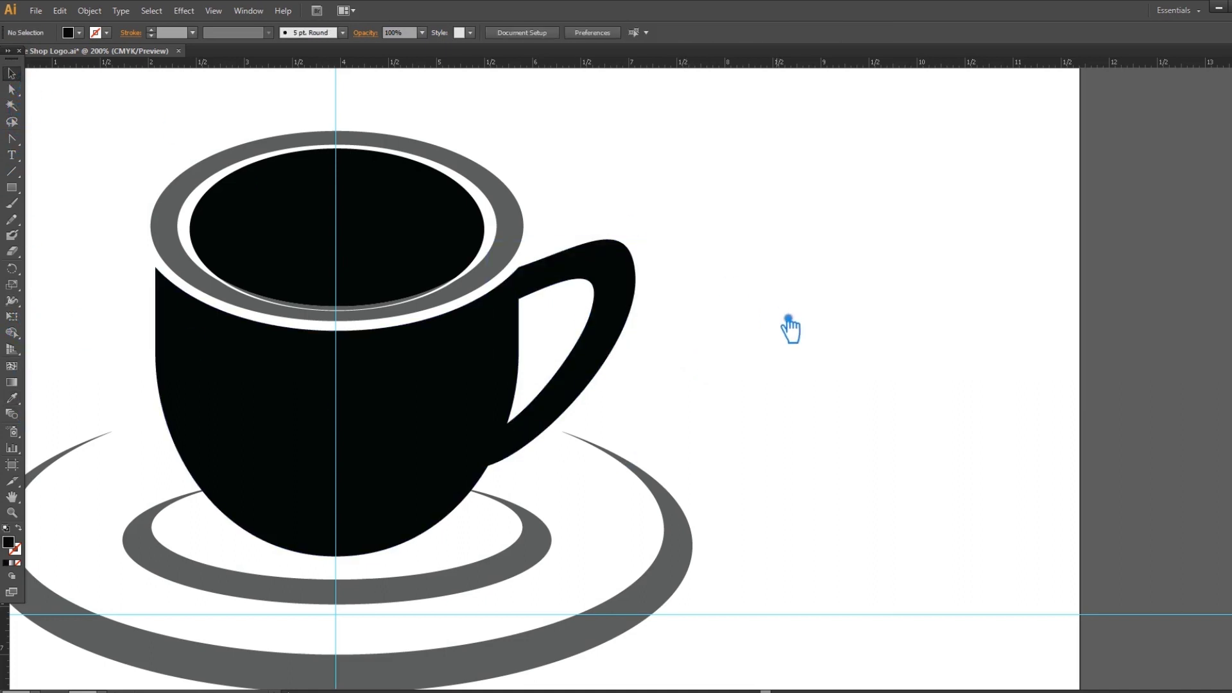
pyautogui.click(286, 147)
pyautogui.click(376, 312)
pyautogui.click(671, 206)
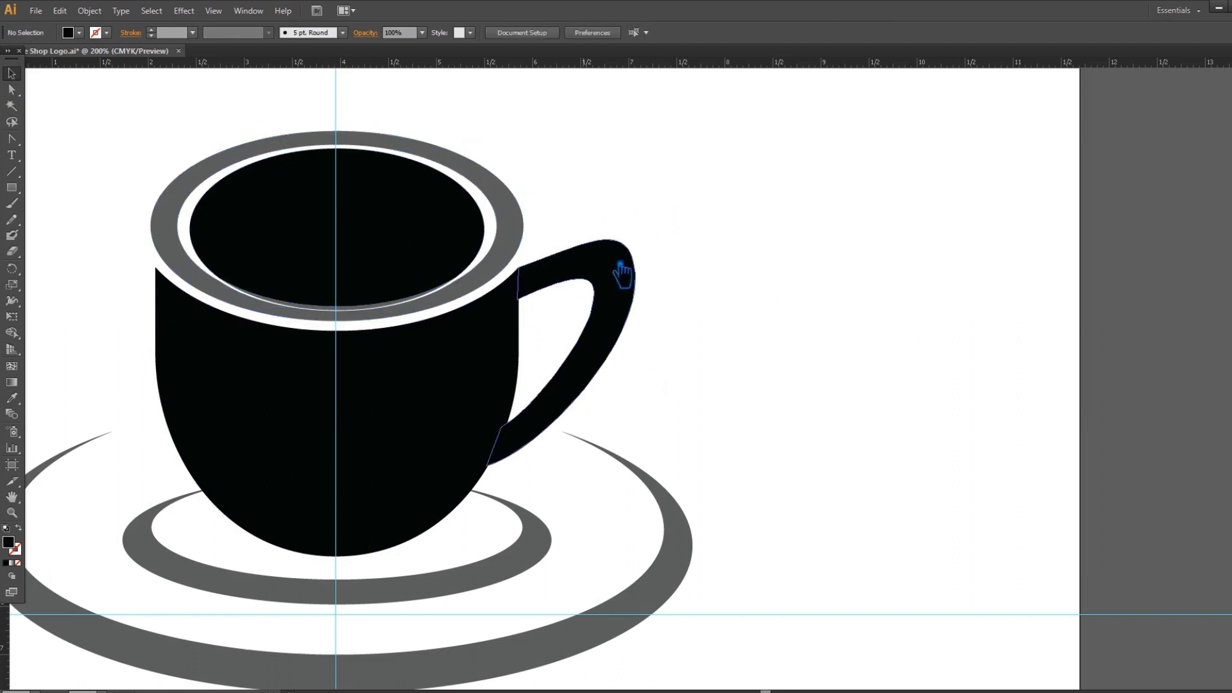
pyautogui.click(455, 311)
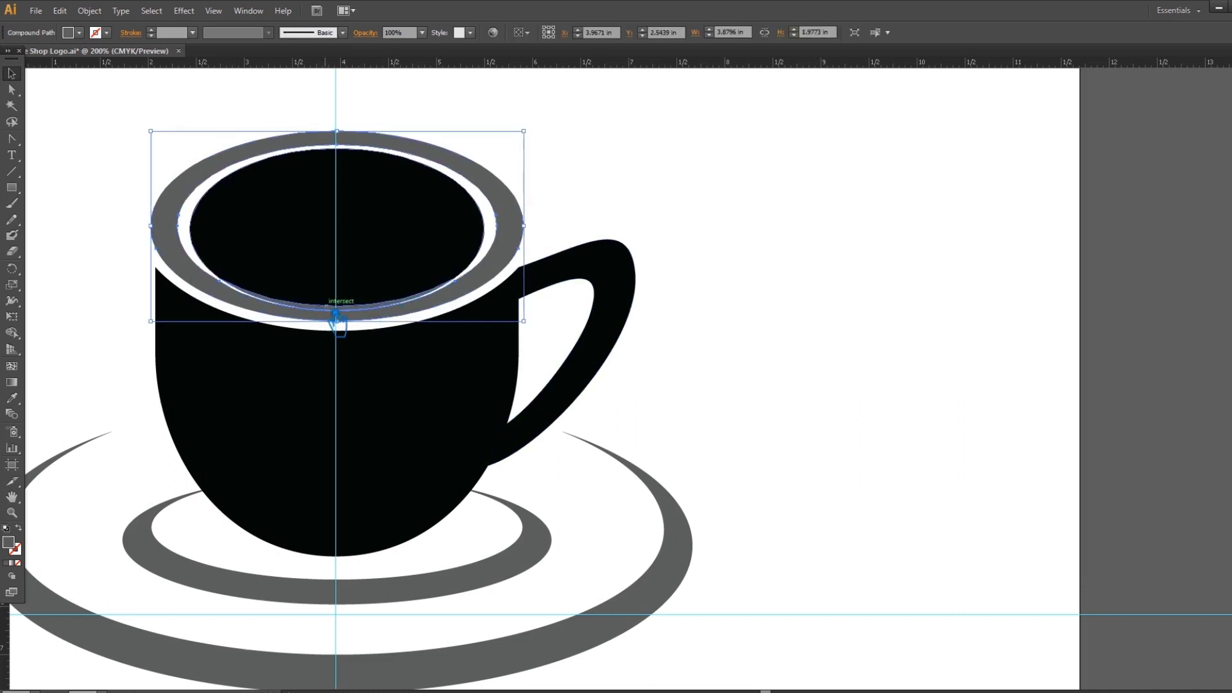
pyautogui.click(743, 424)
# - Move the outer saucer crescent straight down to about Y 6.33 in to widen its distance from the inner crescent
pyautogui.moveTo(745, 432); pyautogui.dragTo(904, 339)
pyautogui.moveTo(682, 568); pyautogui.dragTo(684, 552)
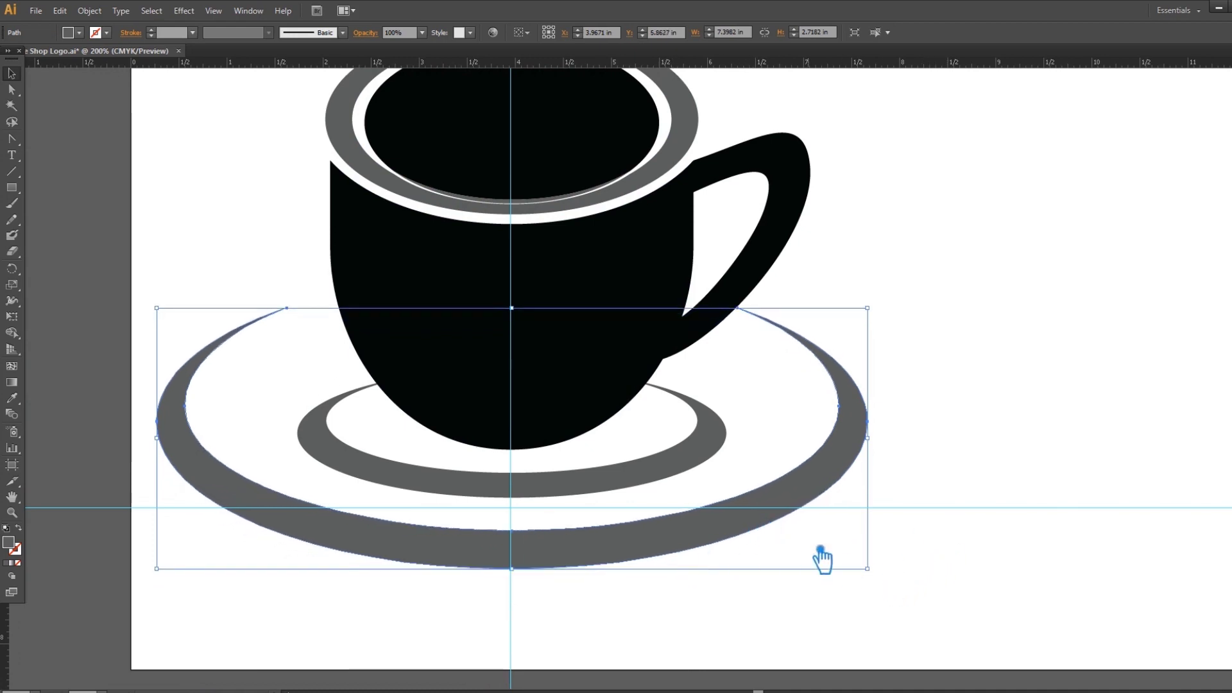
pyautogui.press('Down')
pyautogui.press('Down')
pyautogui.press('Down')
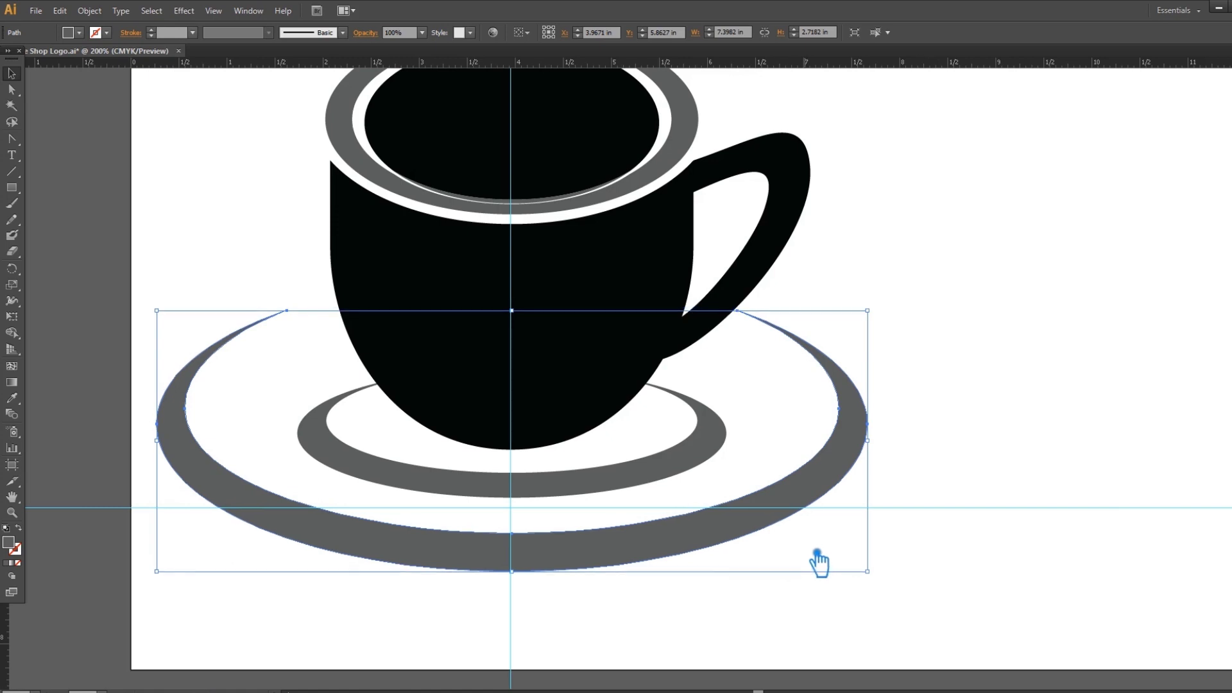
pyautogui.press('Down')
pyautogui.press('Down')
pyautogui.press('Down')
pyautogui.press('Down')
pyautogui.press('Down')
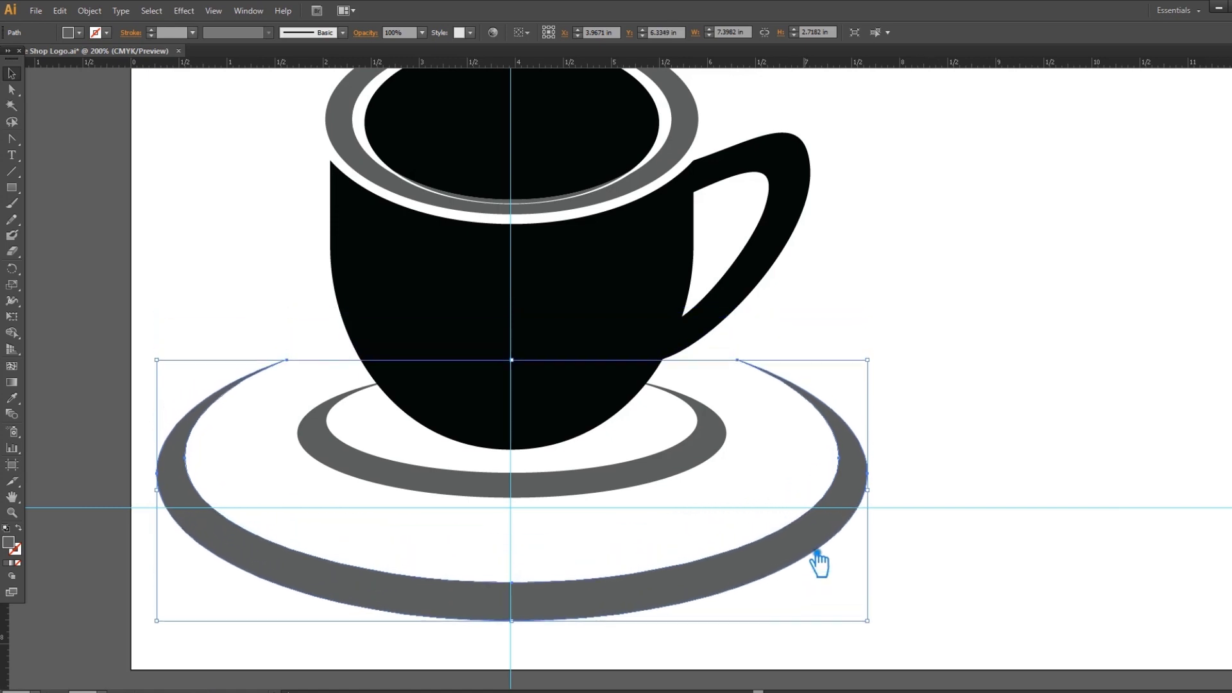
pyautogui.click(1034, 443)
pyautogui.hotkey('ctrl', '-')
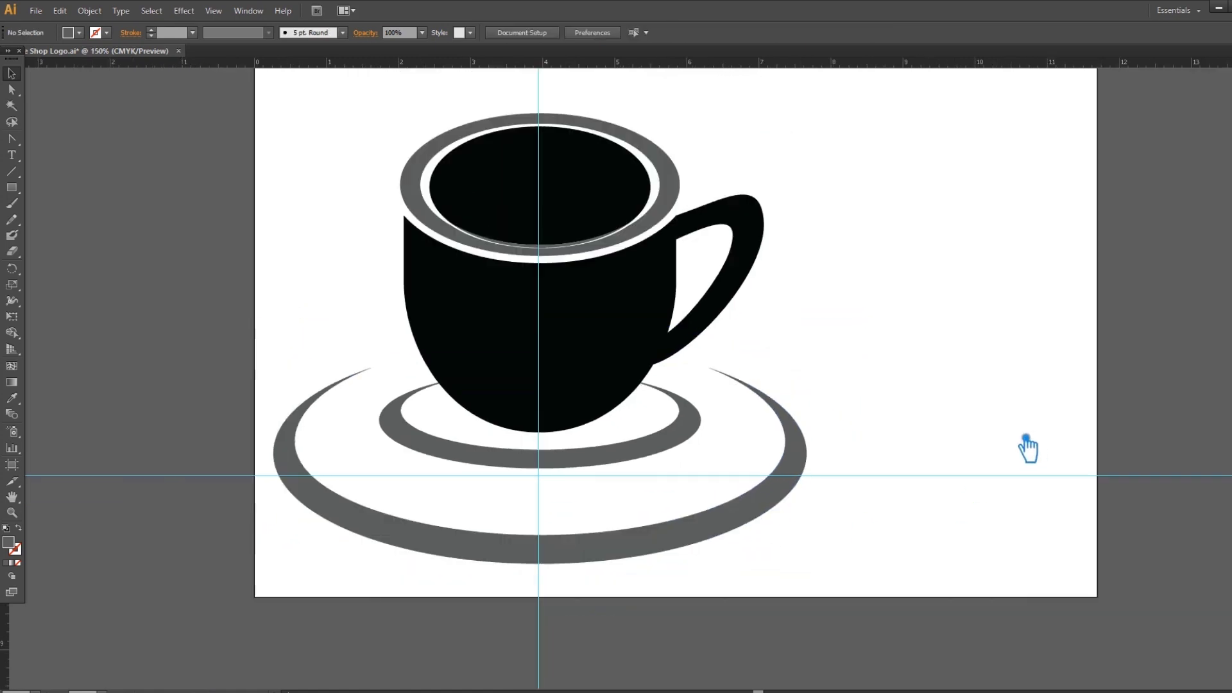
# - Flatten the cup's rim and black opening together from their upper edge to a height of about 1.68 in
pyautogui.moveTo(437, 153)
pyautogui.mouseDown()
pyautogui.moveTo(721, 229)
pyautogui.moveTo(403, 136)
pyautogui.mouseUp()
pyautogui.click(582, 238)
pyautogui.click(701, 179)
pyautogui.hotkey('ctrl', '+')
pyautogui.moveTo(774, 90); pyautogui.dragTo(763, 261)
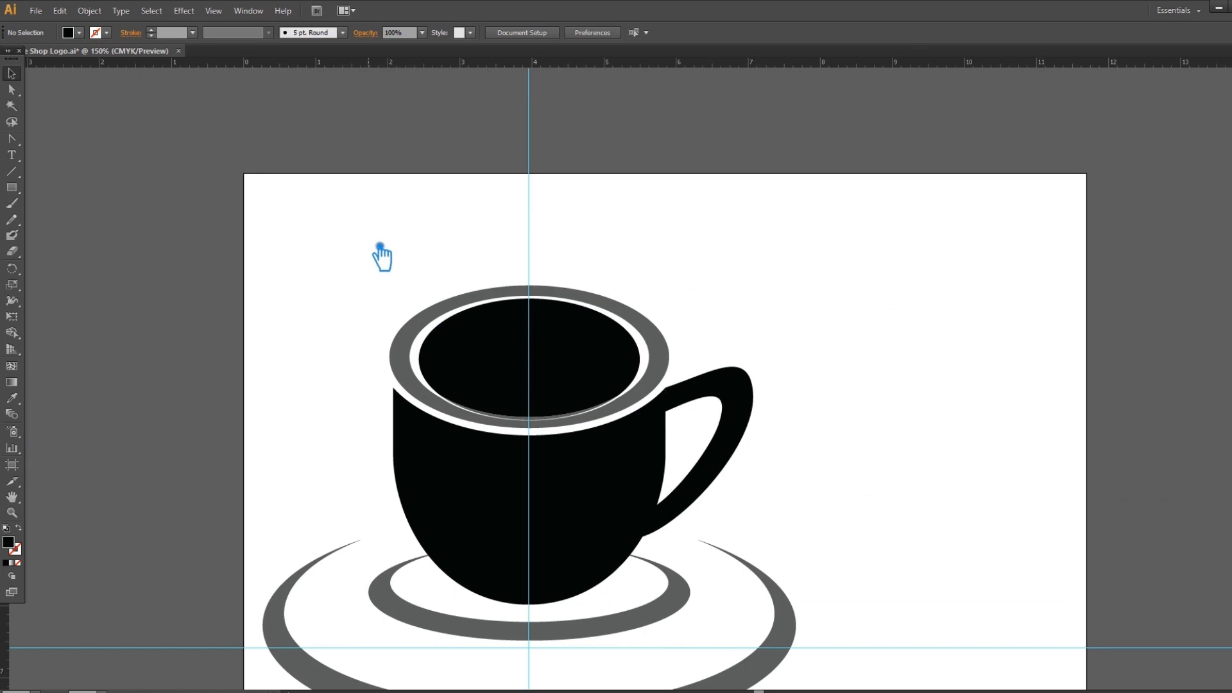
pyautogui.moveTo(379, 245); pyautogui.dragTo(606, 414)
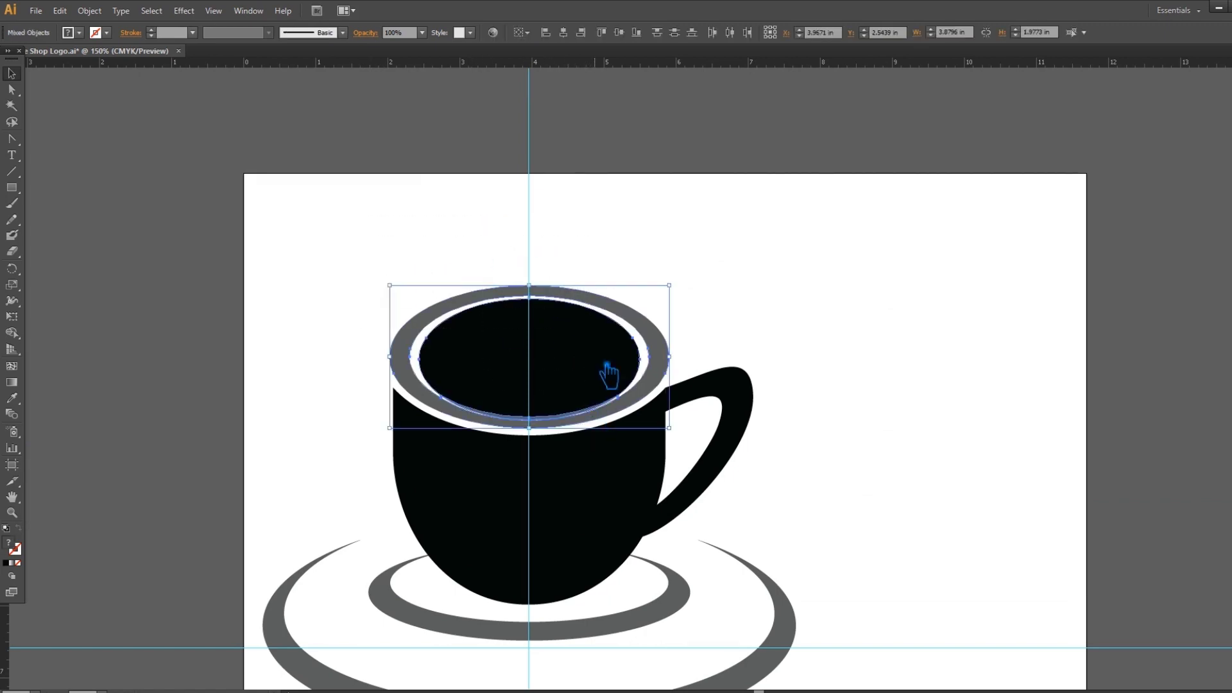
pyautogui.moveTo(544, 287); pyautogui.dragTo(543, 314)
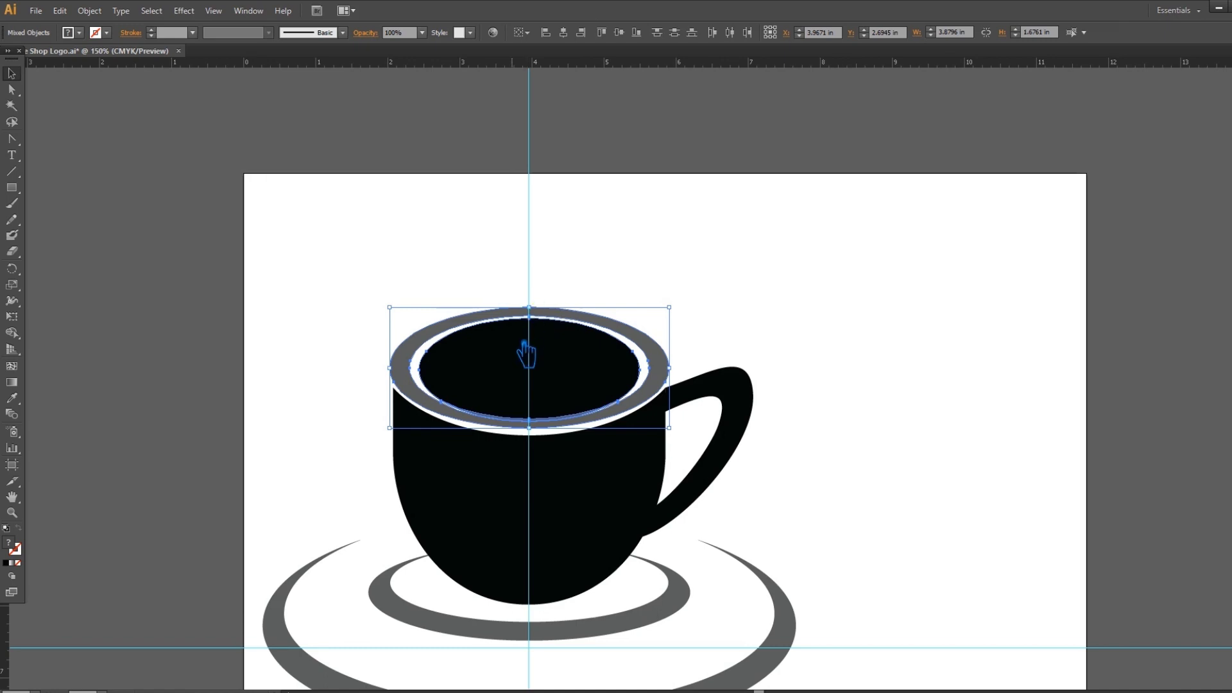
# - Move the flattened rim and opening down to about Y 2.79 in, closing the white gap above the cup body
pyautogui.moveTo(549, 420); pyautogui.dragTo(548, 424)
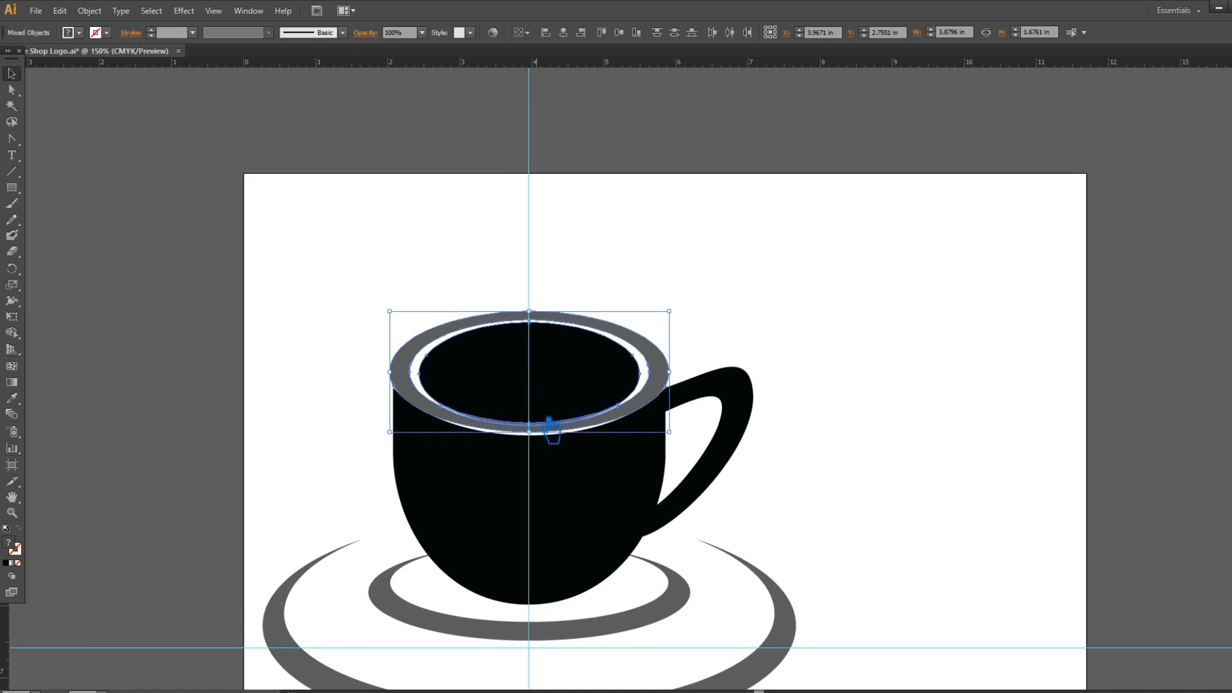
pyautogui.press('Down')
pyautogui.press('Down')
pyautogui.press('Down')
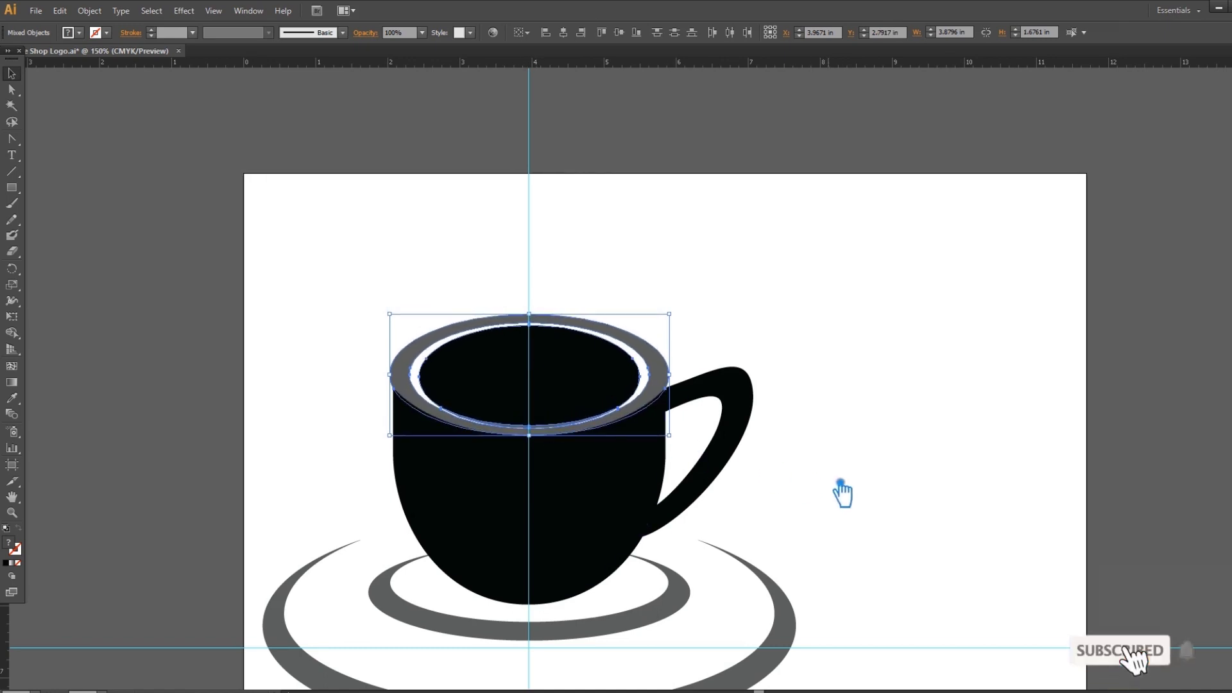
pyautogui.click(893, 497)
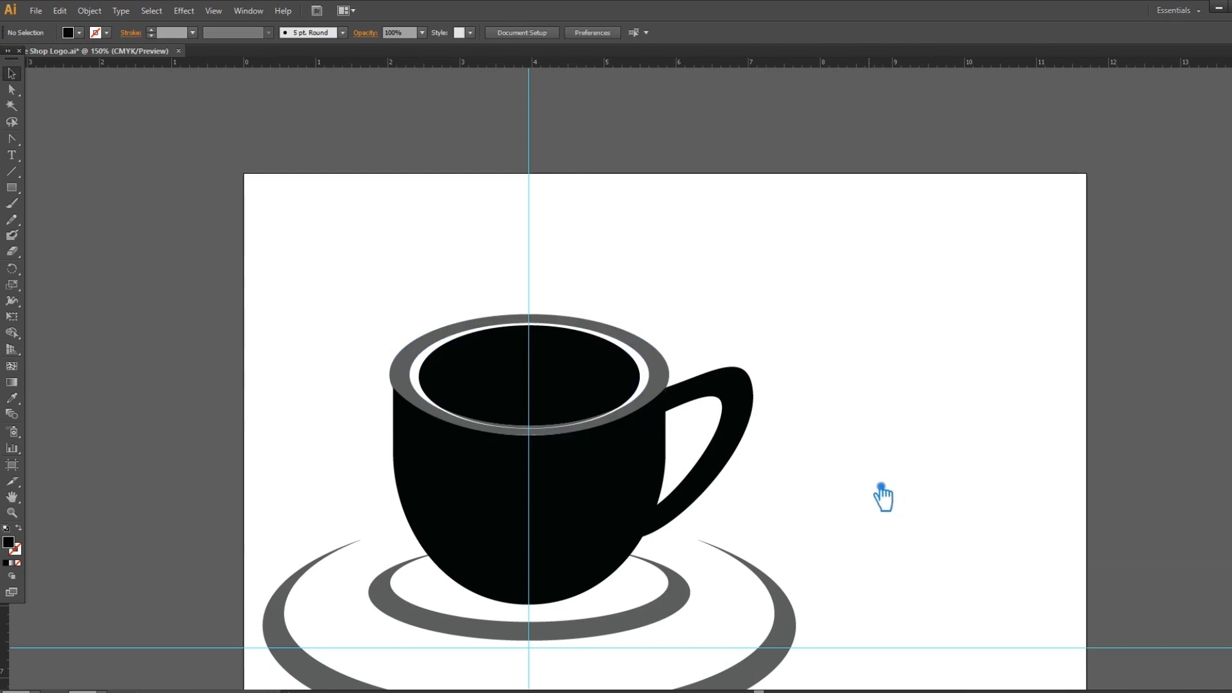
# - Lower the anchor points at the handle's bend slightly, making the handle about 2.29 in high
pyautogui.click(755, 406)
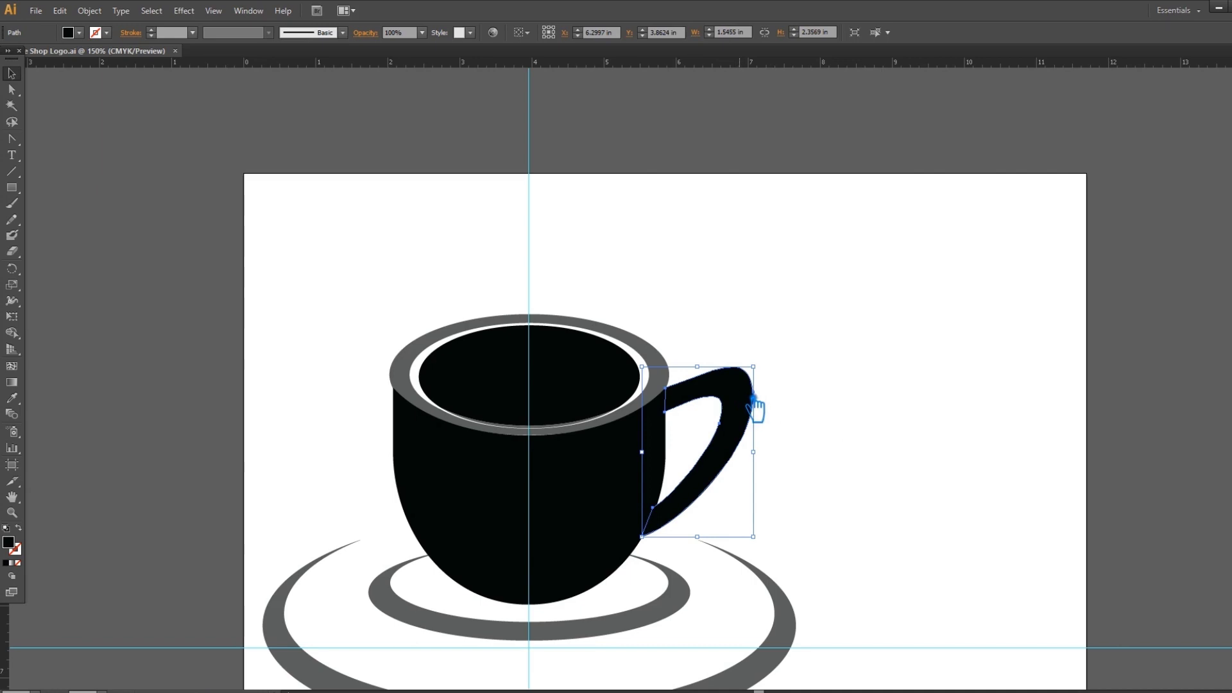
pyautogui.press('a')
pyautogui.click(749, 420)
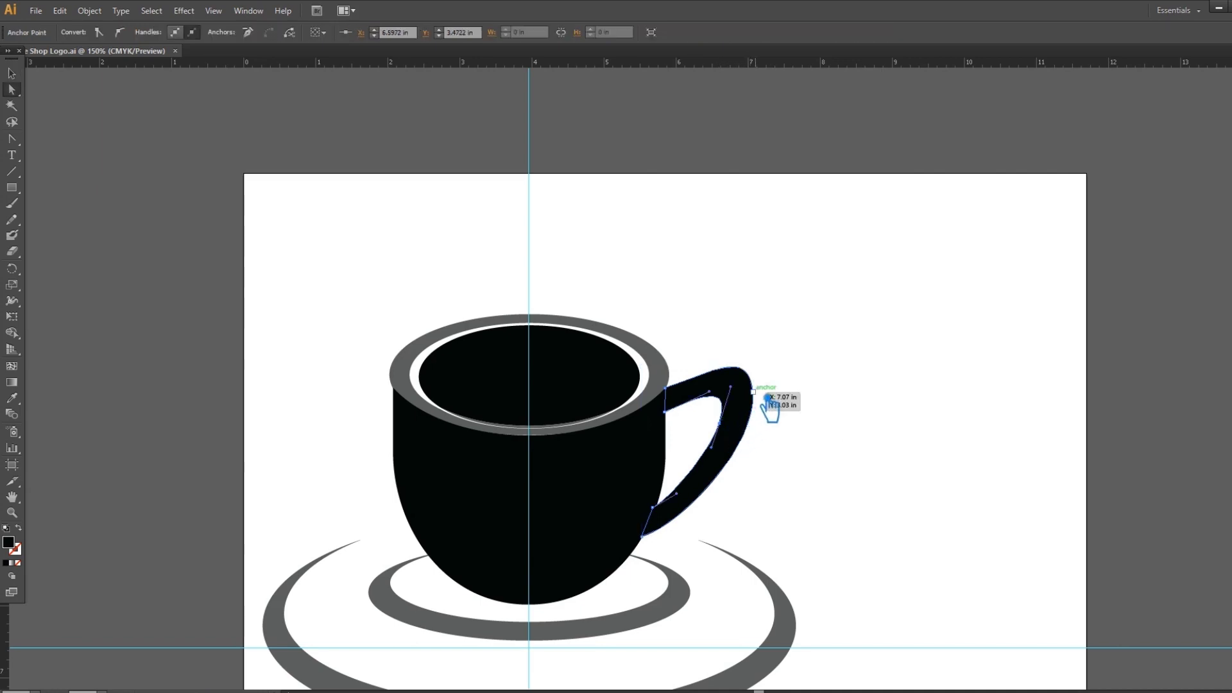
pyautogui.moveTo(769, 403); pyautogui.dragTo(767, 415)
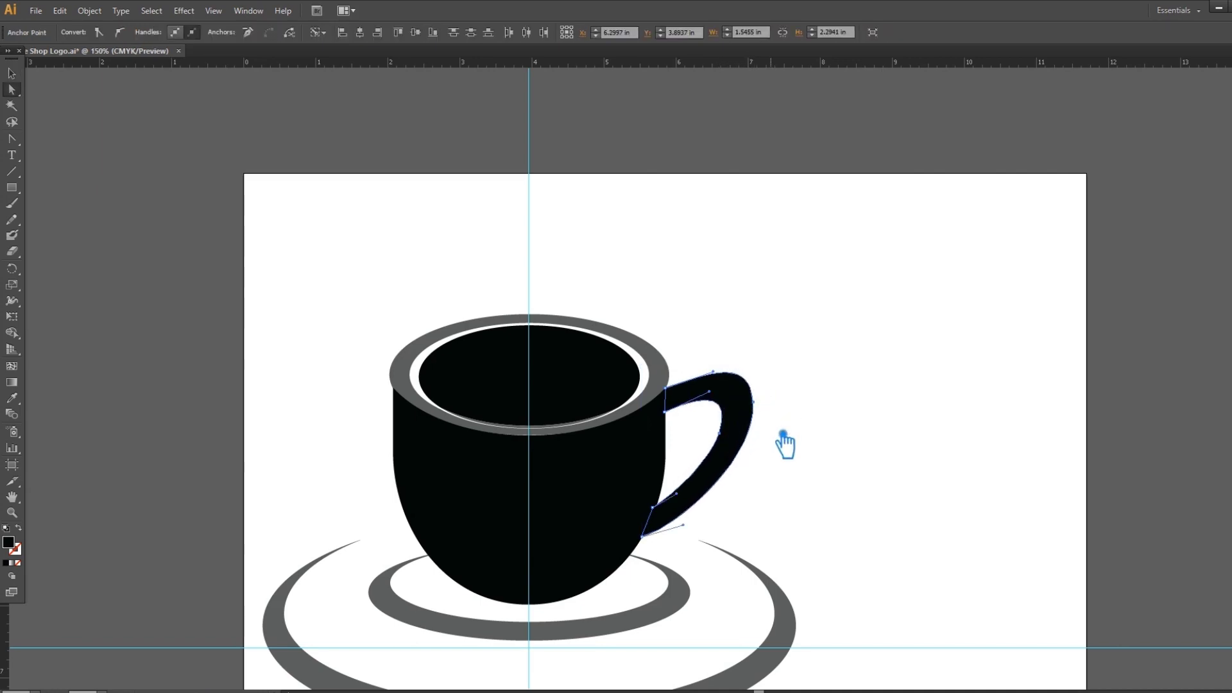
pyautogui.click(807, 468)
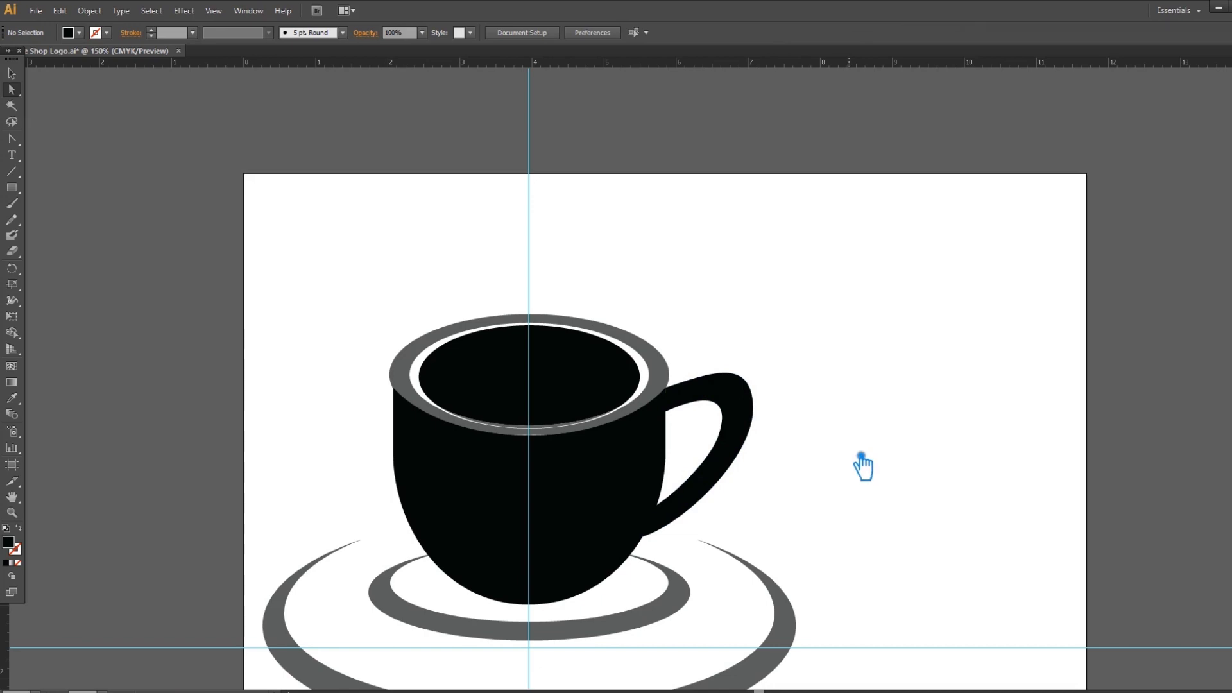
# - Offset the rim ring's path by 0.1 in with miter joins
pyautogui.hotkey('ctrl', '-')
pyautogui.click(90, 10)
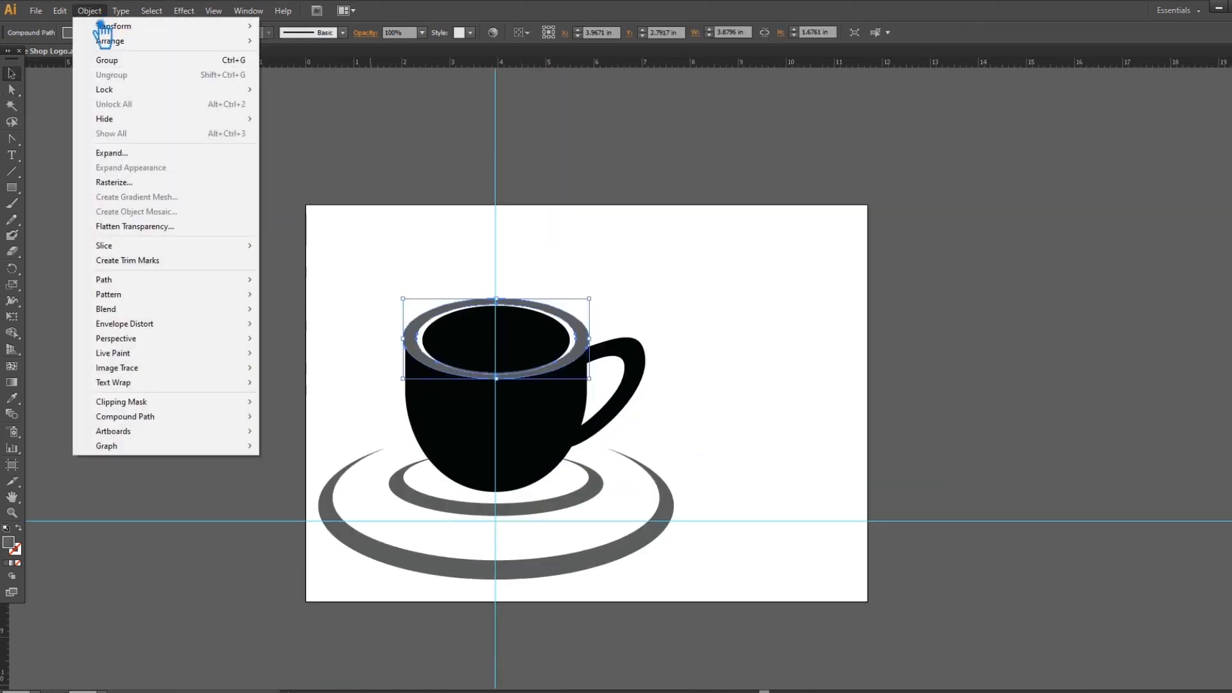
pyautogui.moveTo(163, 279)
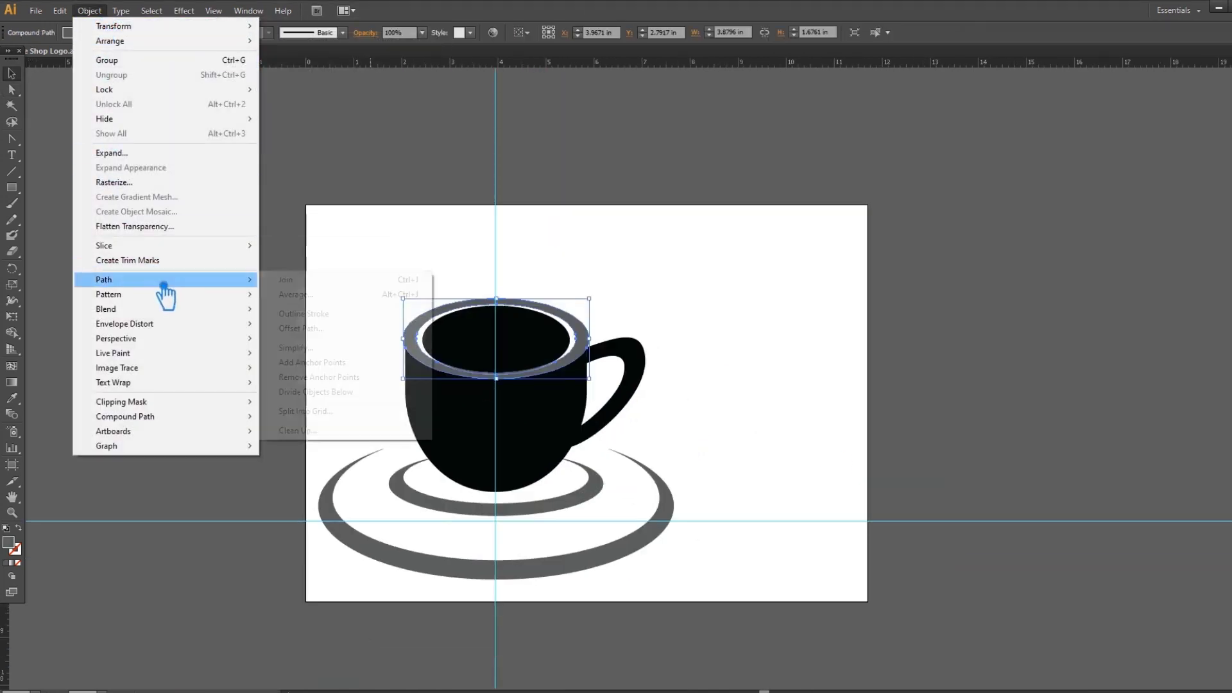
pyautogui.click(353, 328)
pyautogui.click(820, 309)
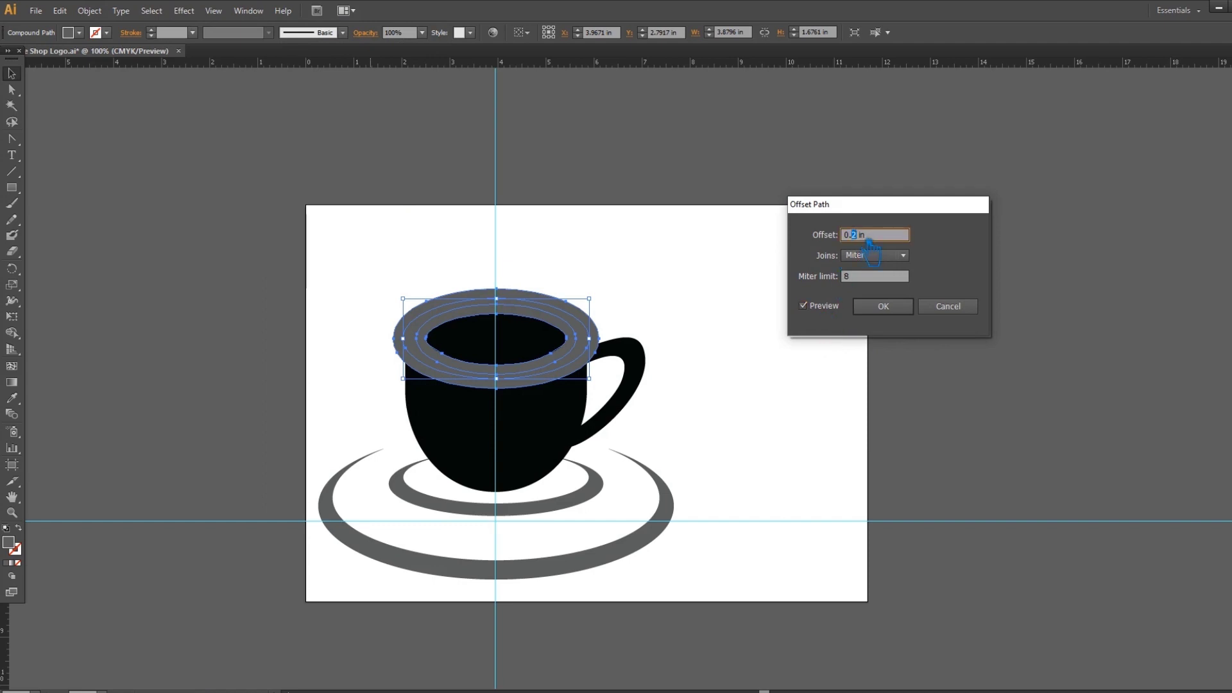
pyautogui.write('1')
pyautogui.click(908, 306)
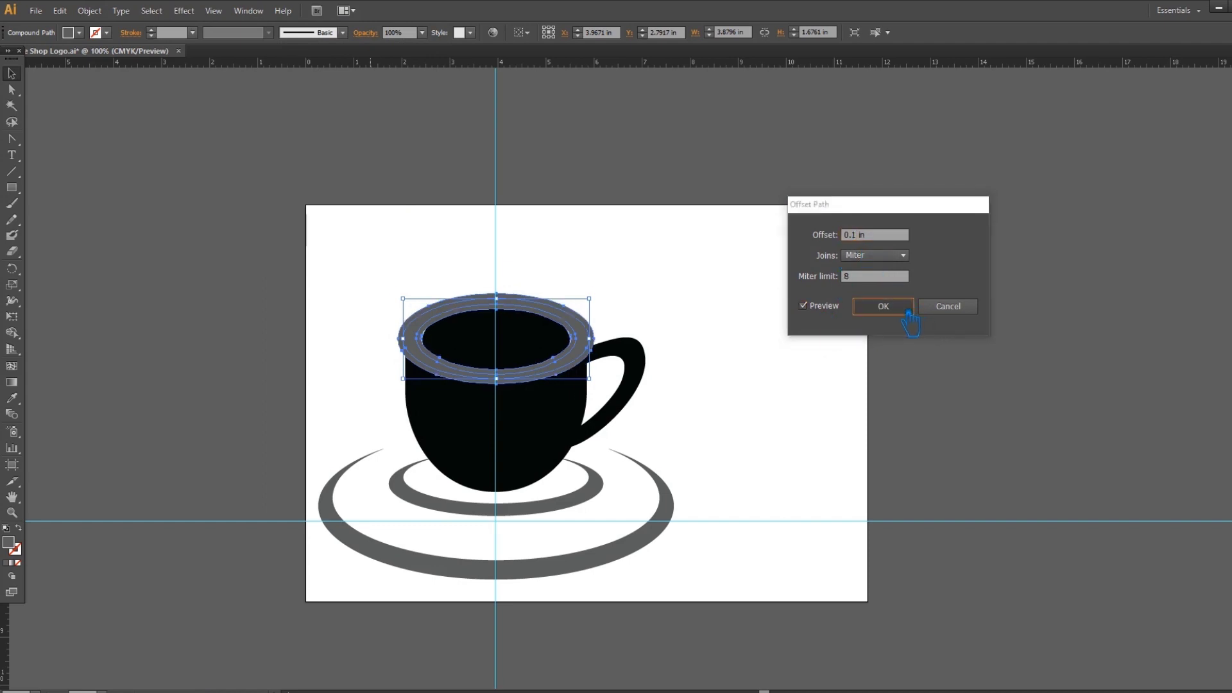
# - Scale the black opening ellipse from its center to about 3.17 by 1.44 in
pyautogui.click(517, 343)
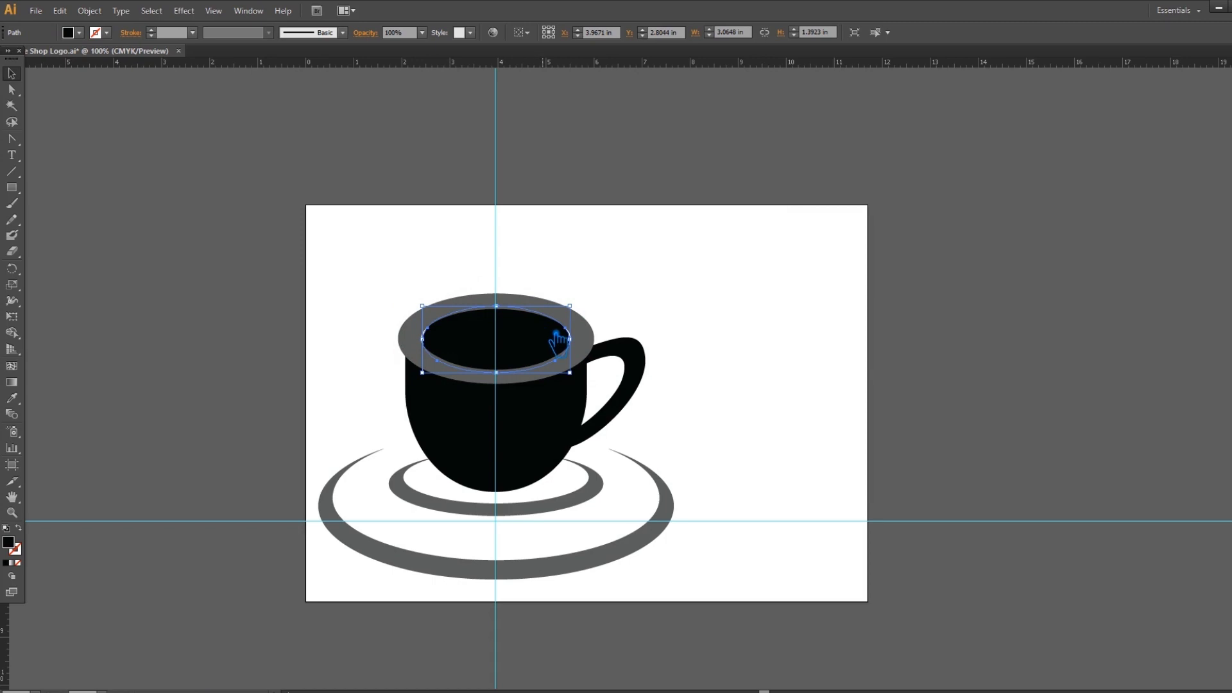
pyautogui.moveTo(585, 346); pyautogui.dragTo(592, 351)
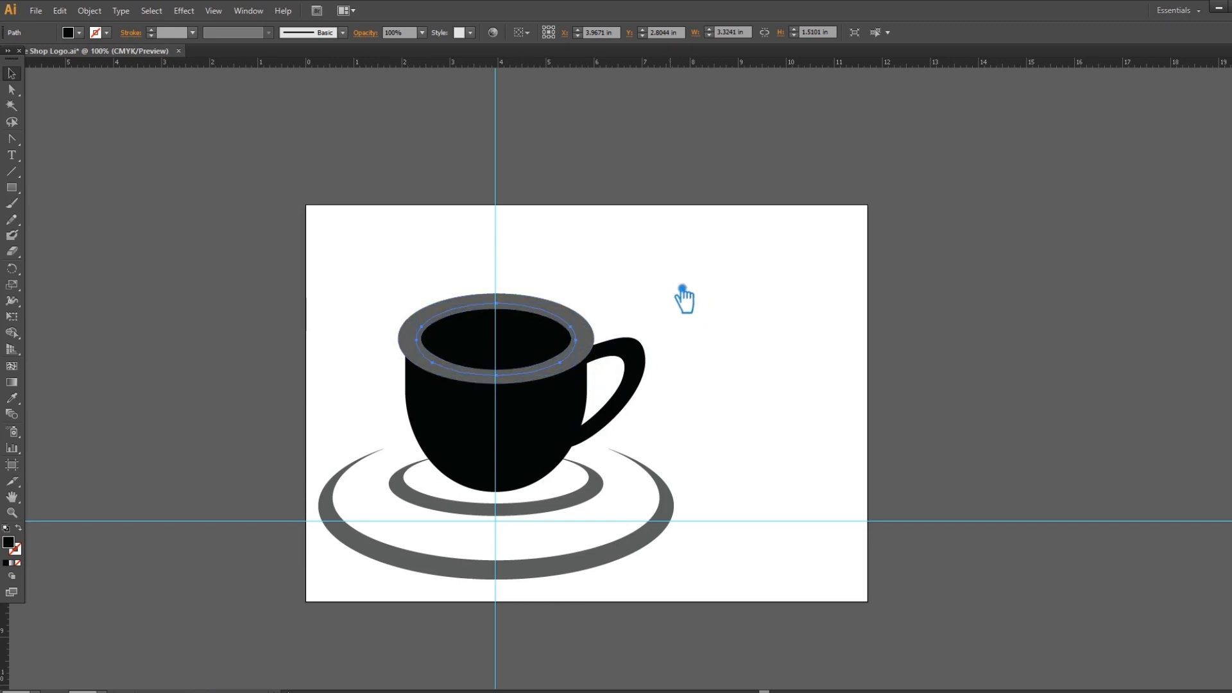
pyautogui.hotkey('ctrl', '+')
pyautogui.hotkey('ctrl', '+')
pyautogui.moveTo(533, 383); pyautogui.dragTo(518, 379)
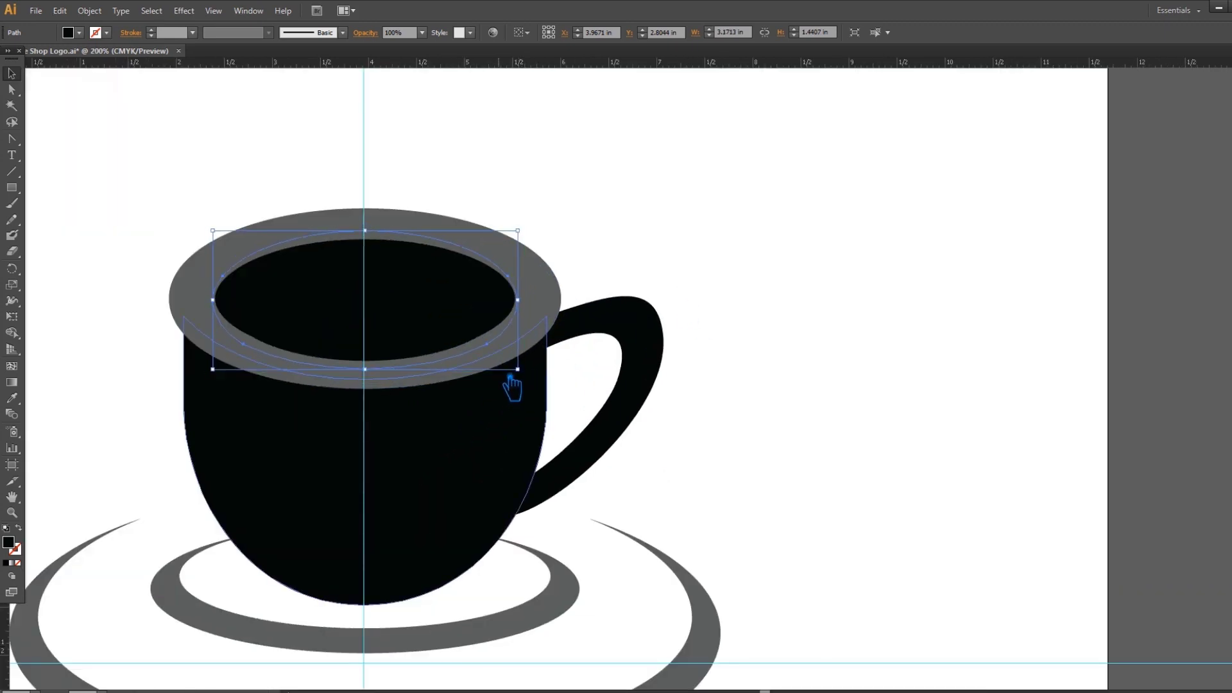
# - Vertically center the offset ring with the black opening, and subtract the ring from the opening using Minus Front
pyautogui.keyDown('shift'); pyautogui.click(568, 299); pyautogui.keyUp('shift')
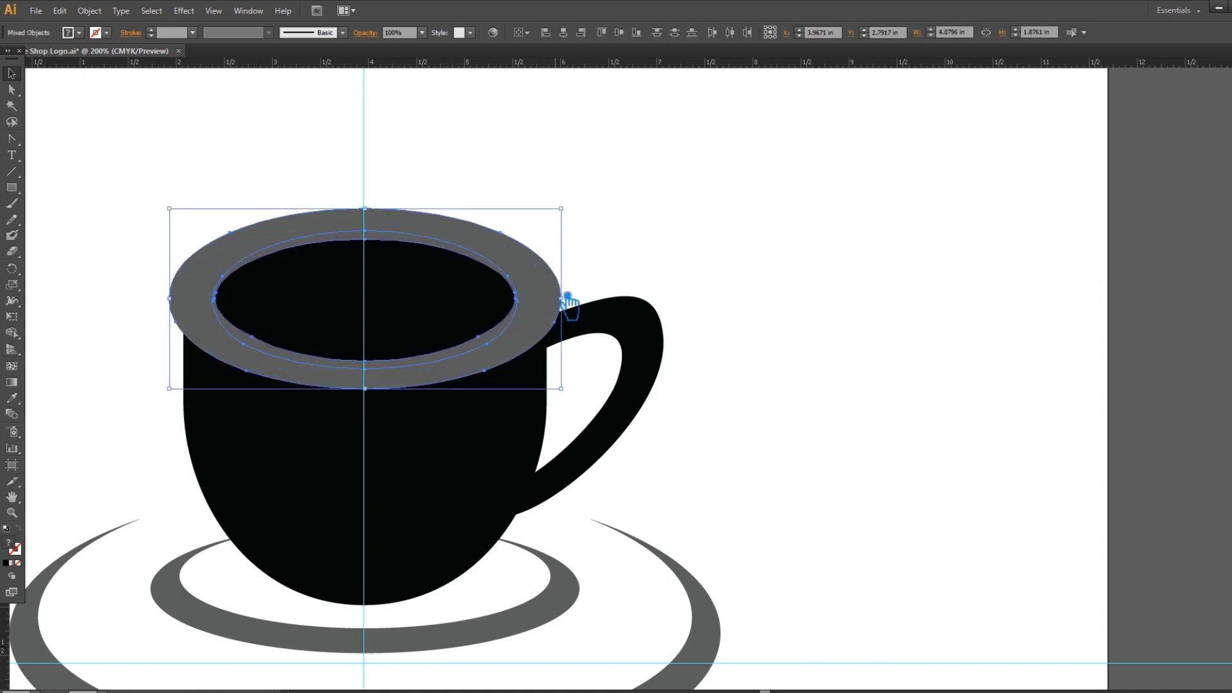
pyautogui.click(580, 33)
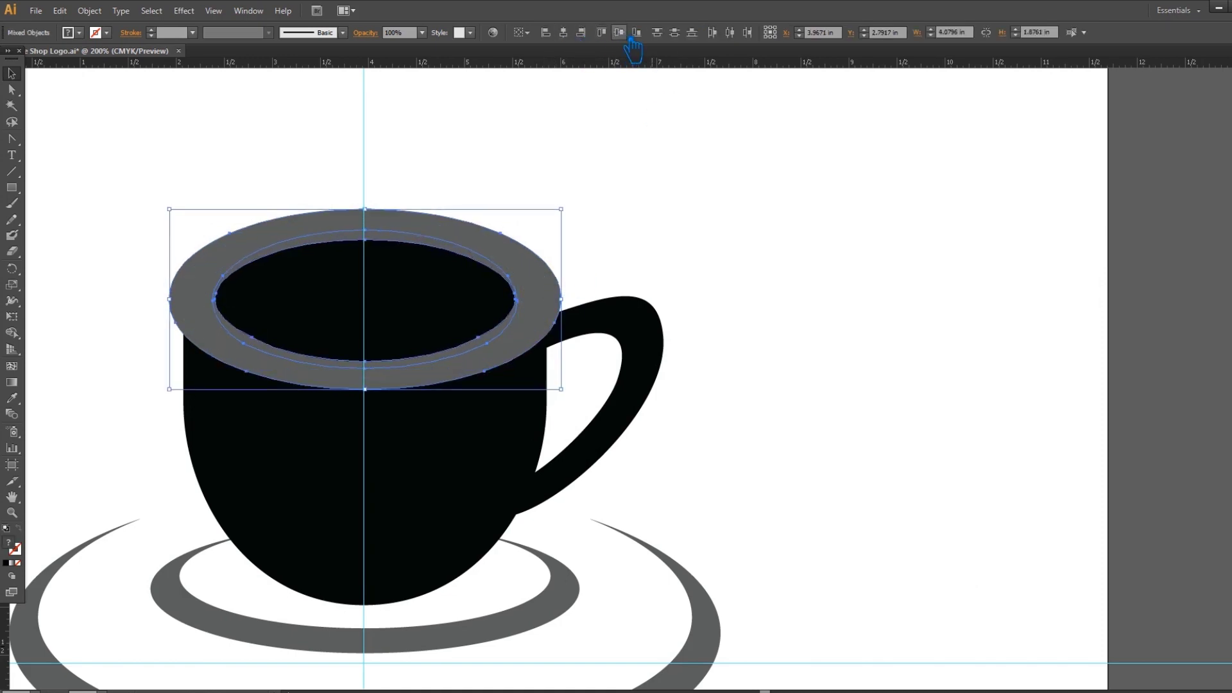
pyautogui.hotkey('ctrl', 'shift', 'F9')
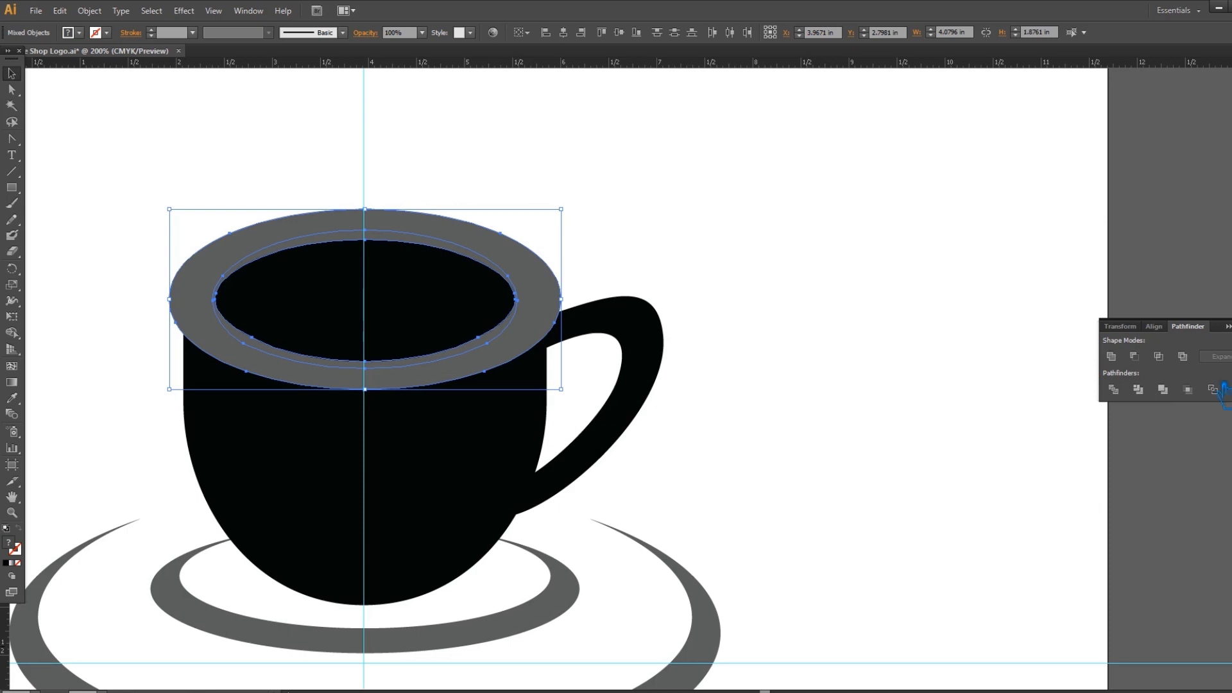
pyautogui.click(1156, 358)
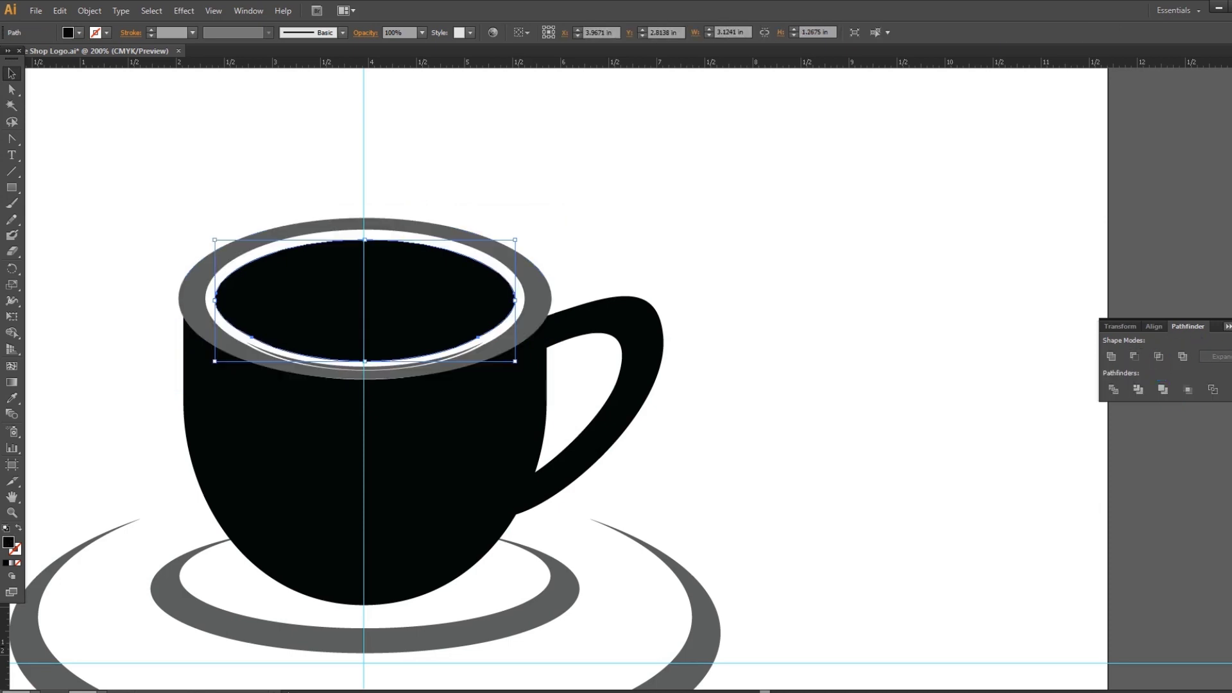
pyautogui.click(1228, 326)
pyautogui.click(939, 311)
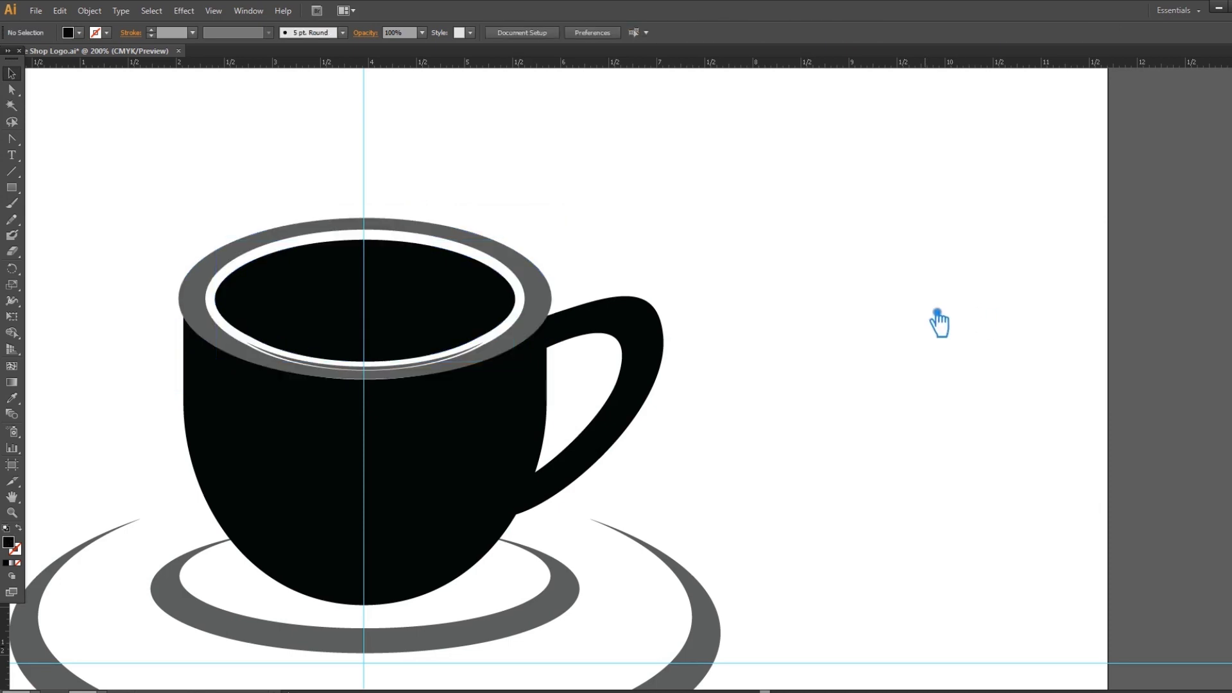
# - Nudge the grey rim ring down slightly to about Y 2.82 in and save the document
pyautogui.click(549, 316)
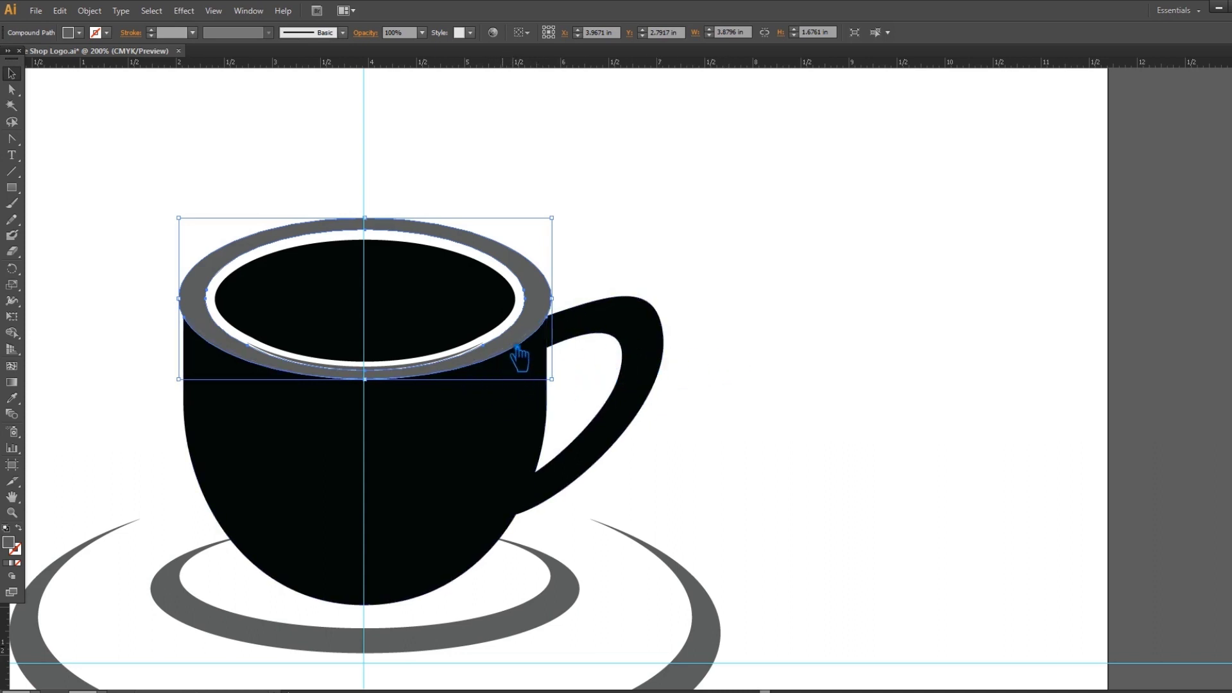
pyautogui.keyDown('shift'); pyautogui.click(514, 405); pyautogui.keyUp('shift')
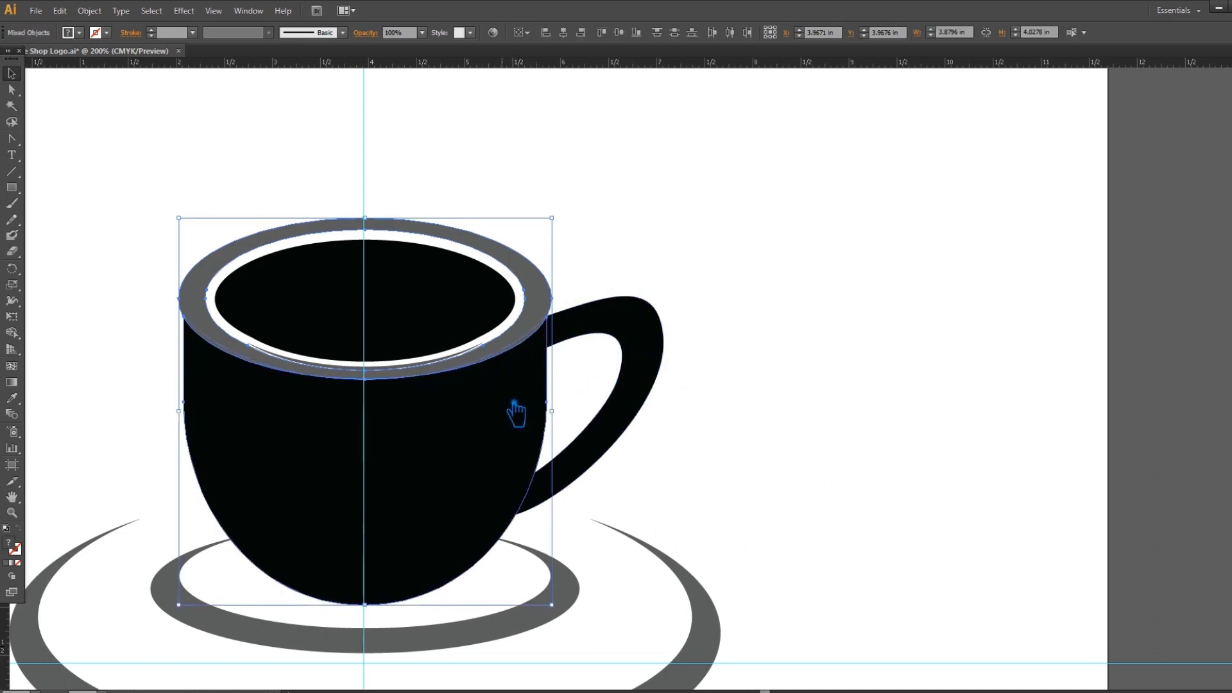
pyautogui.click(761, 242)
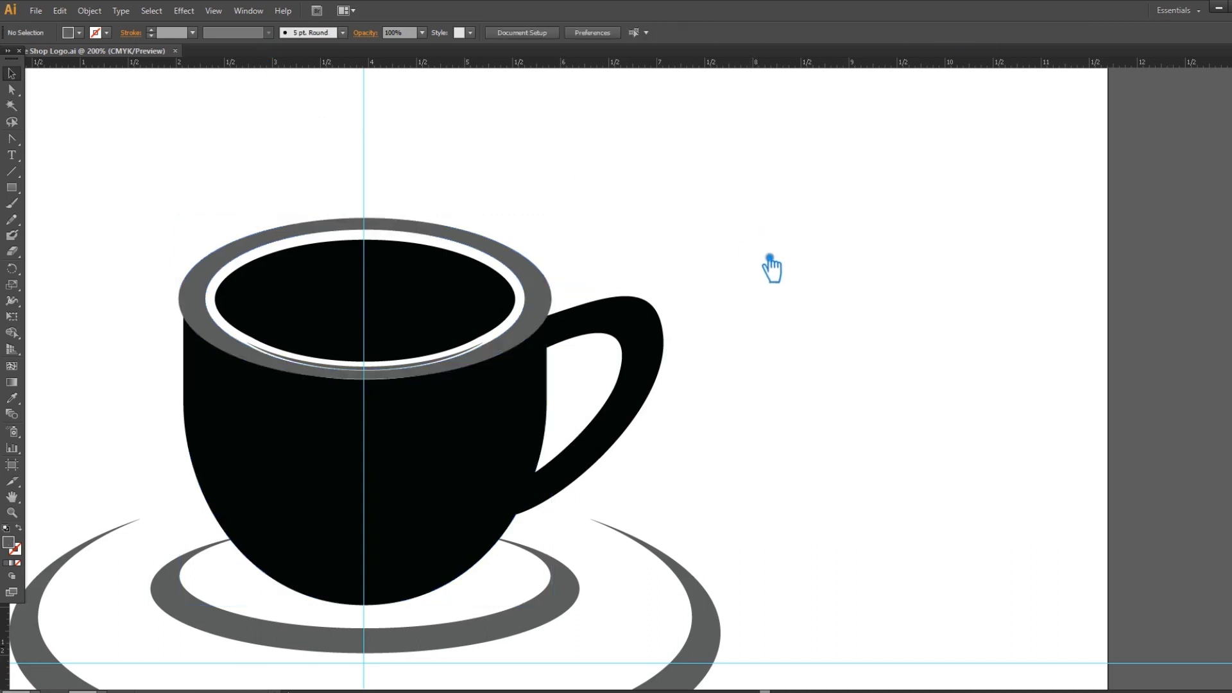
pyautogui.click(549, 316)
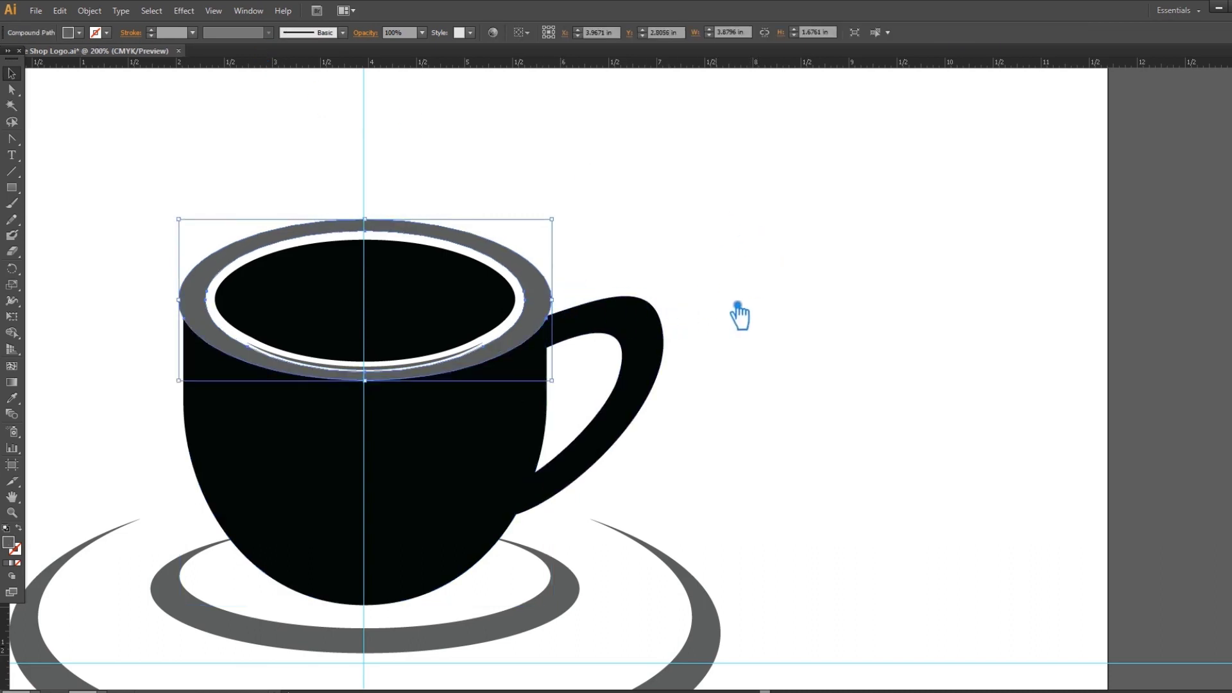
pyautogui.click(797, 275)
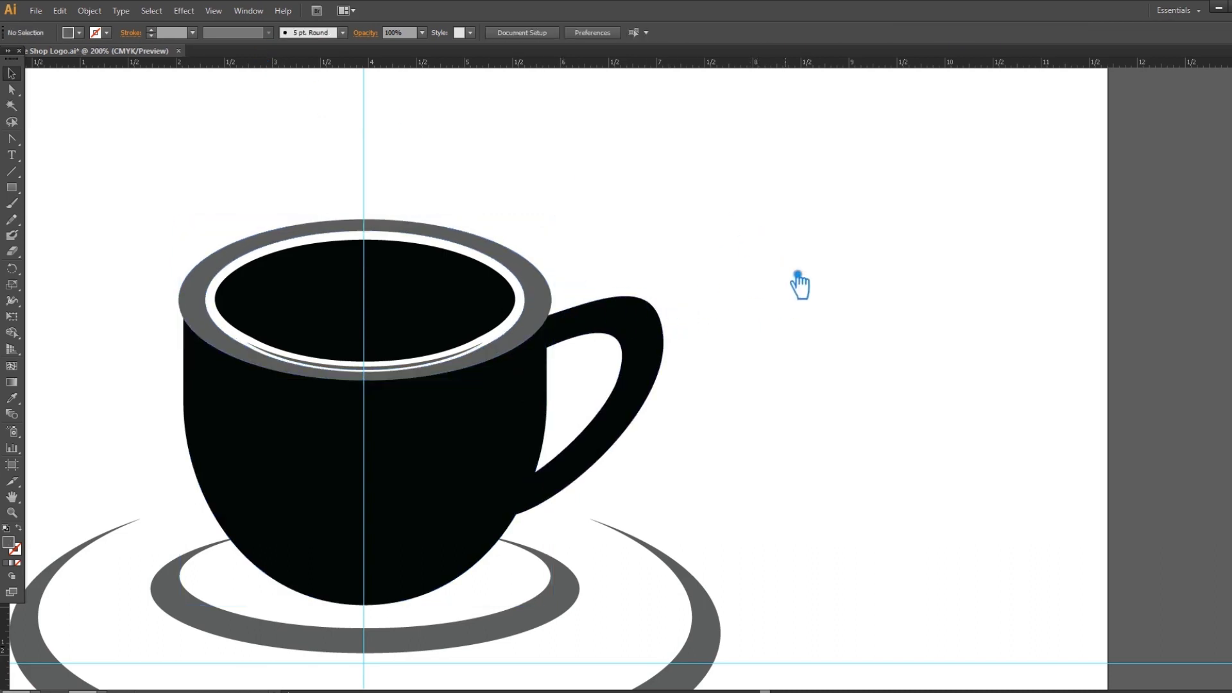
pyautogui.click(556, 289)
pyautogui.click(845, 294)
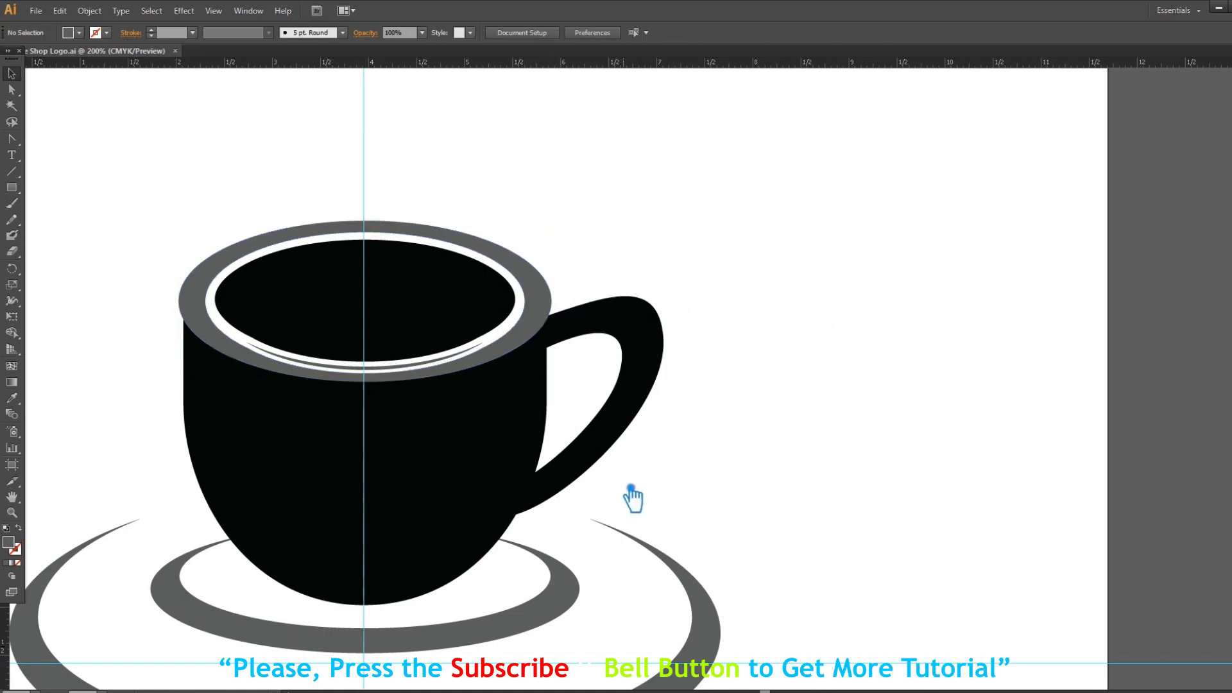
# - Flatten the inner saucer ring from its upper edge to about 1.08 in high and save the document
pyautogui.click(550, 560)
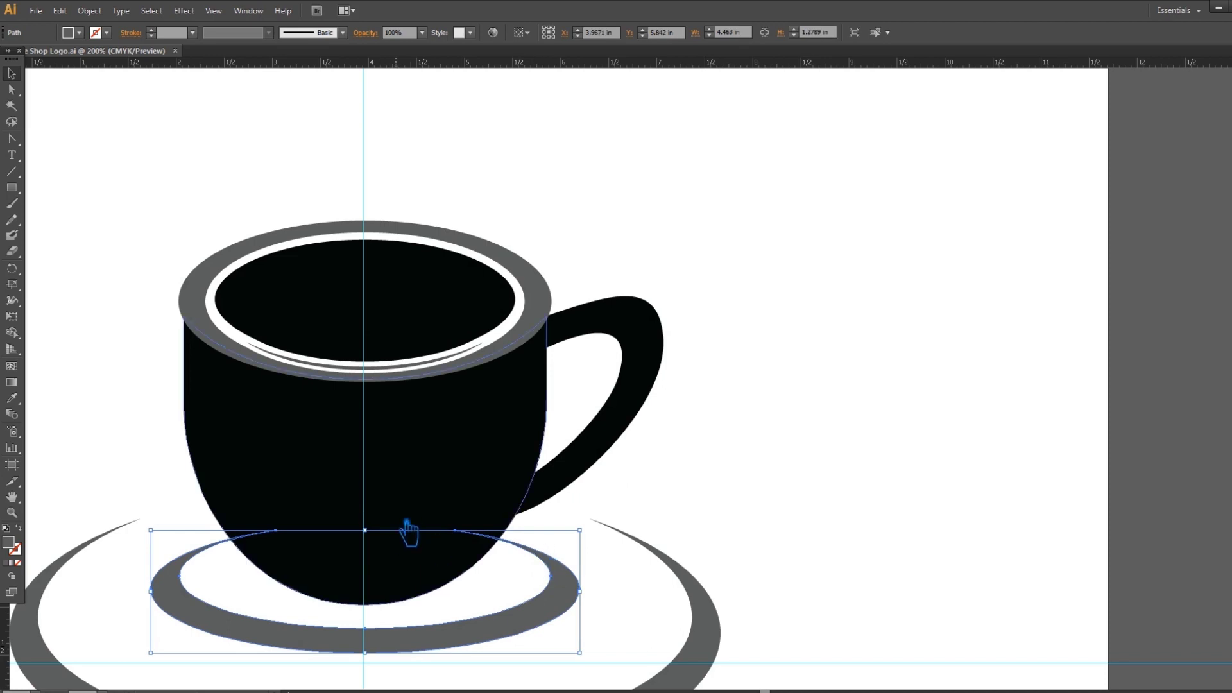
pyautogui.moveTo(378, 539); pyautogui.dragTo(379, 557)
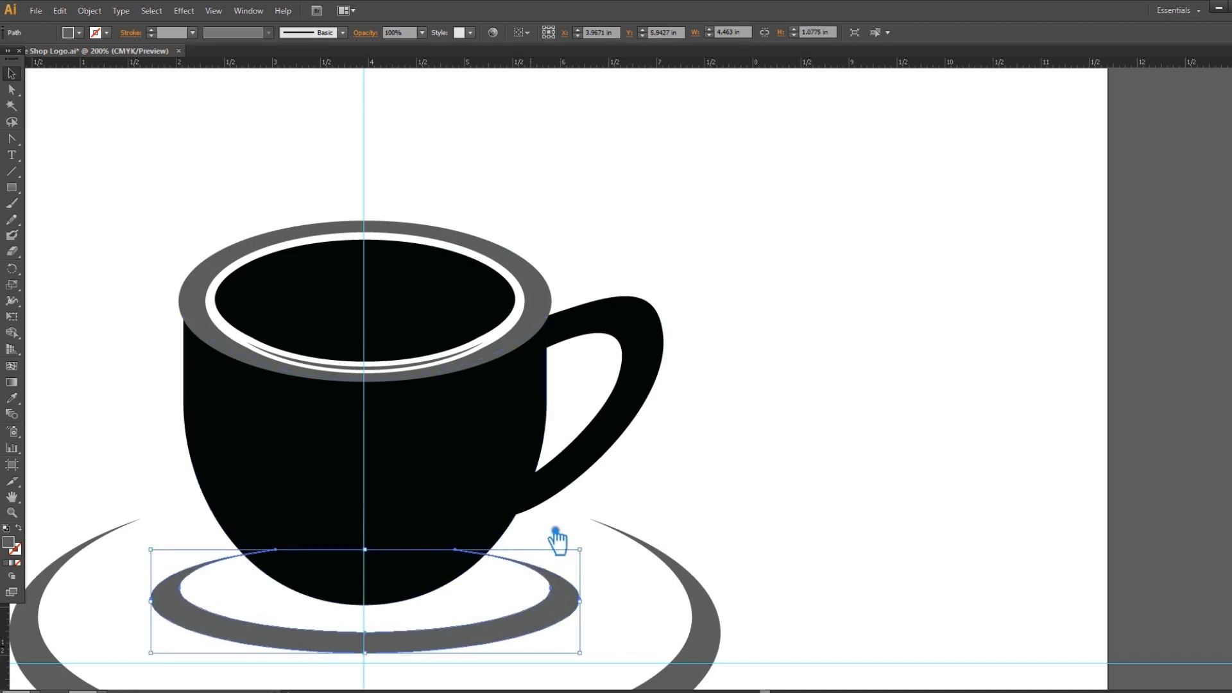
pyautogui.click(808, 459)
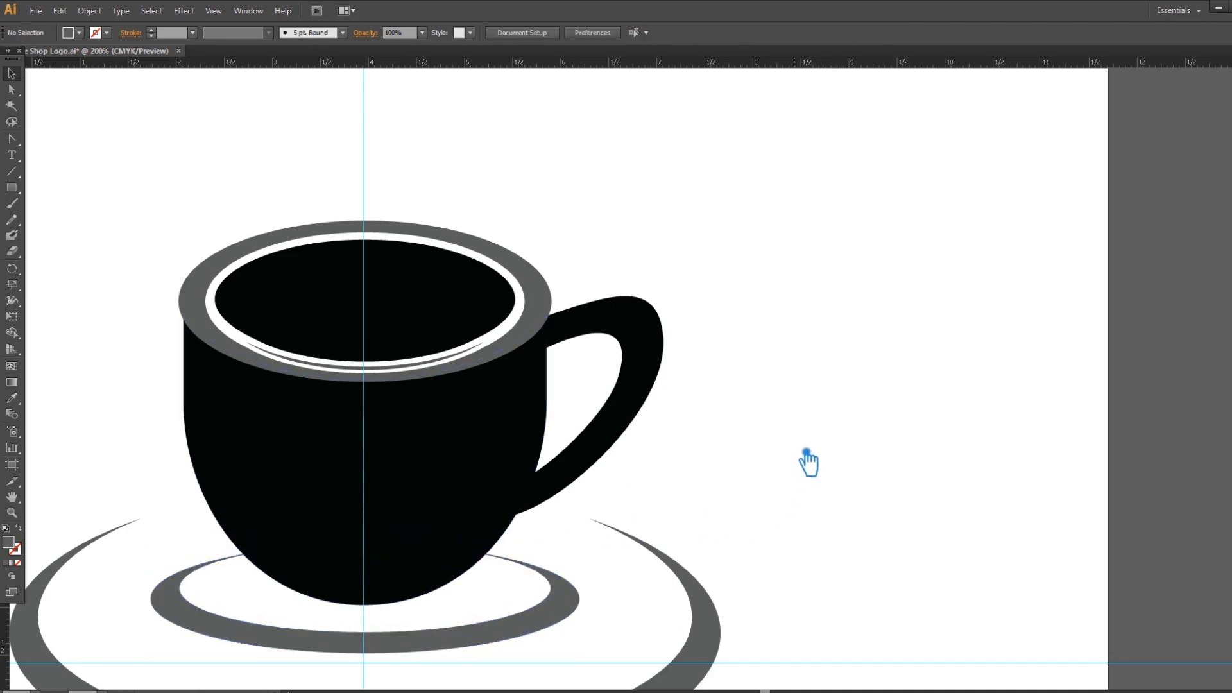
pyautogui.click(456, 644)
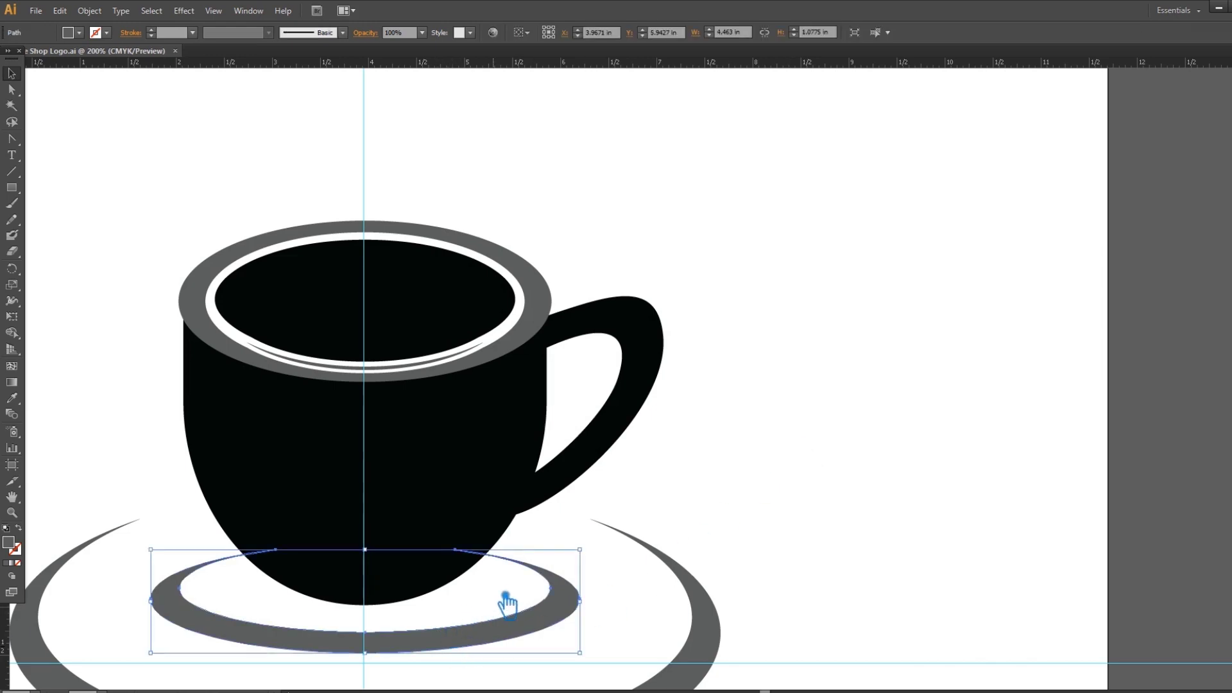
pyautogui.click(754, 497)
# - Offset the rim ring's path by 0.05 in with miter joins and a miter limit of 8
pyautogui.moveTo(806, 554); pyautogui.dragTo(888, 441)
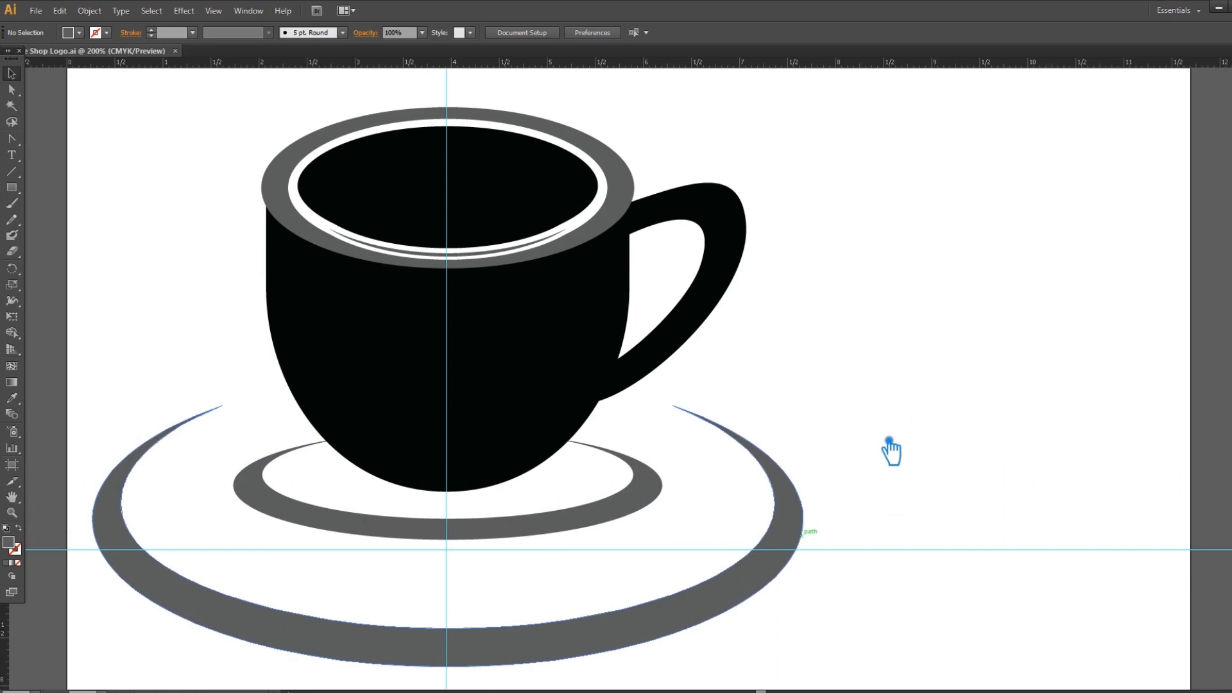
pyautogui.hotkey('ctrl', '-')
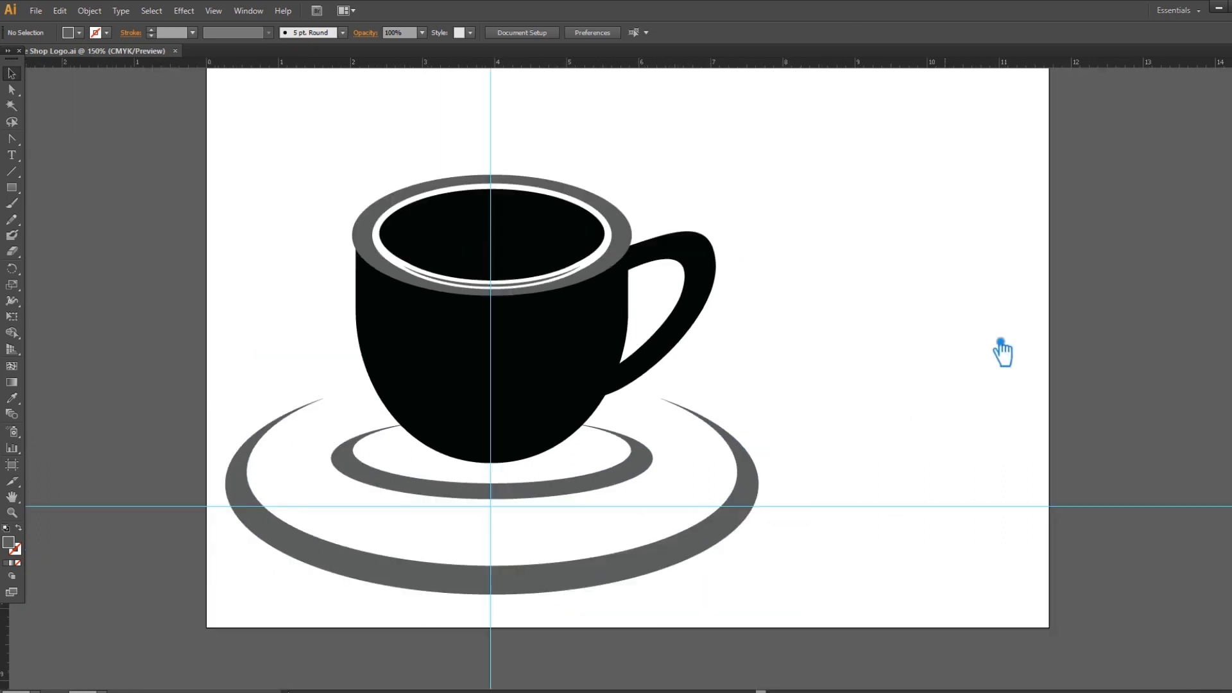
pyautogui.moveTo(886, 431); pyautogui.dragTo(858, 417)
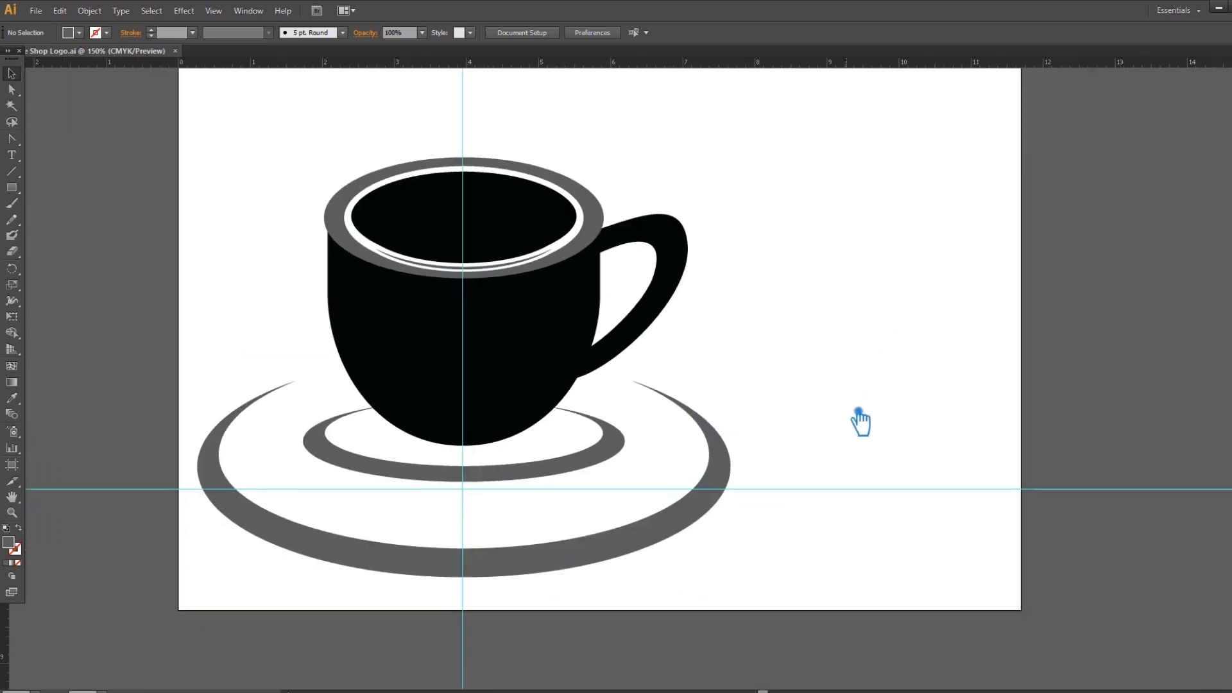
pyautogui.click(350, 225)
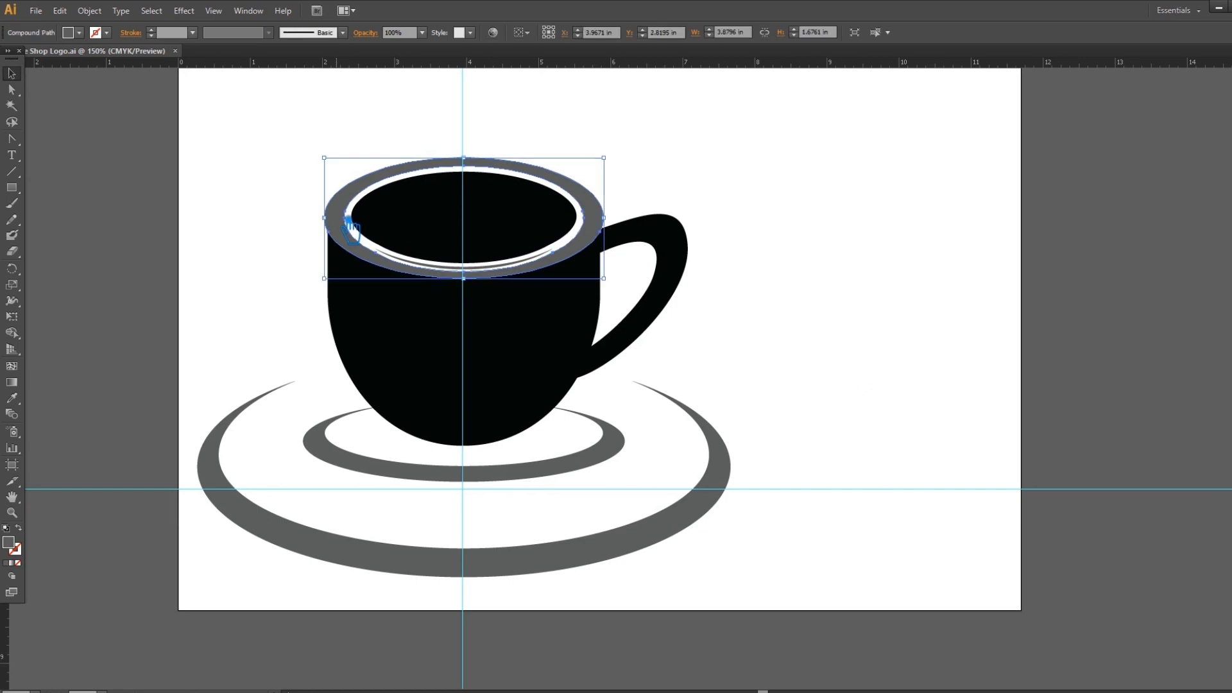
pyautogui.click(103, 13)
pyautogui.moveTo(168, 300)
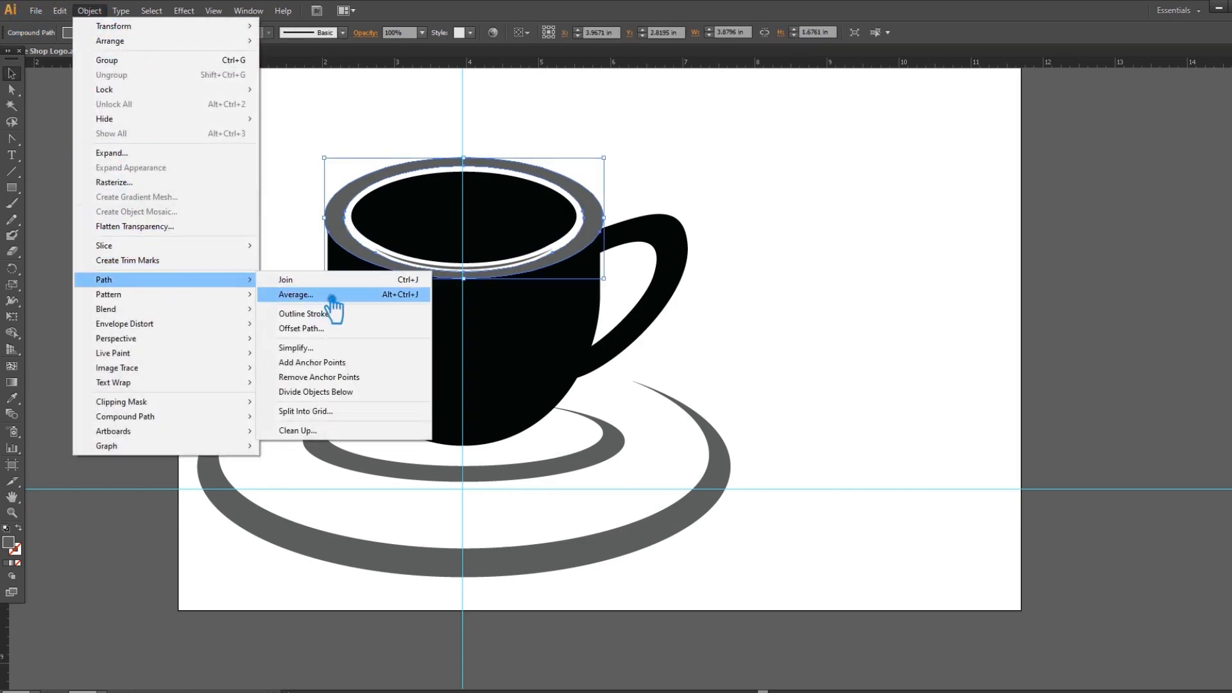
pyautogui.click(375, 329)
pyautogui.click(815, 308)
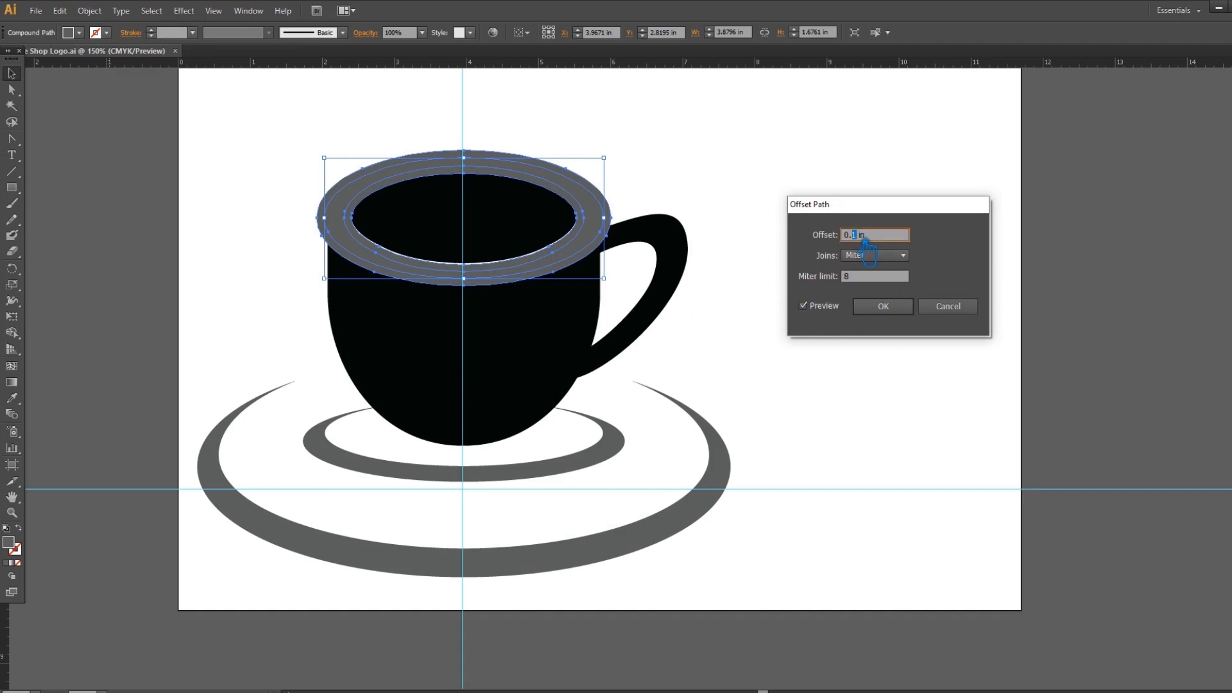
pyautogui.write('0.05')
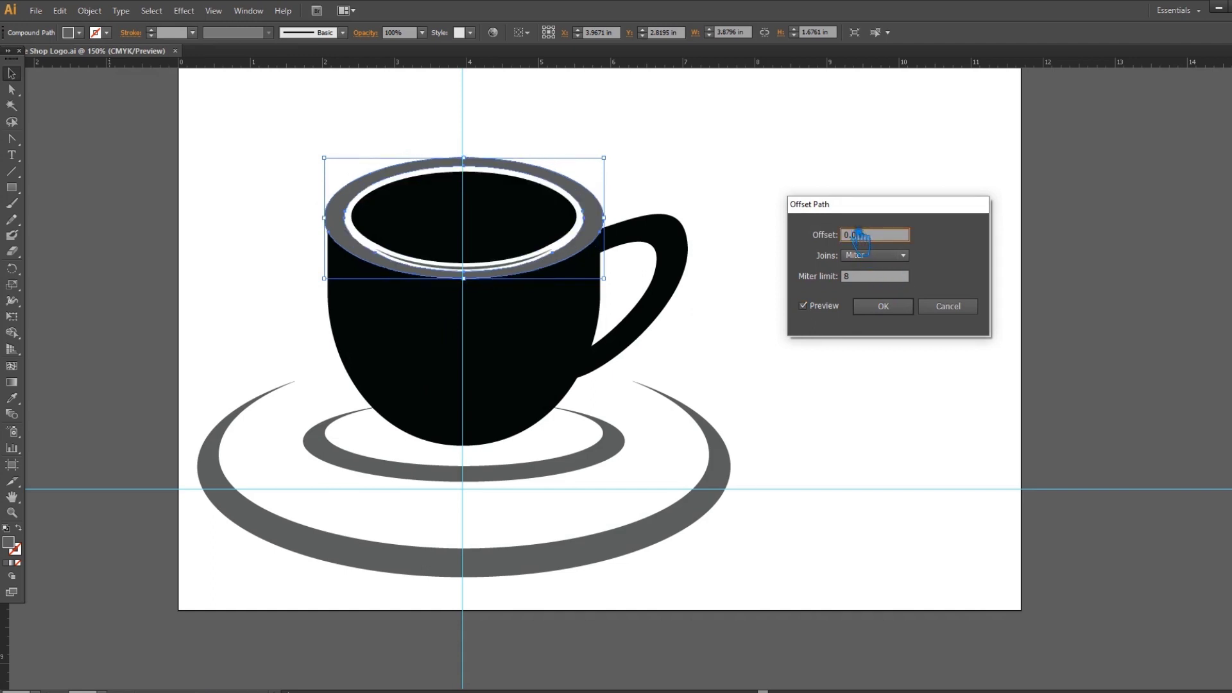
pyautogui.click(873, 280)
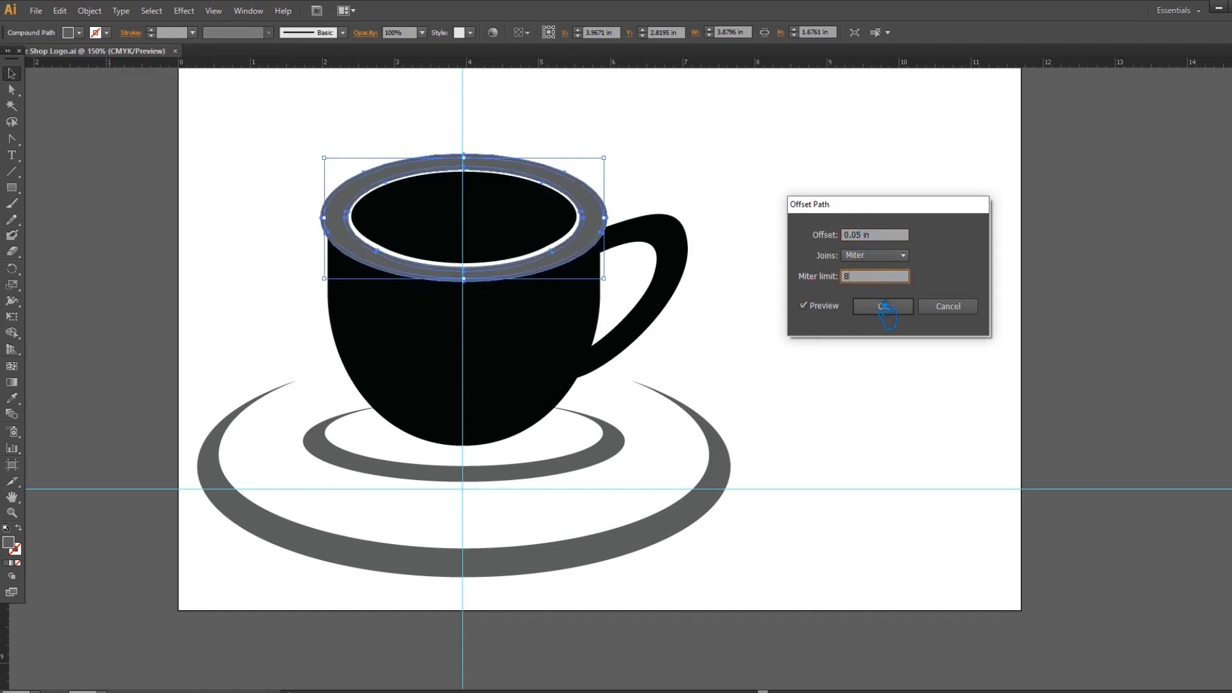
pyautogui.click(885, 307)
# - Divide the overlapping rim, offset ring, cup body and handle with the Pathfinder's Divide operation
pyautogui.moveTo(784, 319); pyautogui.dragTo(275, 154)
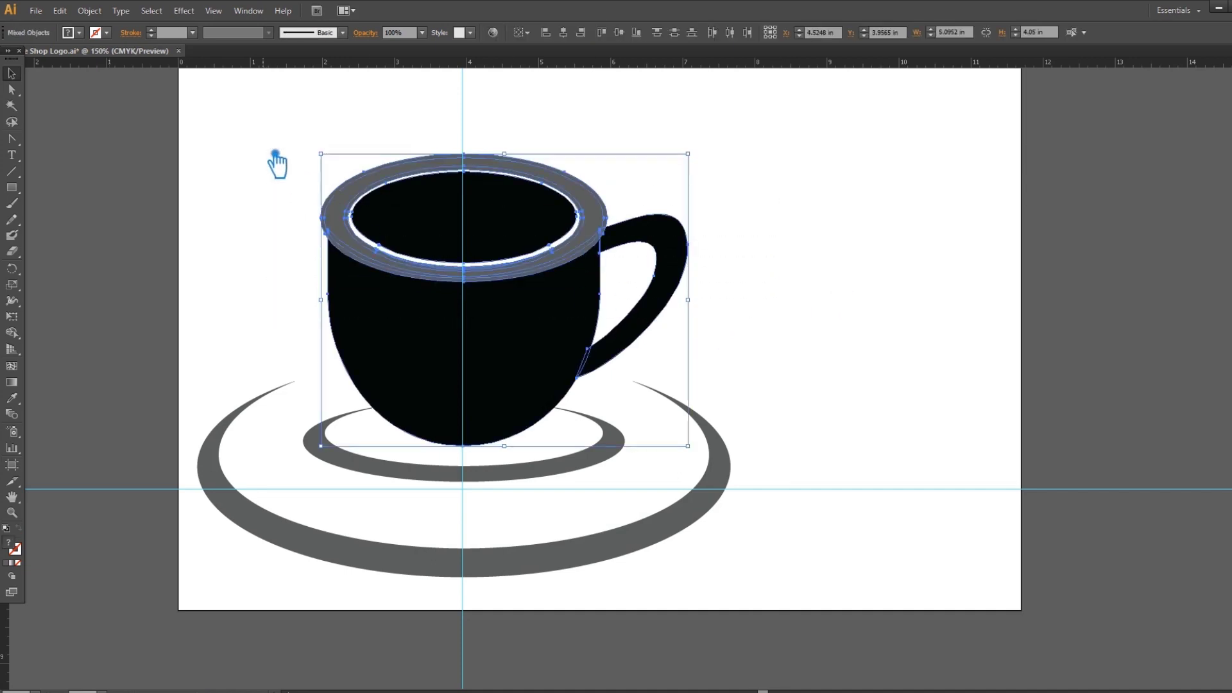
pyautogui.click(1230, 359)
pyautogui.click(1111, 388)
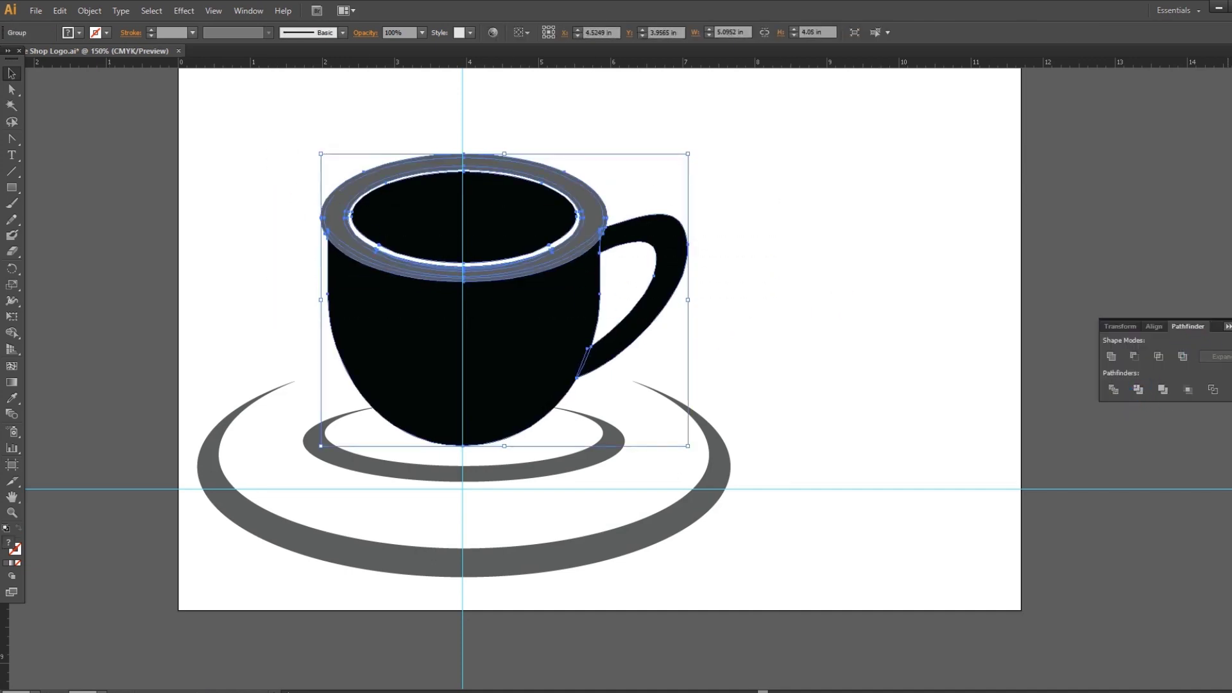
pyautogui.click(1229, 326)
pyautogui.click(915, 289)
# - Ungroup the divided cup artwork and delete the offset pieces around the rim, leaving a thin white gap above the body
pyautogui.rightClick(588, 228)
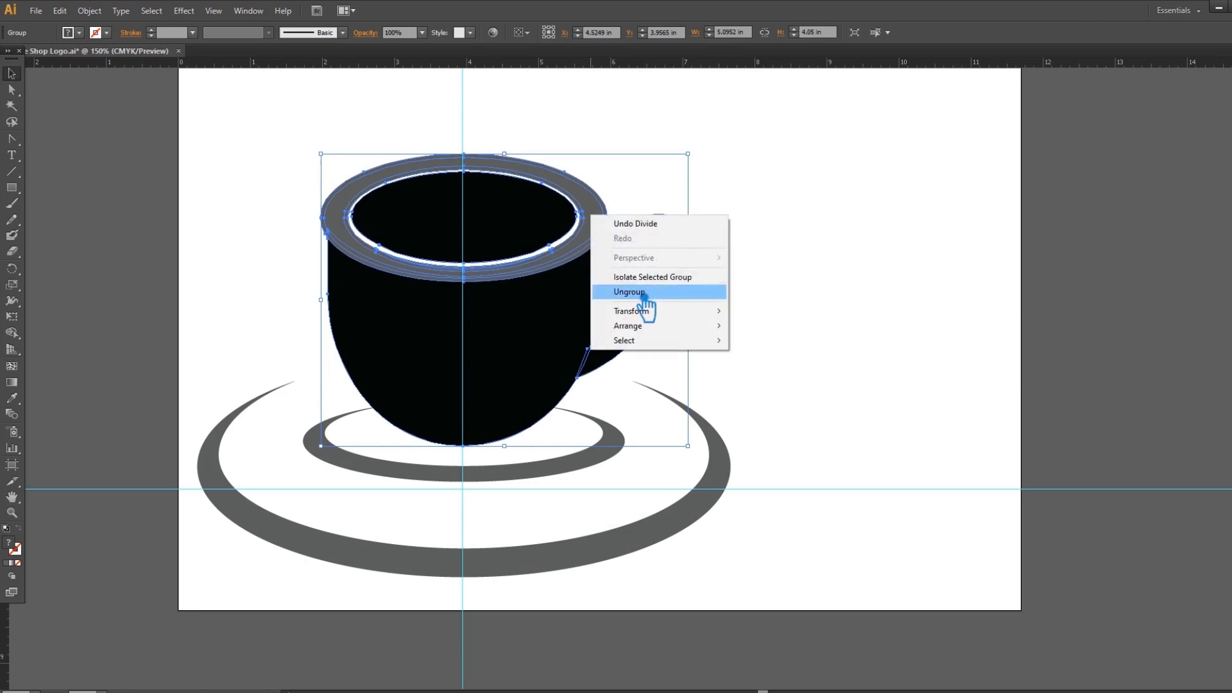
pyautogui.click(759, 258)
pyautogui.hotkey('ctrl', 's')
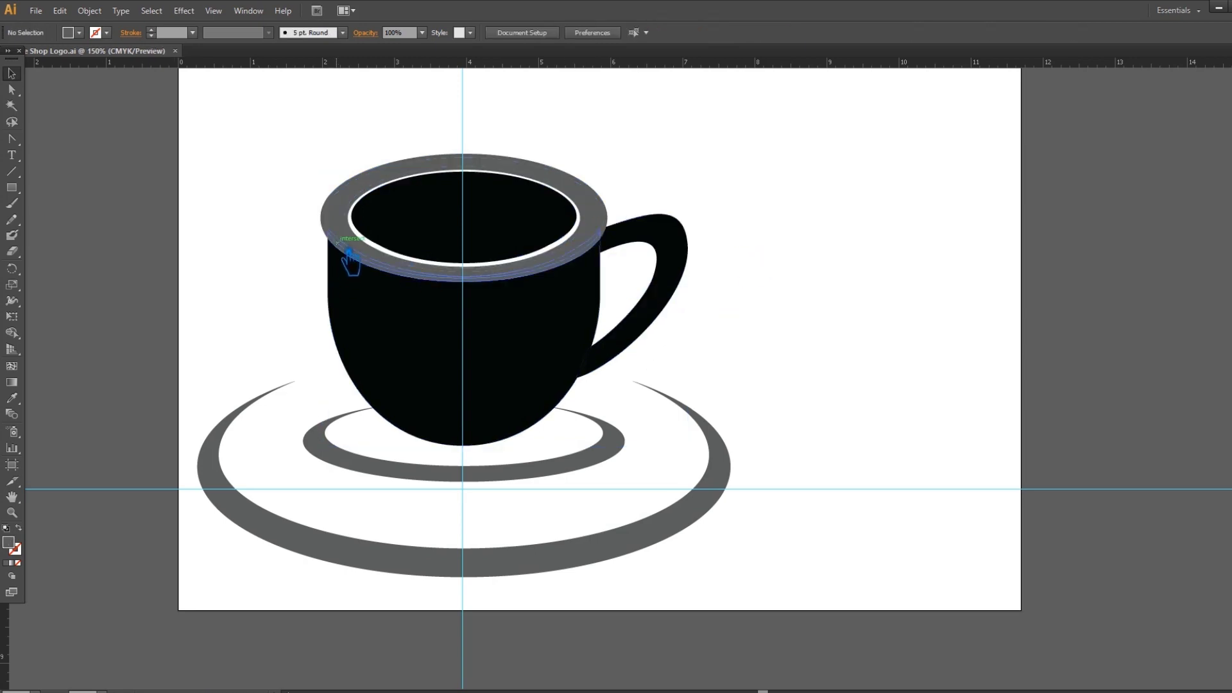
pyautogui.click(346, 262)
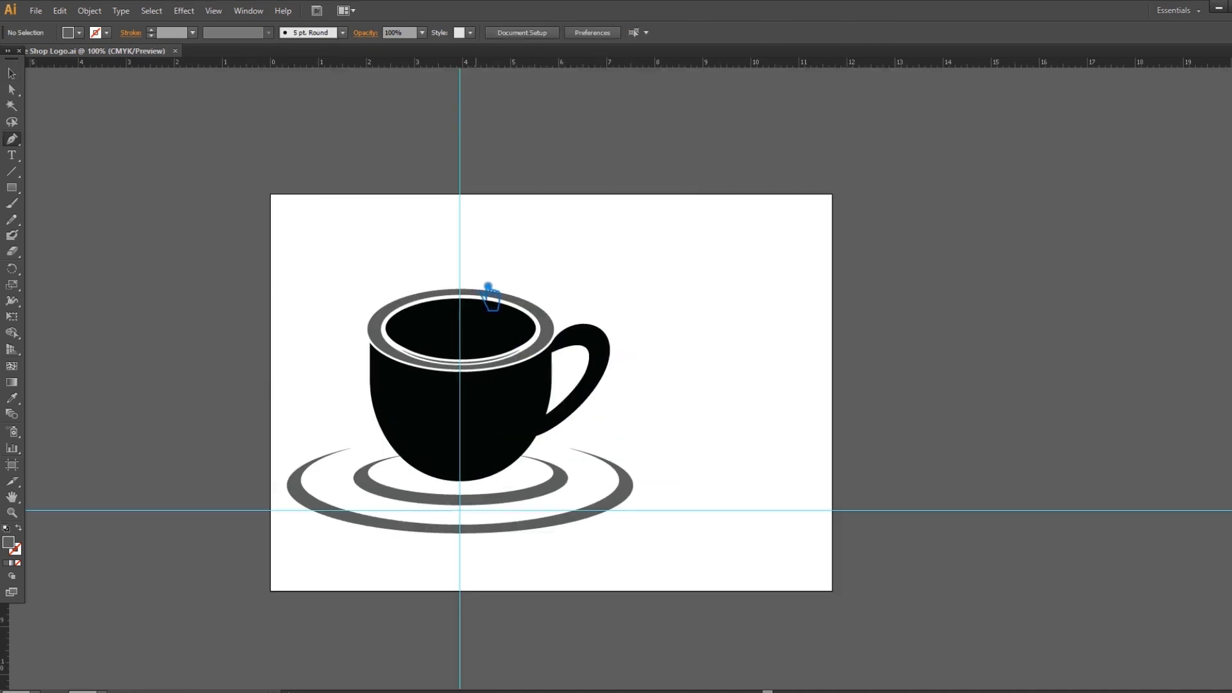
# - Draw a wavy steam line about 0.2 by 1.6 in above the cup with the Pen tool, with a grey stroke and no fill
pyautogui.click(488, 287)
pyautogui.click(479, 258)
pyautogui.click(479, 236)
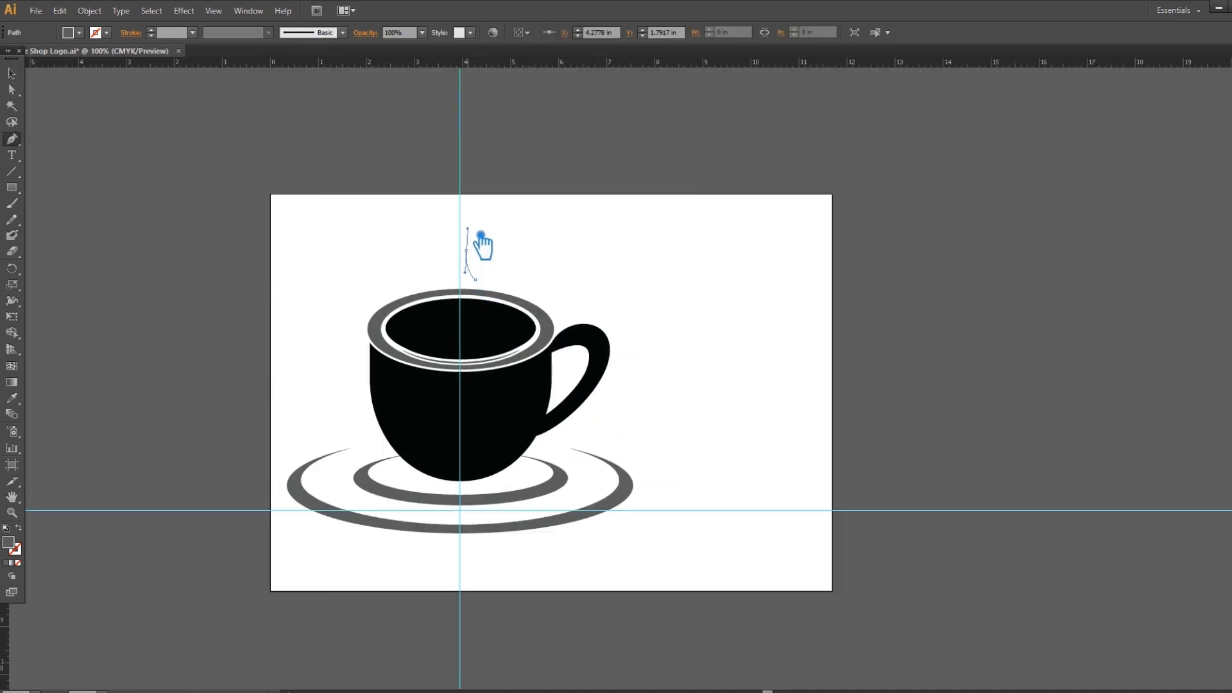
pyautogui.moveTo(480, 236); pyautogui.dragTo(467, 197)
pyautogui.press('a')
pyautogui.click(477, 256)
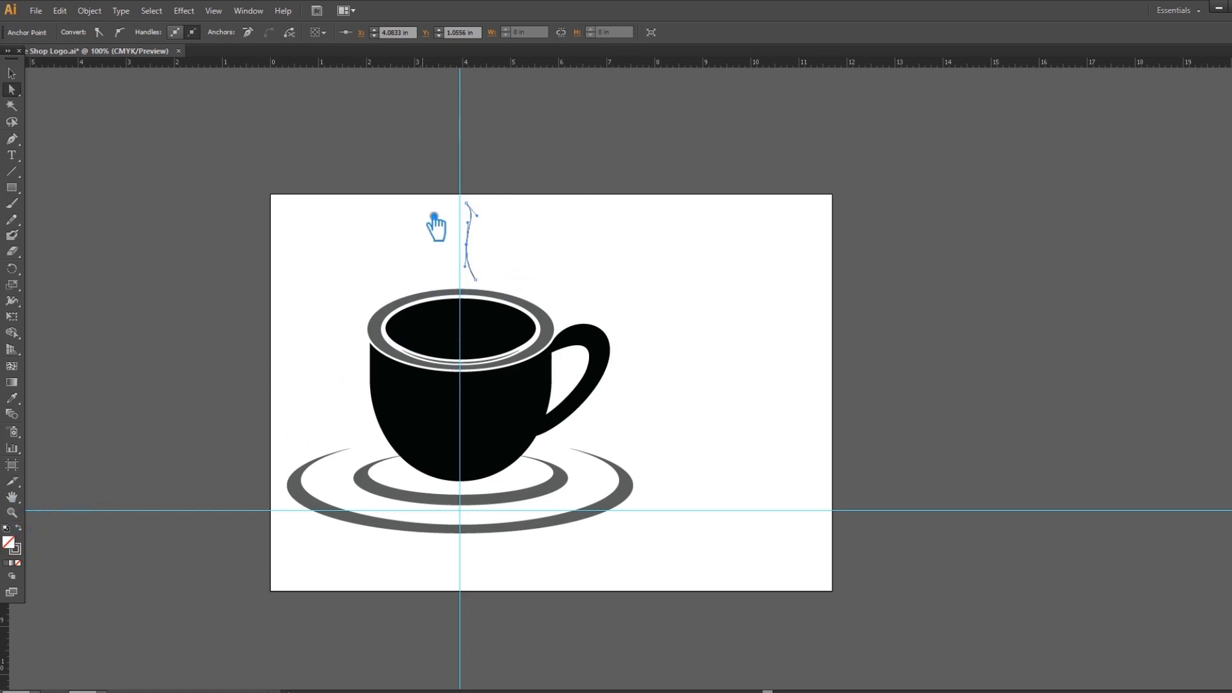
# - Set the steam line's stroke to 12 pt and apply the lens-shaped width profile that tapers both ends
pyautogui.click(12, 73)
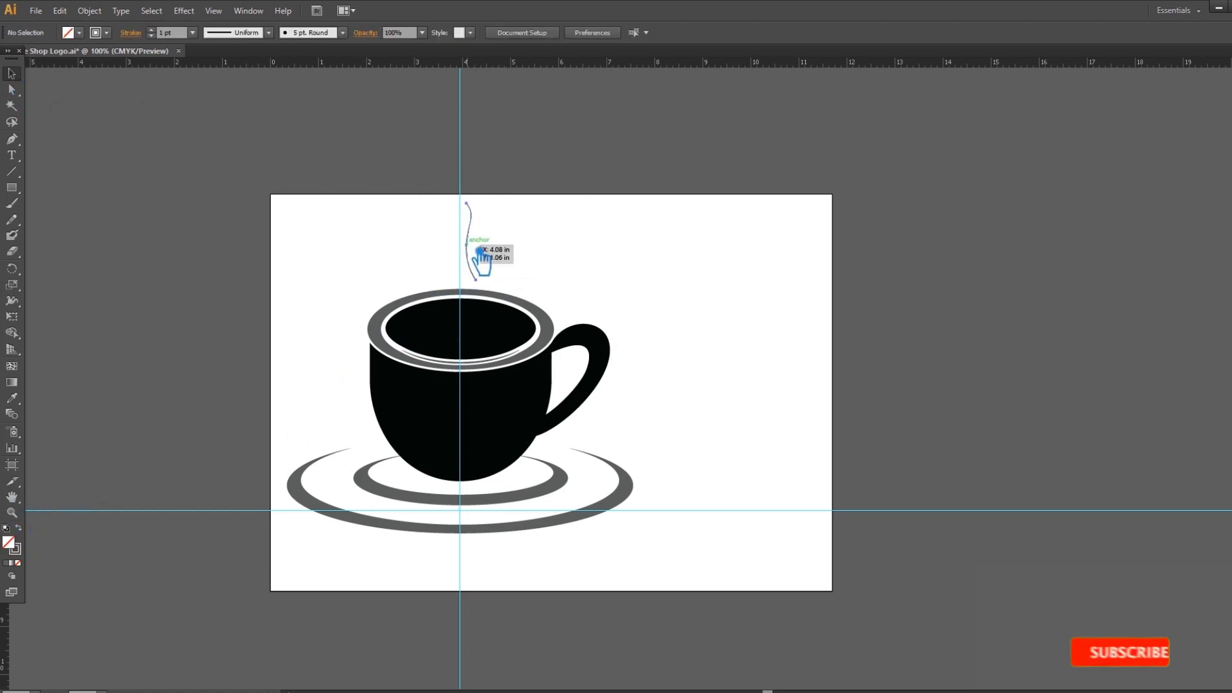
pyautogui.press('Up')
pyautogui.press('Up')
pyautogui.press('Up')
pyautogui.press('Up')
pyautogui.press('Up')
pyautogui.press('Up')
pyautogui.press('Up')
pyautogui.press('Up')
pyautogui.press('Up')
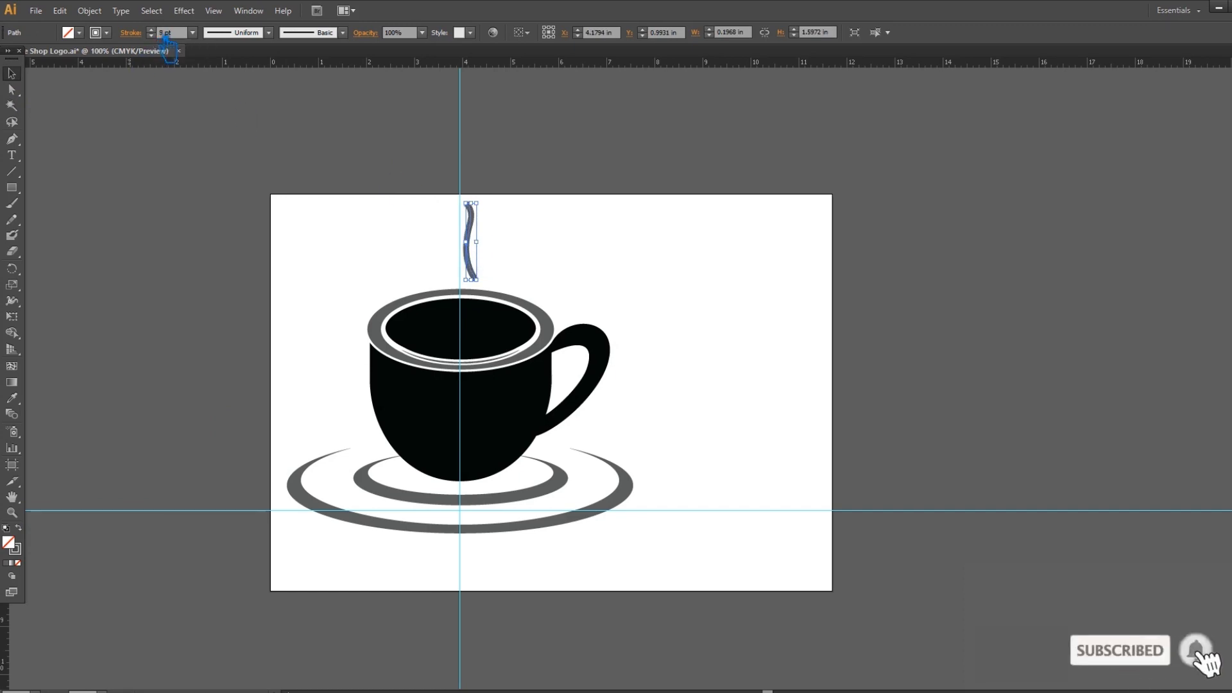
pyautogui.click(268, 32)
pyautogui.click(244, 89)
pyautogui.click(591, 231)
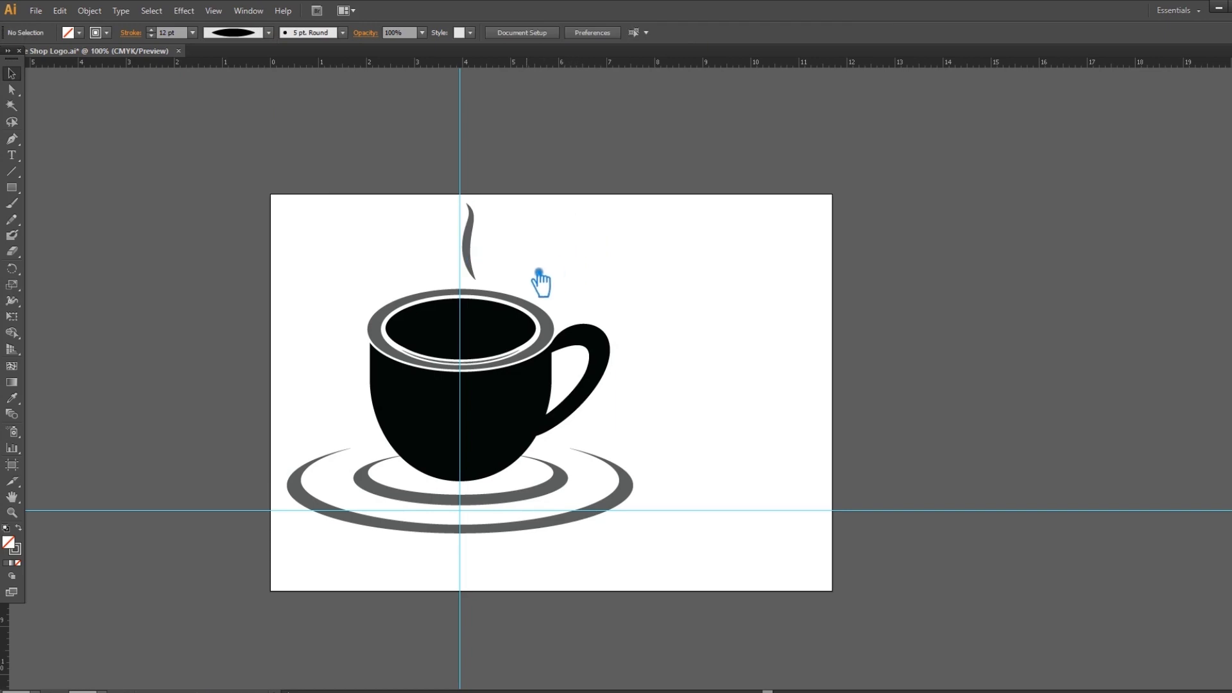
# - Reshape the steam line into a stronger S-curve by adjusting the direction handles of its middle anchor point
pyautogui.hotkey('ctrl', '+')
pyautogui.hotkey('ctrl', '+')
pyautogui.moveTo(613, 223); pyautogui.dragTo(813, 430)
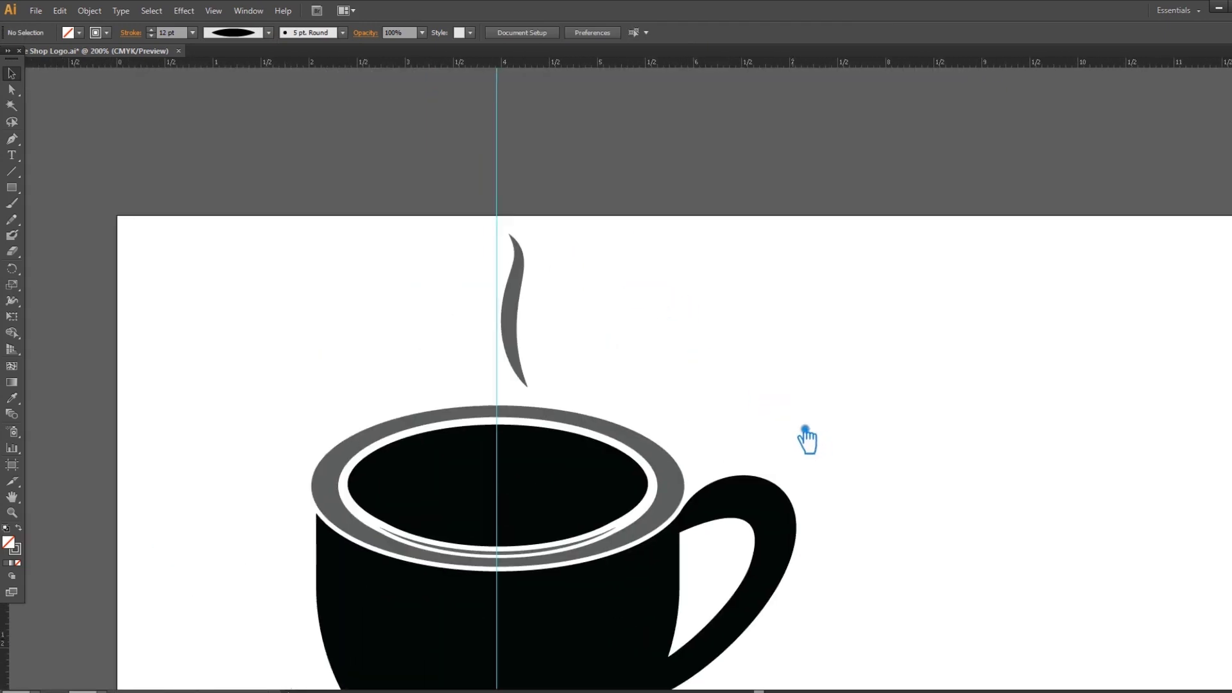
pyautogui.click(521, 340)
pyautogui.press('a')
pyautogui.moveTo(524, 323); pyautogui.dragTo(519, 379)
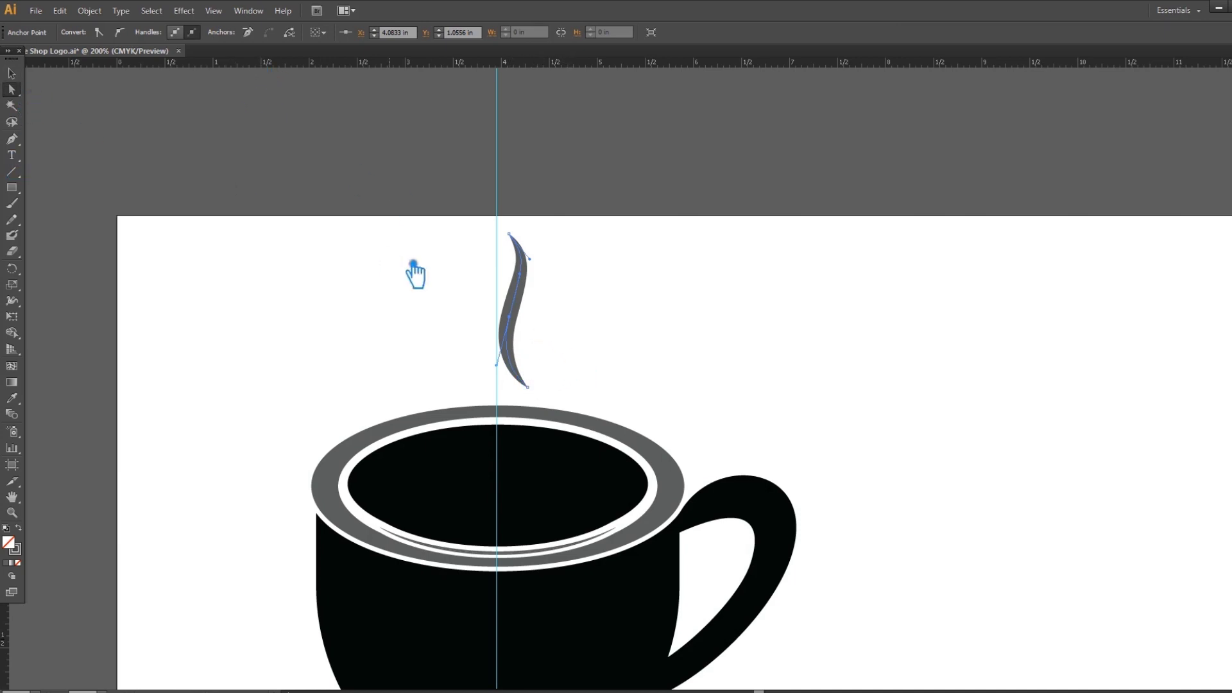
# - Bend the steam line's S-curve further by pulling out the upper direction handle of its middle anchor point
pyautogui.moveTo(520, 274); pyautogui.dragTo(527, 277)
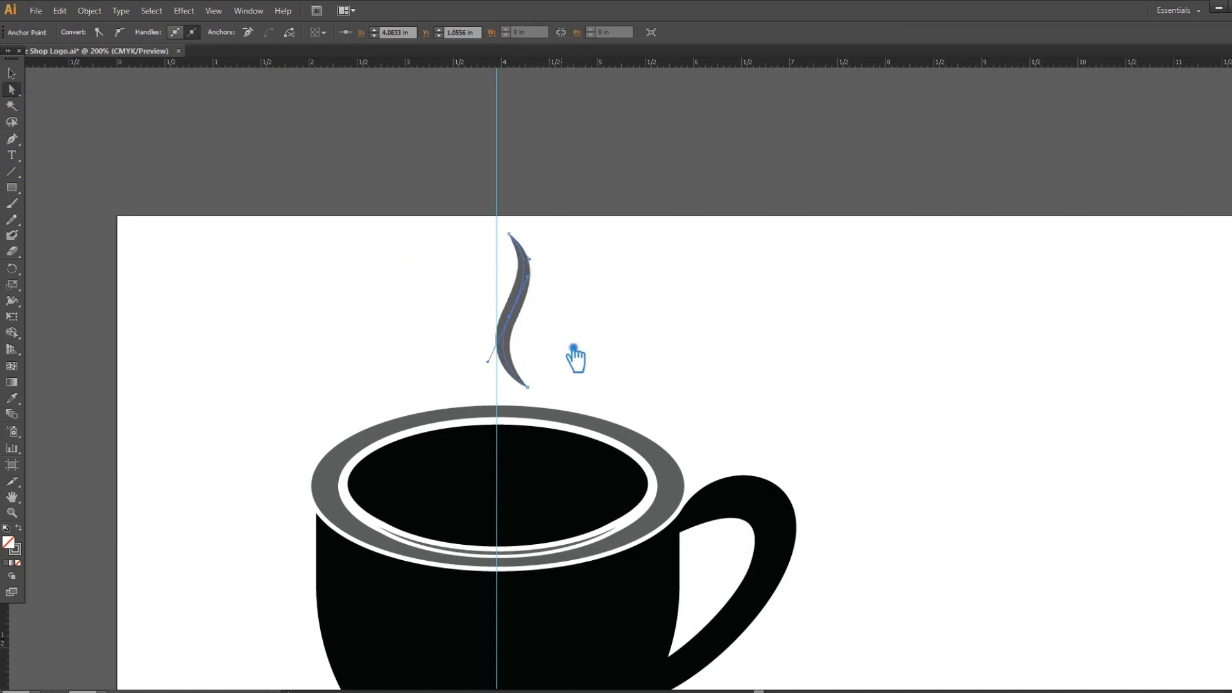
pyautogui.click(567, 343)
# - Set the steam line's stroke to 18 pt and move it about 0.13 in right and down, closer to the cup rim
pyautogui.click(539, 290)
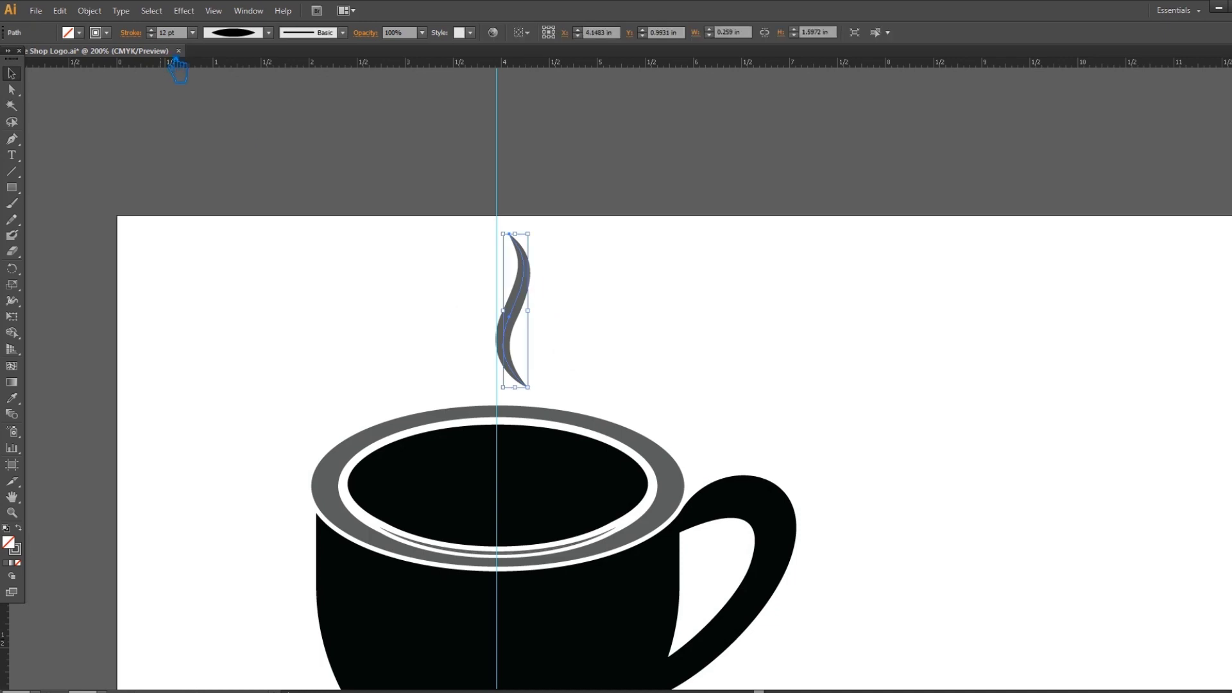
pyautogui.click(192, 32)
pyautogui.click(224, 282)
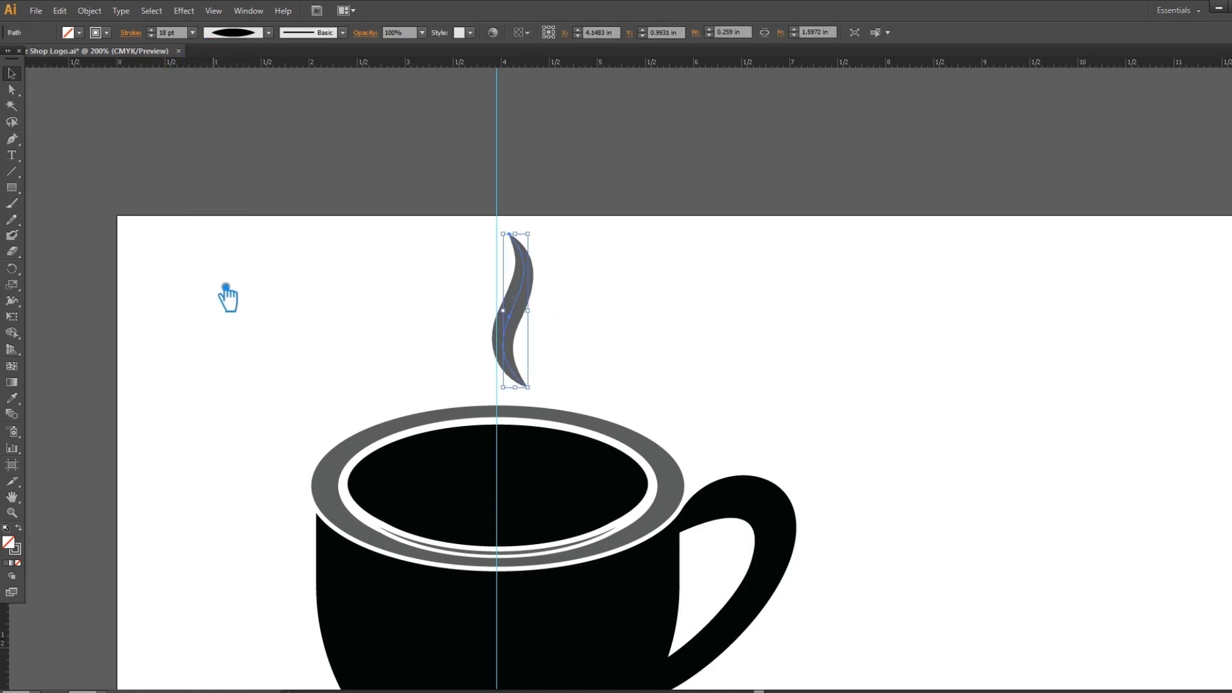
pyautogui.click(727, 385)
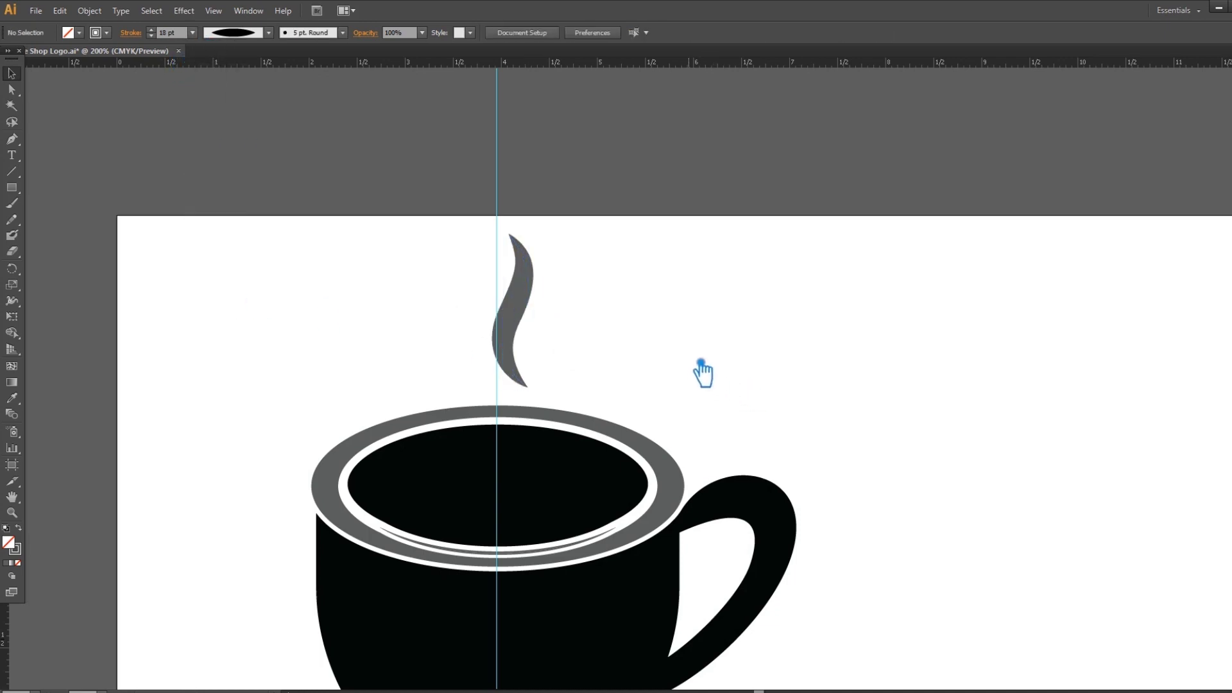
pyautogui.moveTo(525, 331); pyautogui.dragTo(537, 343)
pyautogui.click(610, 359)
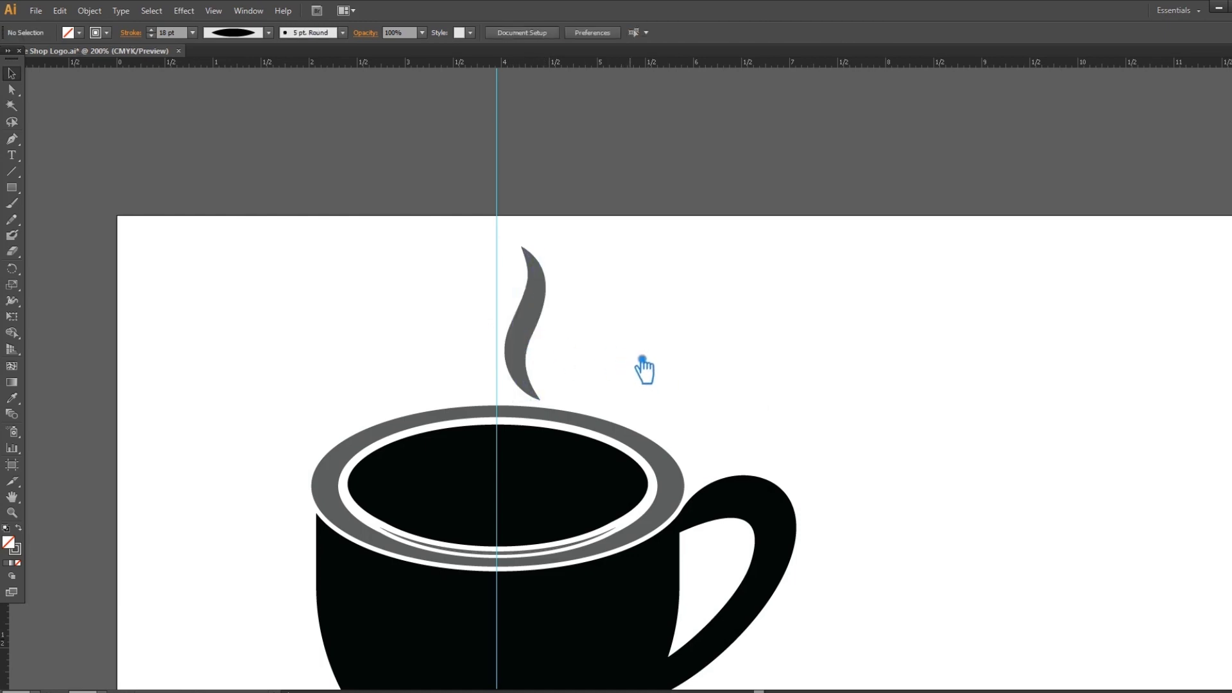
# - Paste a copy of the steam line directly in front and try reflecting it about the vertical axis
pyautogui.click(541, 330)
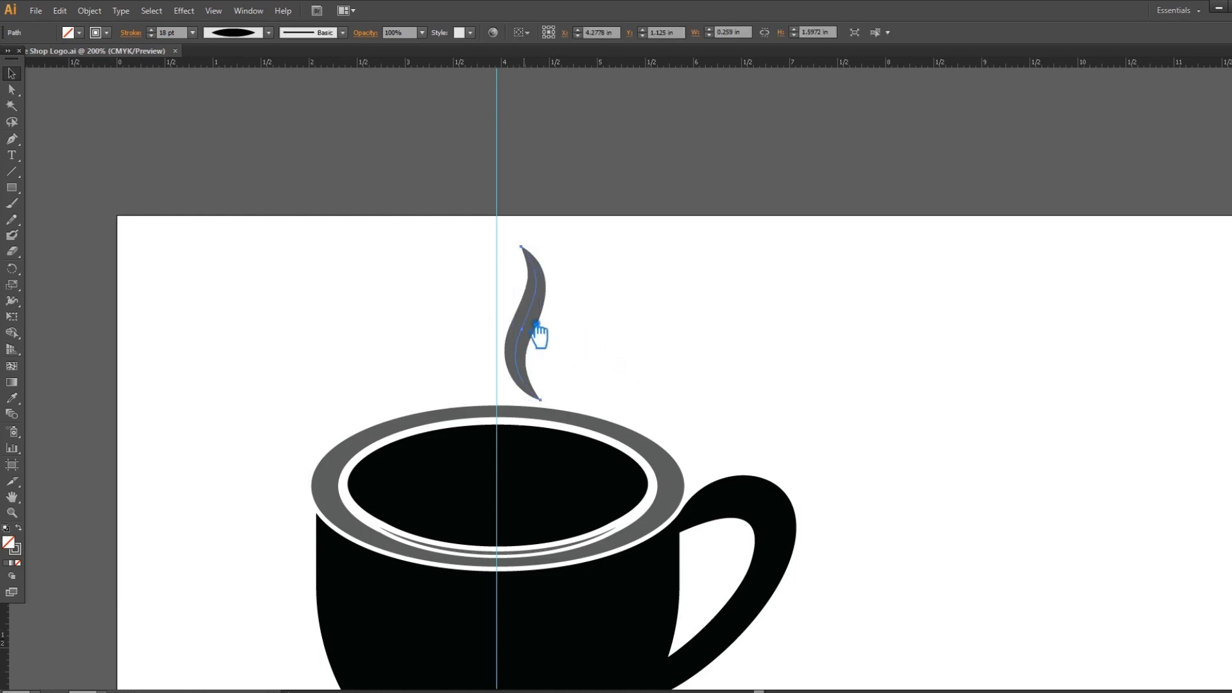
pyautogui.hotkey('ctrl', 'f')
pyautogui.rightClick(532, 315)
pyautogui.moveTo(600, 486)
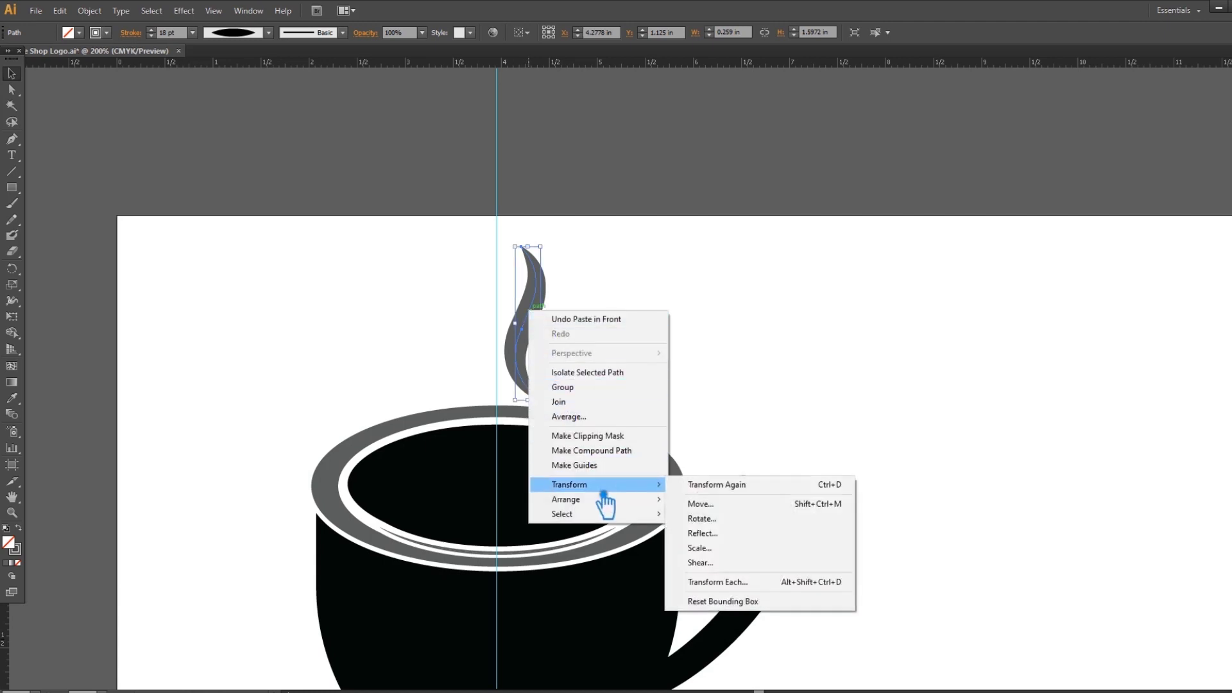
pyautogui.click(727, 533)
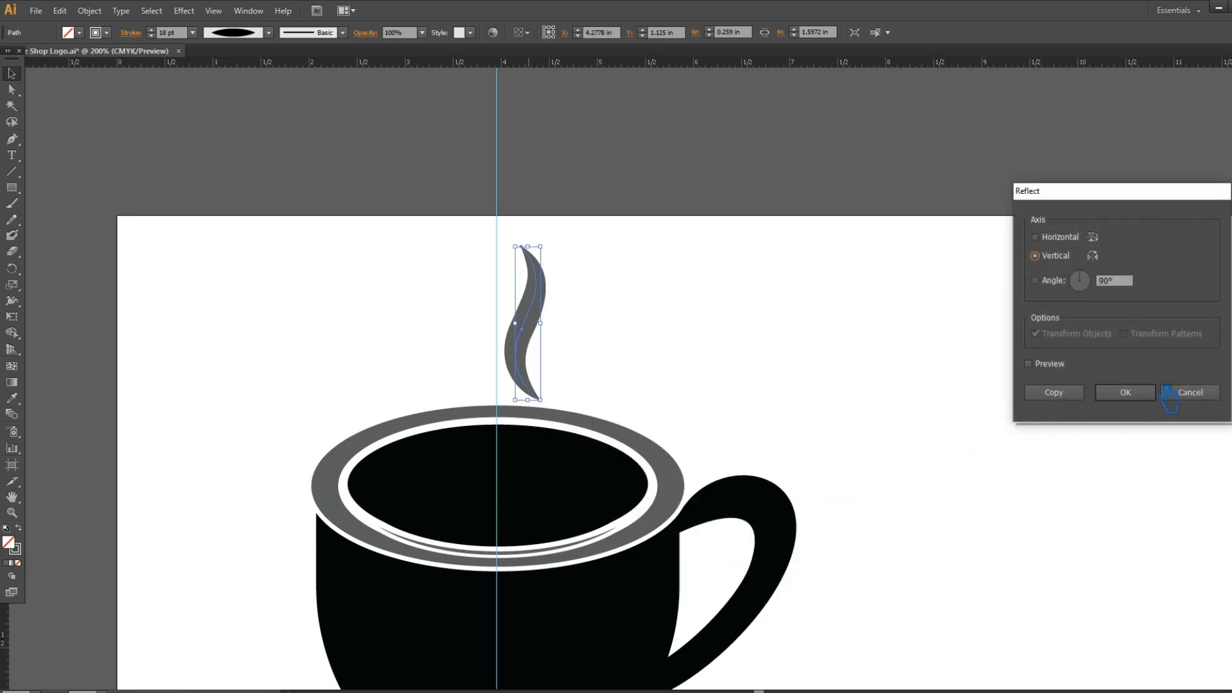
pyautogui.click(1202, 397)
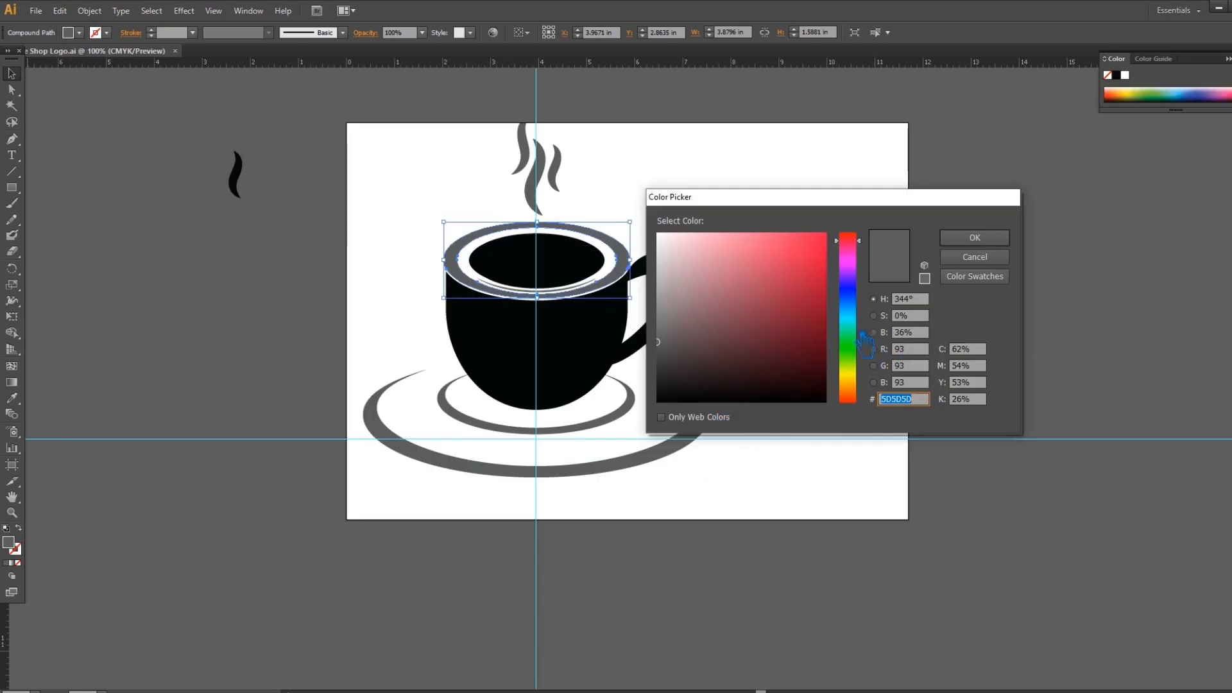
# - Change the cup rim's grey fill to a medium brown with an orange hue
pyautogui.click(856, 379)
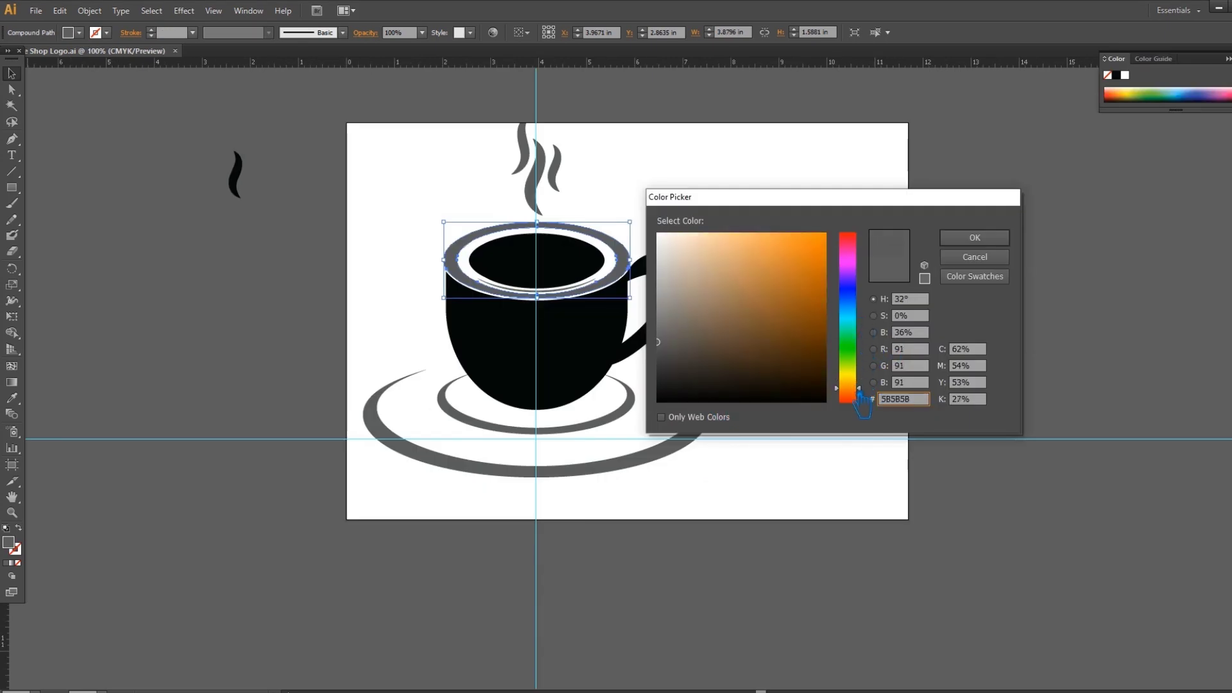
pyautogui.moveTo(794, 360)
pyautogui.mouseDown()
pyautogui.moveTo(751, 303)
pyautogui.moveTo(749, 326)
pyautogui.mouseUp()
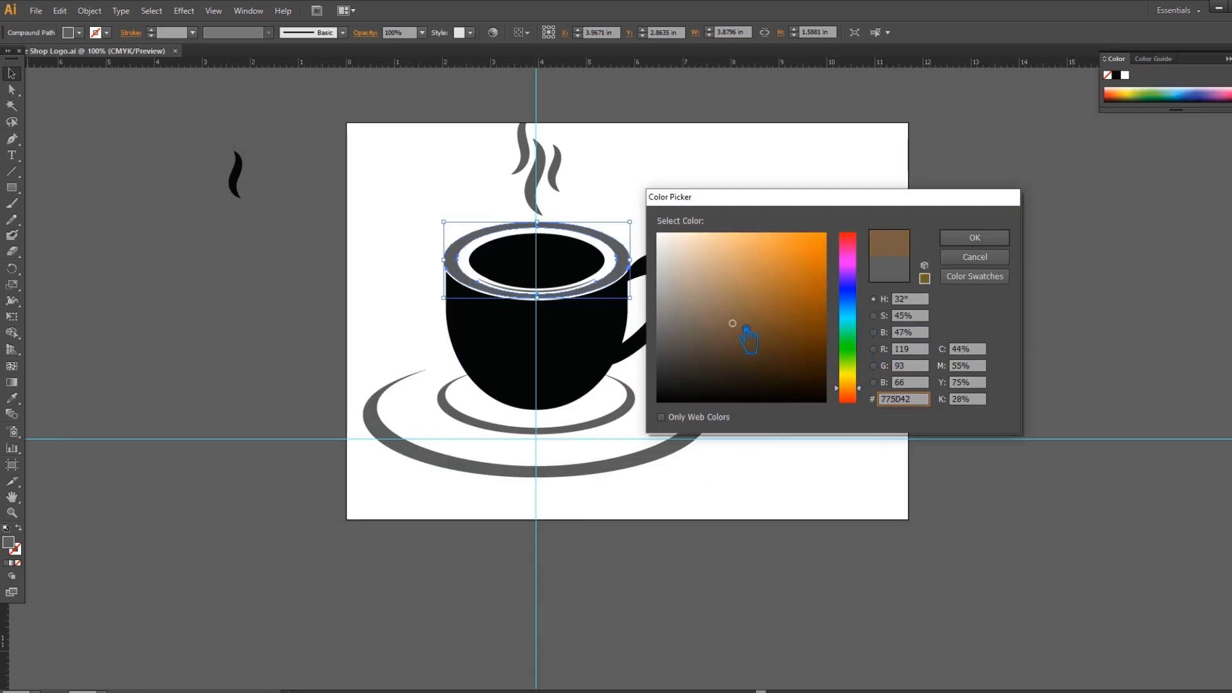
pyautogui.click(975, 237)
pyautogui.click(831, 281)
# - Fill the cup's black inner ellipse with the rim's brown using the Eyedropper, and try other brown shades in the colour picker
pyautogui.click(575, 266)
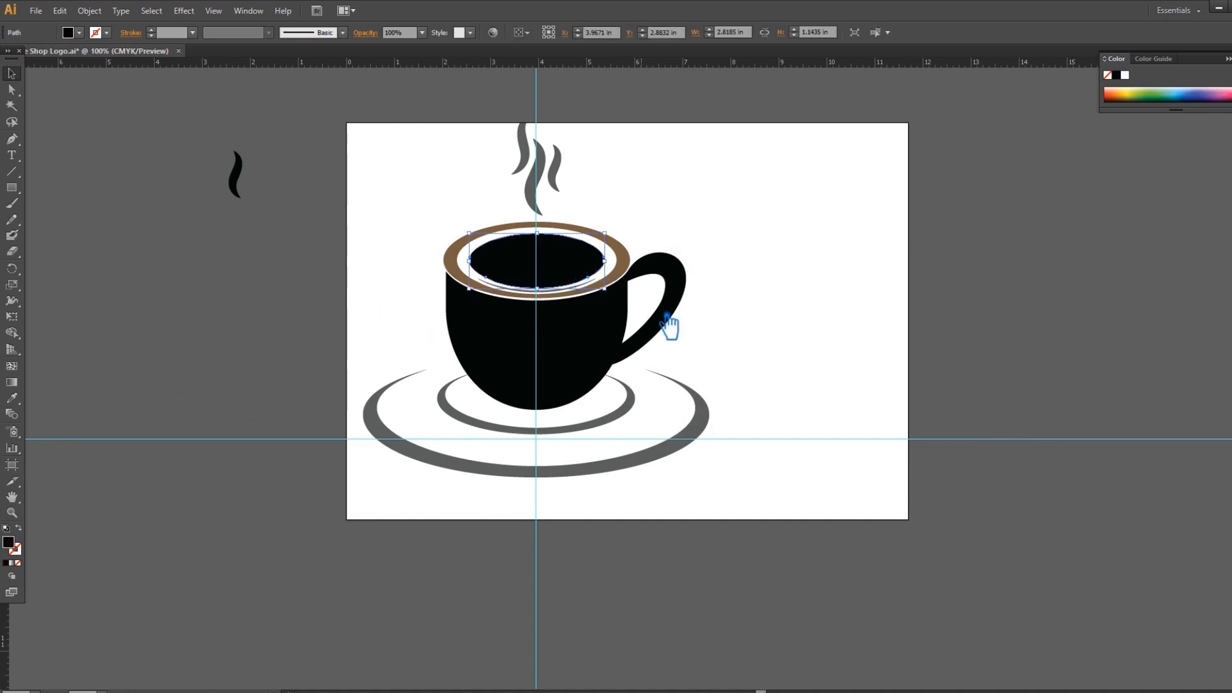
pyautogui.click(756, 280)
pyautogui.click(562, 279)
pyautogui.press('i')
pyautogui.click(626, 264)
pyautogui.doubleClick(10, 544)
pyautogui.click(735, 346)
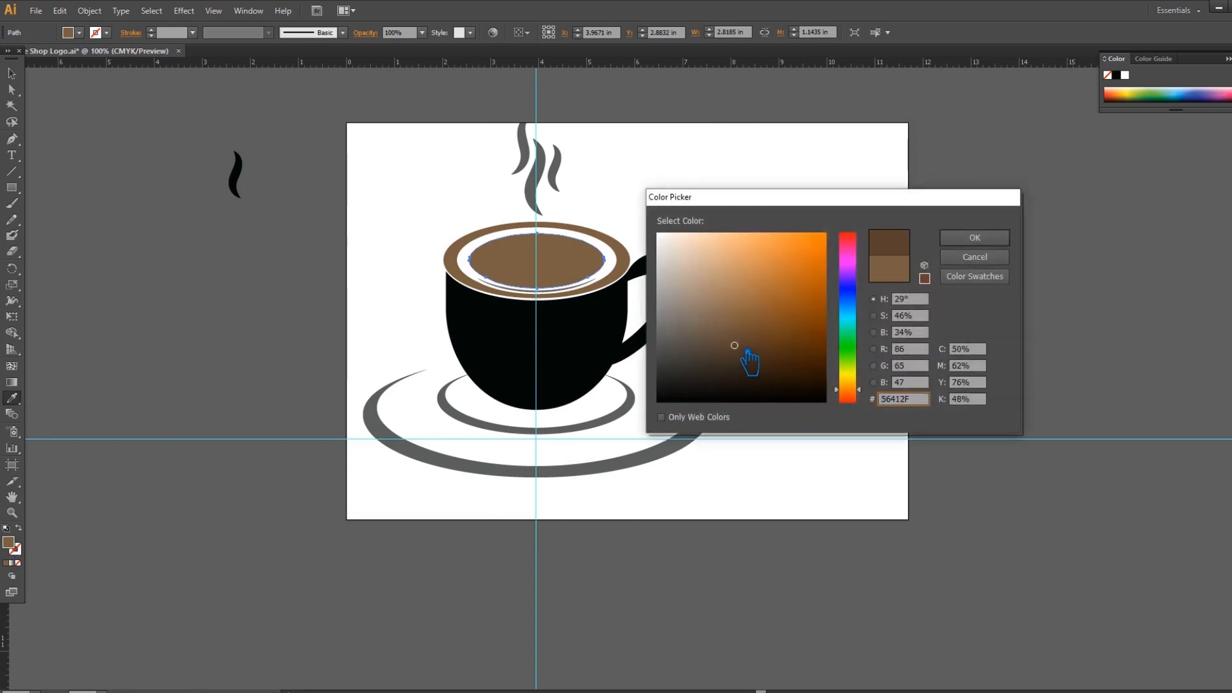
pyautogui.click(754, 335)
pyautogui.click(974, 238)
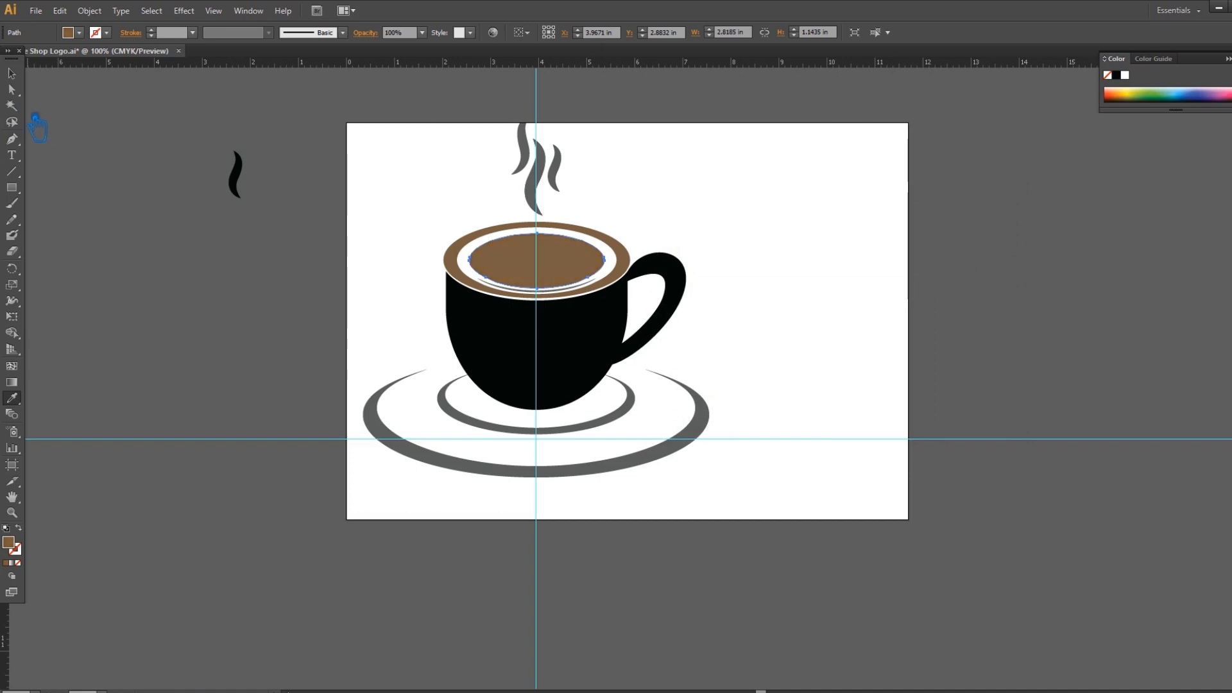
# - Refill the cup rim with a dark brown of RGB 76, 58, 42 and select the cup body
pyautogui.click(12, 73)
pyautogui.click(629, 265)
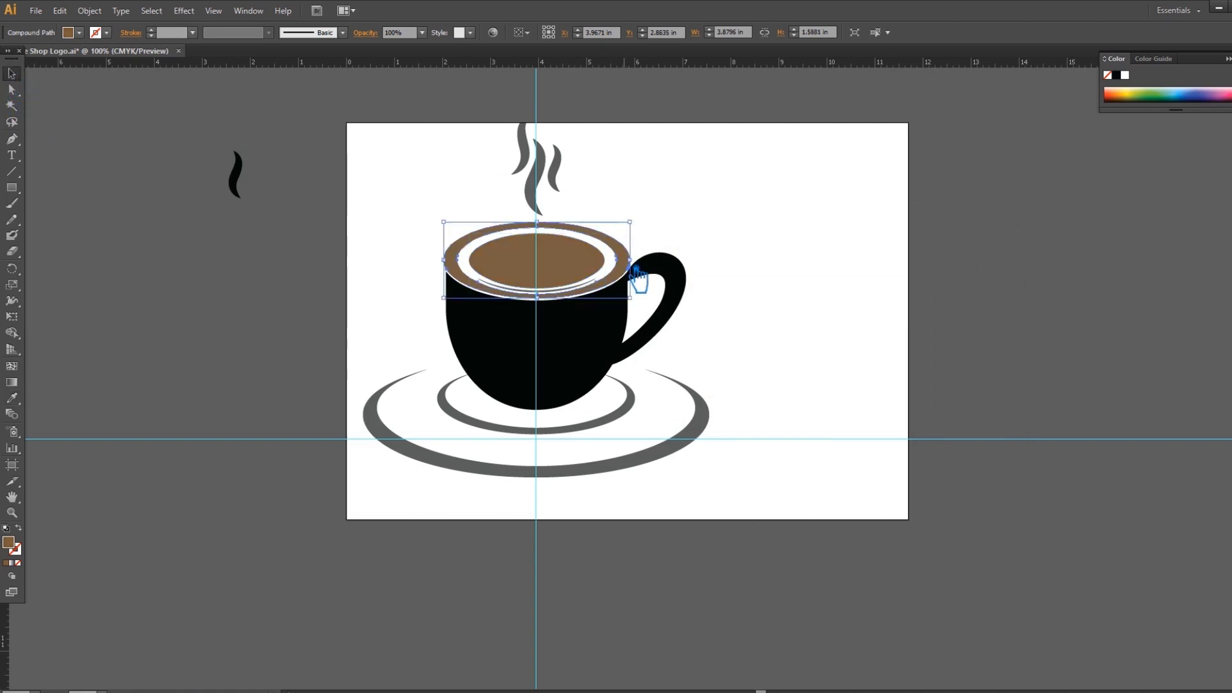
pyautogui.doubleClick(19, 546)
pyautogui.click(735, 355)
pyautogui.click(974, 238)
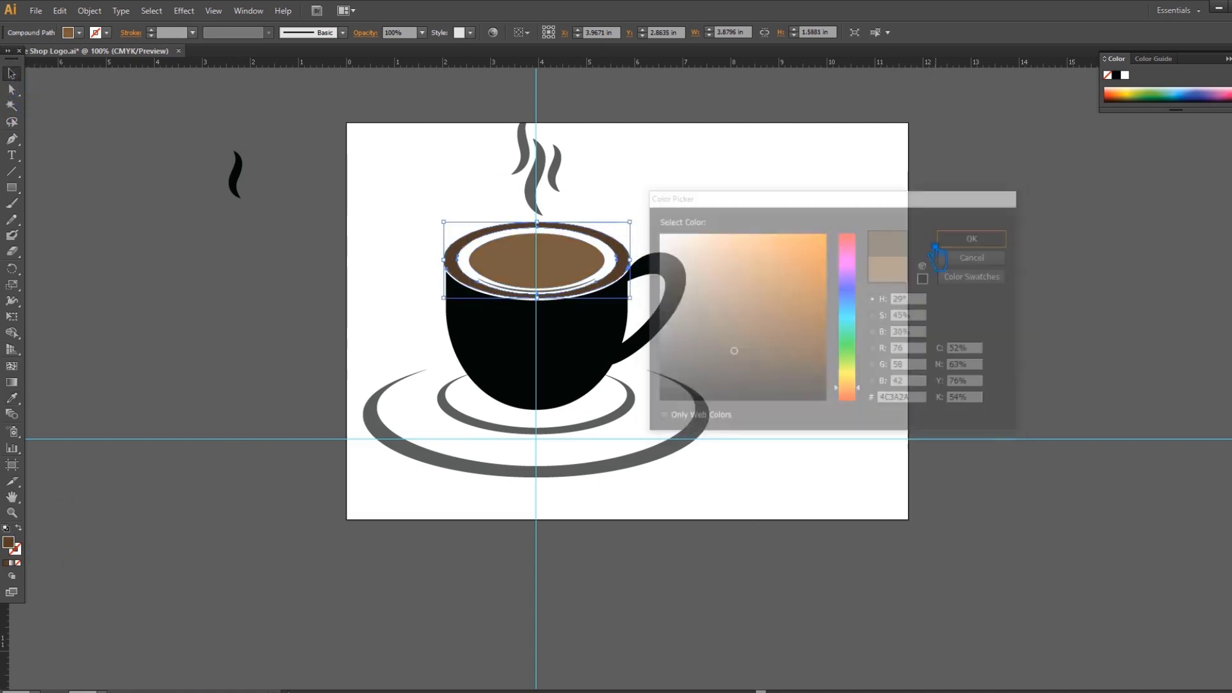
pyautogui.click(877, 257)
pyautogui.click(539, 382)
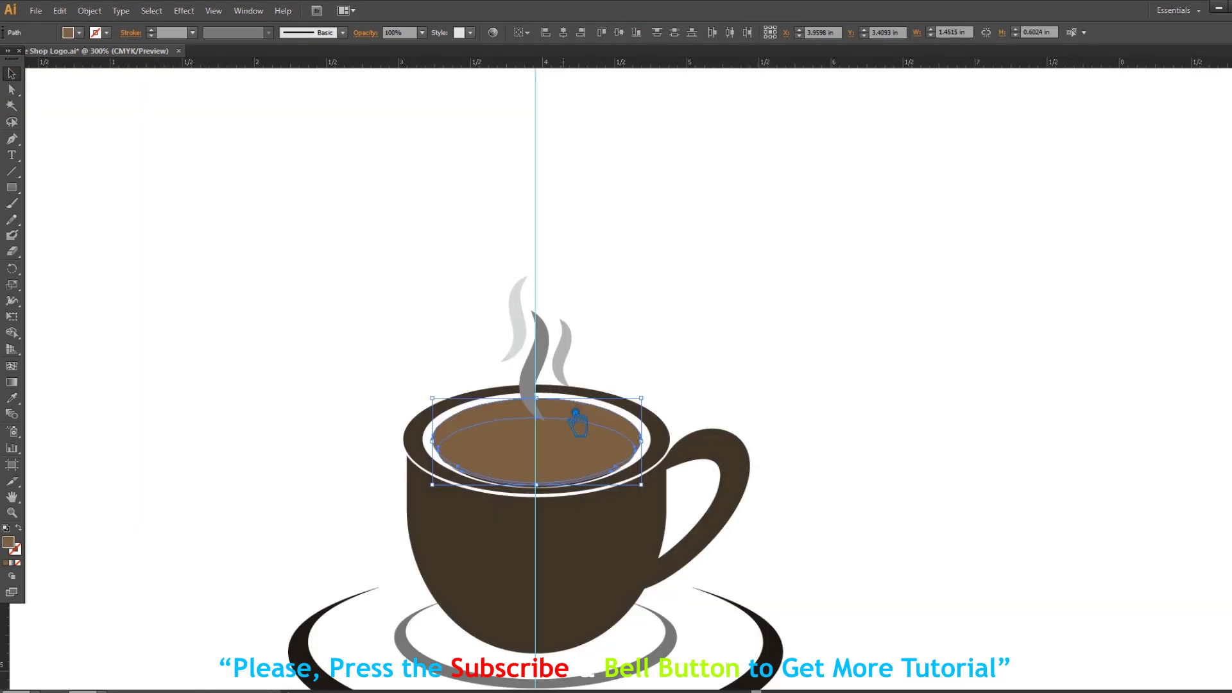
# - Divide the overlapping coffee ellipses, ungroup the result and delete the upper crescent to lower the coffee surface
pyautogui.click(1231, 362)
pyautogui.click(1114, 390)
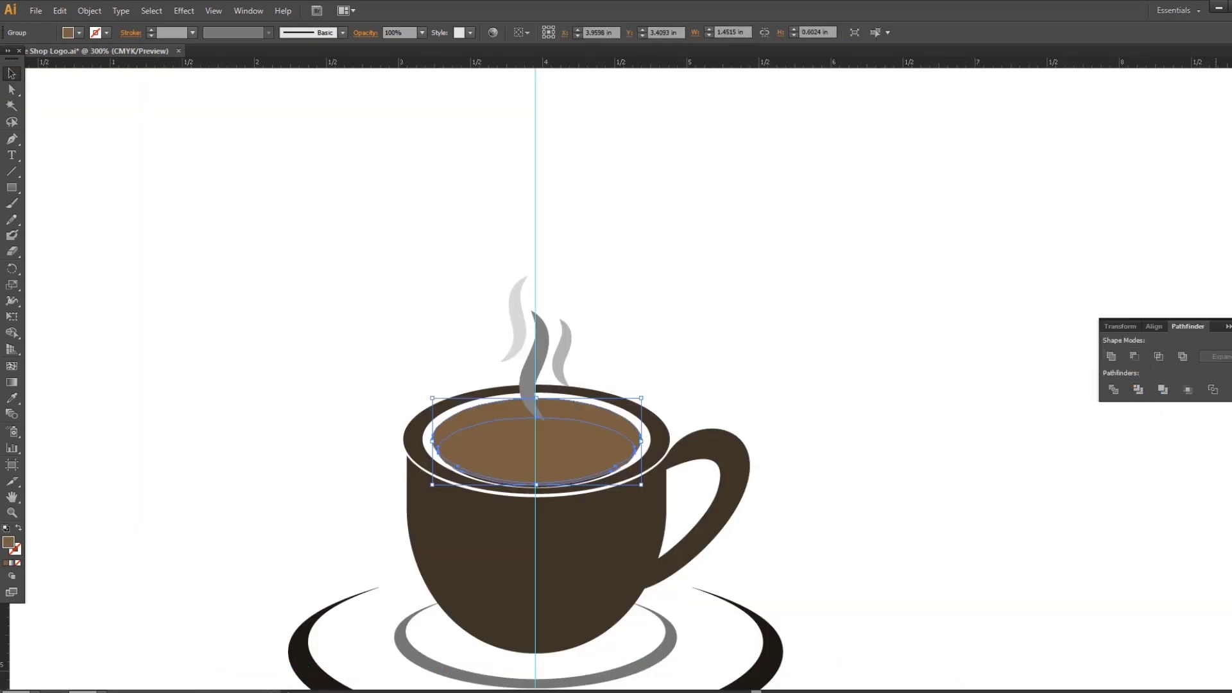
pyautogui.rightClick(591, 422)
pyautogui.click(628, 497)
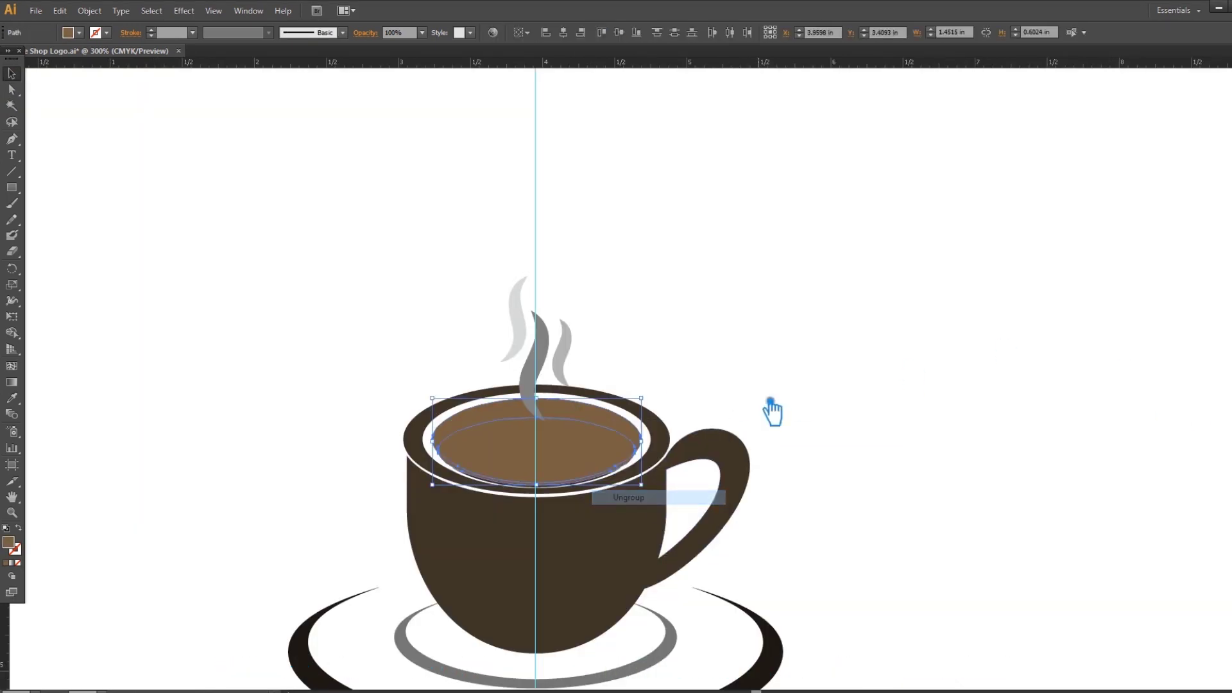
pyautogui.click(601, 424)
pyautogui.press('Delete')
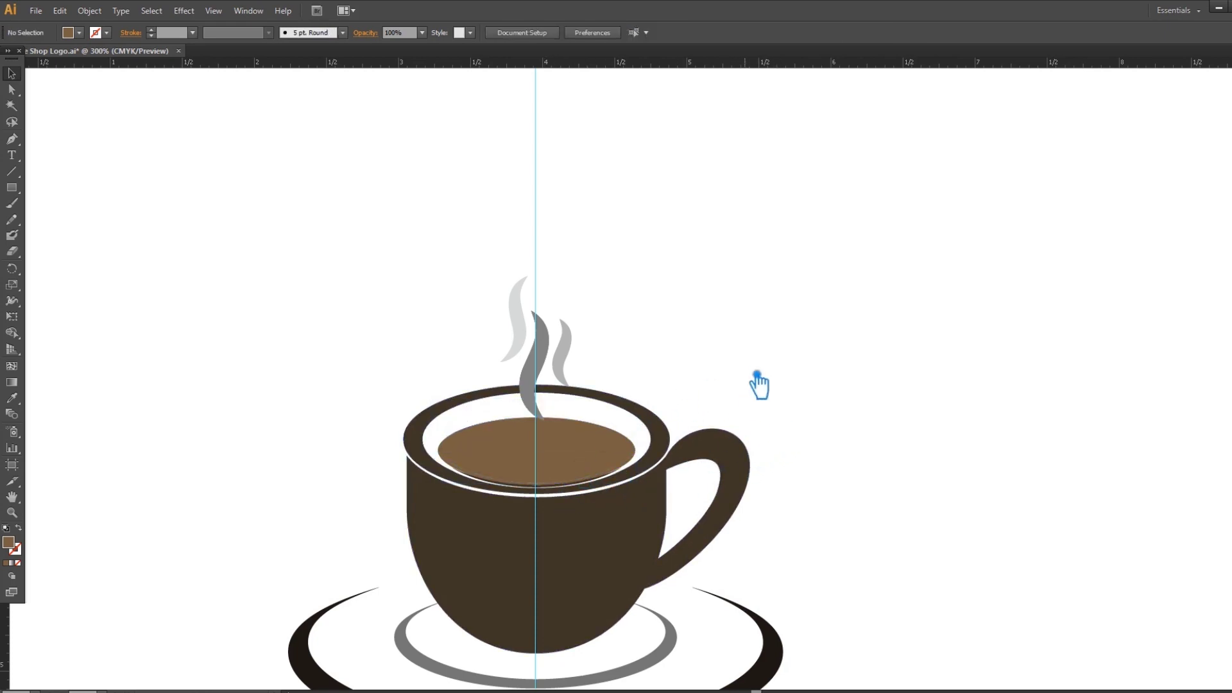
# - Try deleting the leftover slivers along the coffee's lower edge
pyautogui.hotkey('ctrl', '+')
pyautogui.hotkey('ctrl', '+')
pyautogui.click(632, 564)
pyautogui.press('Delete')
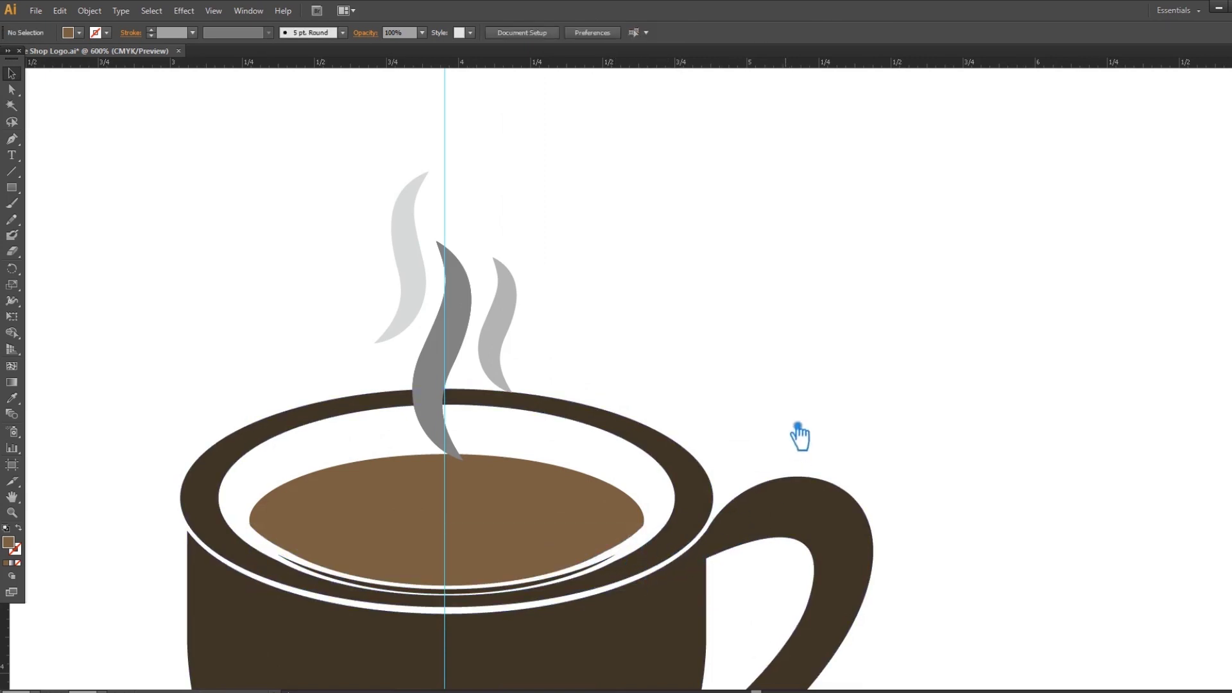
pyautogui.hotkey('ctrl', 'z')
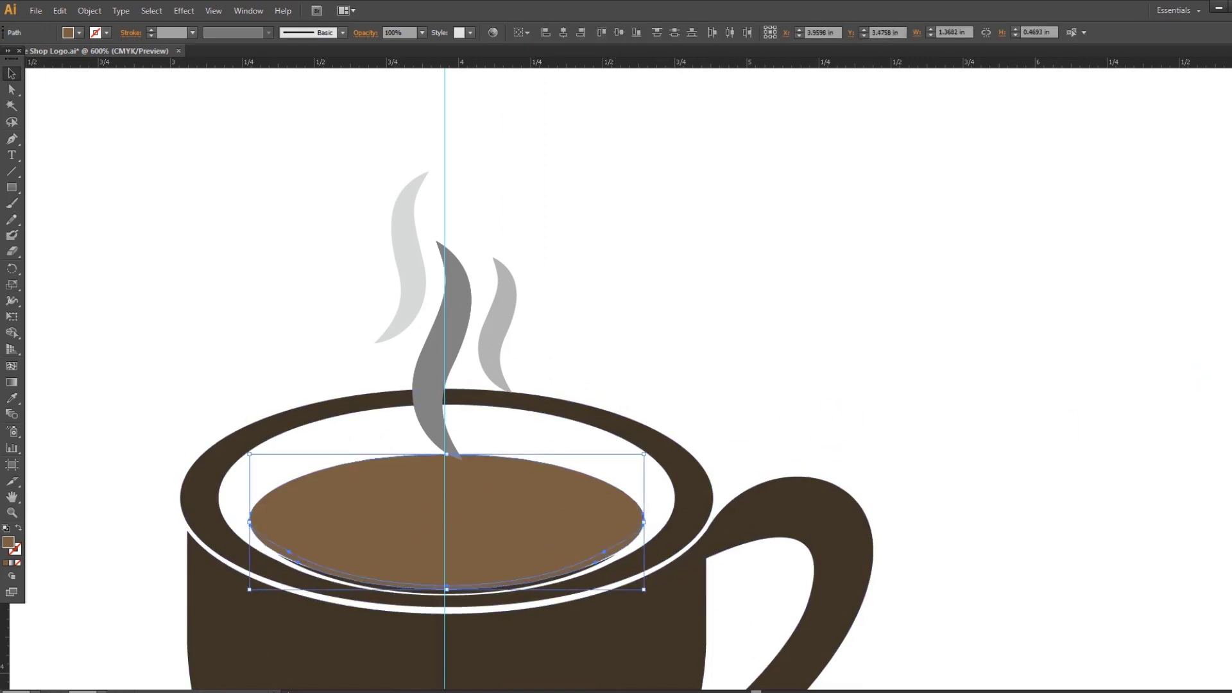
# - Unite the coffee pieces into one ellipse and nudge it up slightly to leave a white gap at its lower edge
pyautogui.click(1231, 368)
pyautogui.click(1112, 356)
pyautogui.click(1228, 326)
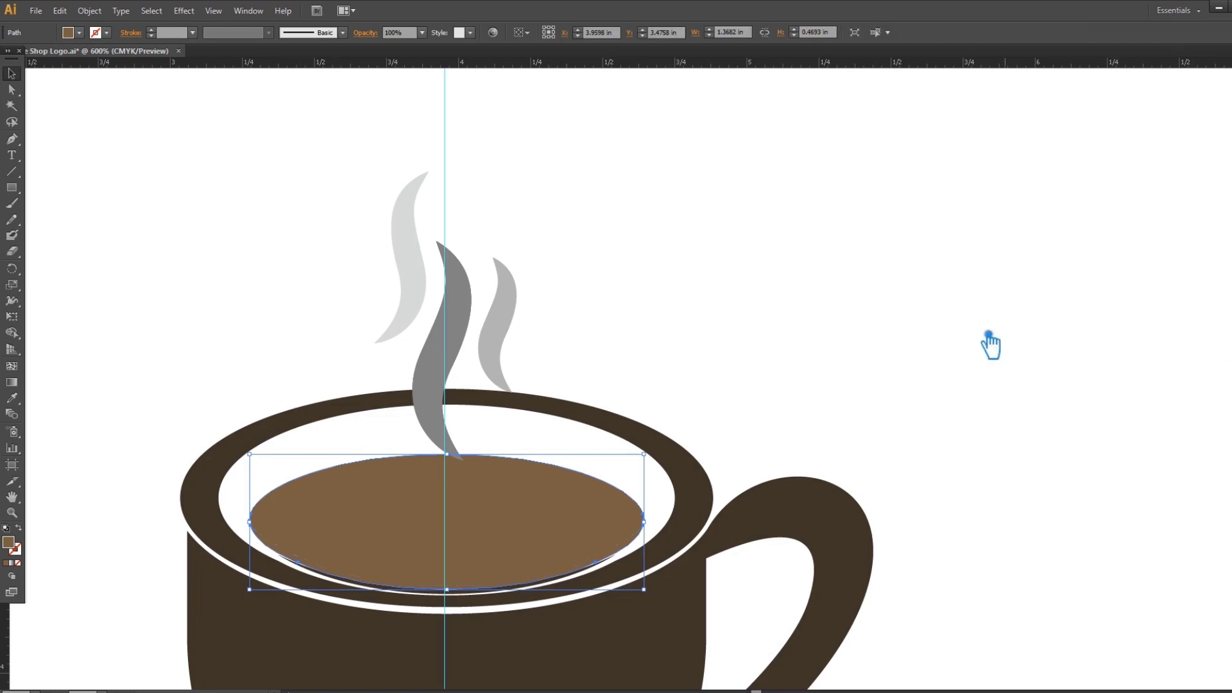
pyautogui.press('Up')
pyautogui.click(920, 357)
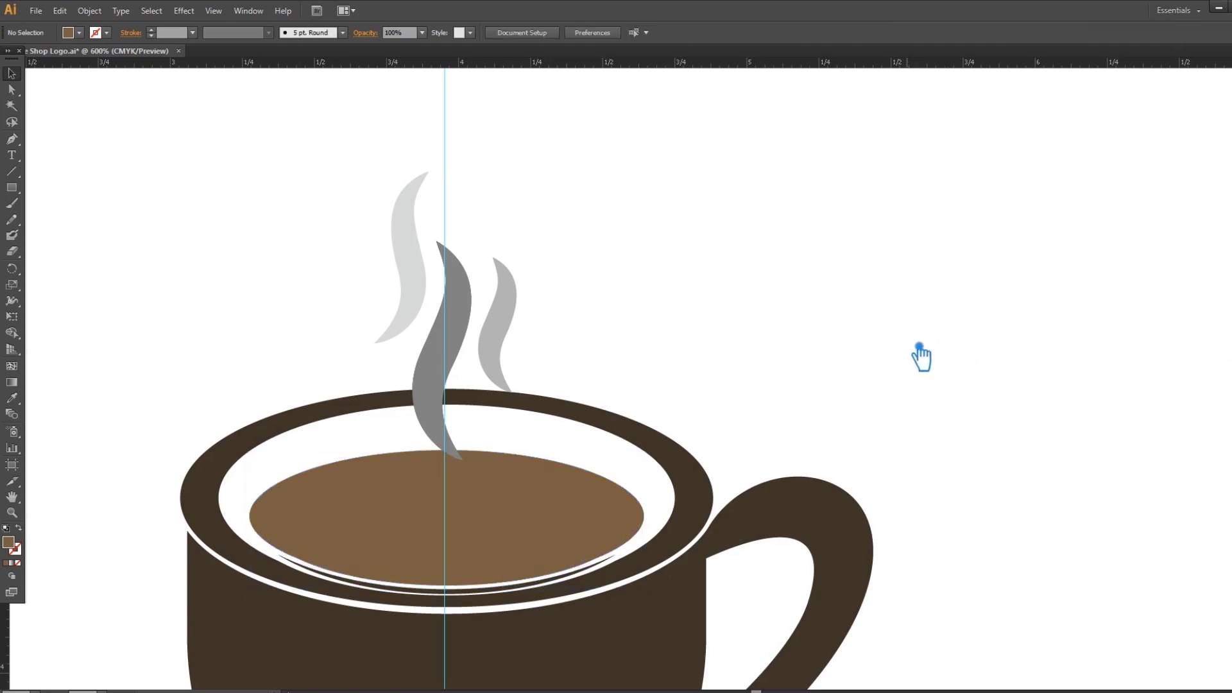
# - Nudge the steam group up until its lowest tip clears the coffee surface, and ungroup the three wisps
pyautogui.click(456, 336)
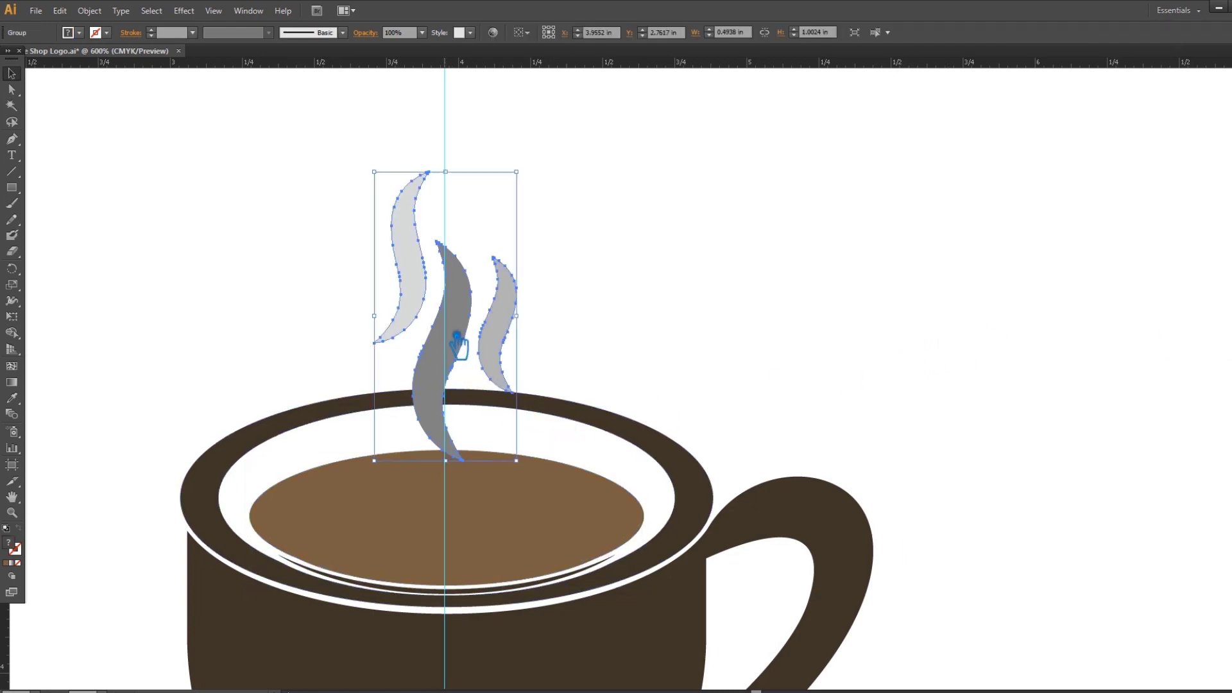
pyautogui.press('Up')
pyautogui.press('Up')
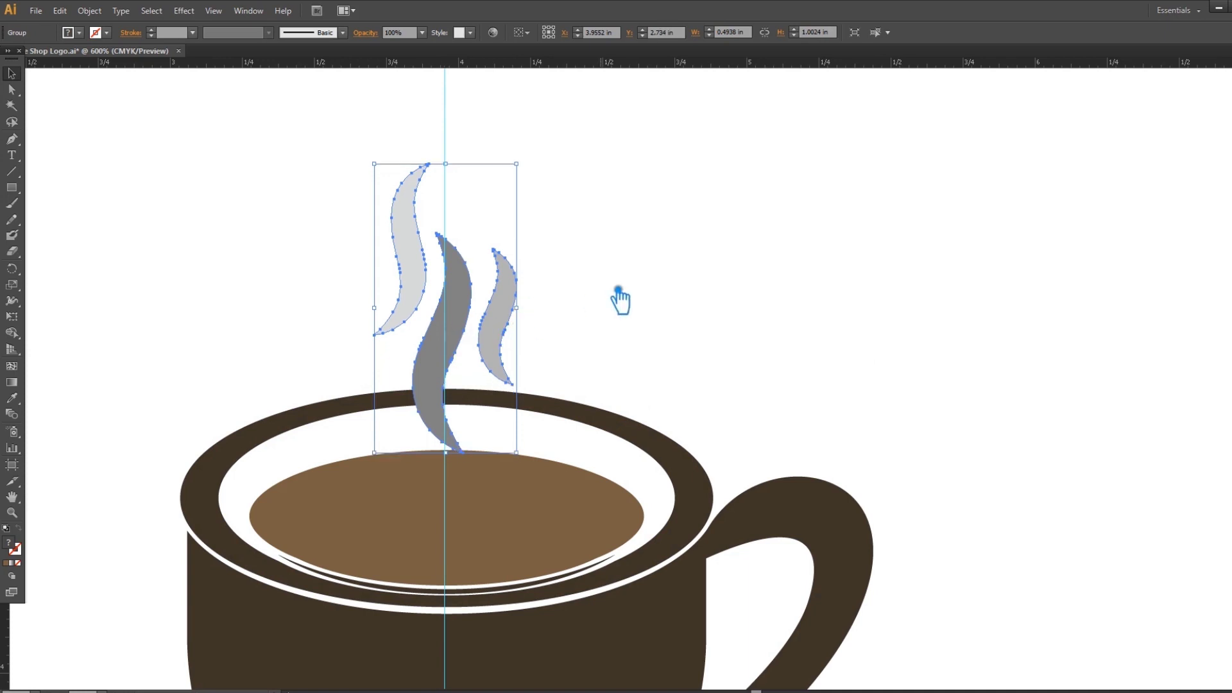
pyautogui.click(627, 295)
pyautogui.click(485, 340)
pyautogui.click(598, 290)
pyautogui.rightClick(463, 303)
pyautogui.click(497, 377)
pyautogui.click(604, 309)
# - Create an outline around the middle steam wisp with Offset Path at 0.03 in and miter joins
pyautogui.click(464, 337)
pyautogui.click(60, 11)
pyautogui.moveTo(89, 11)
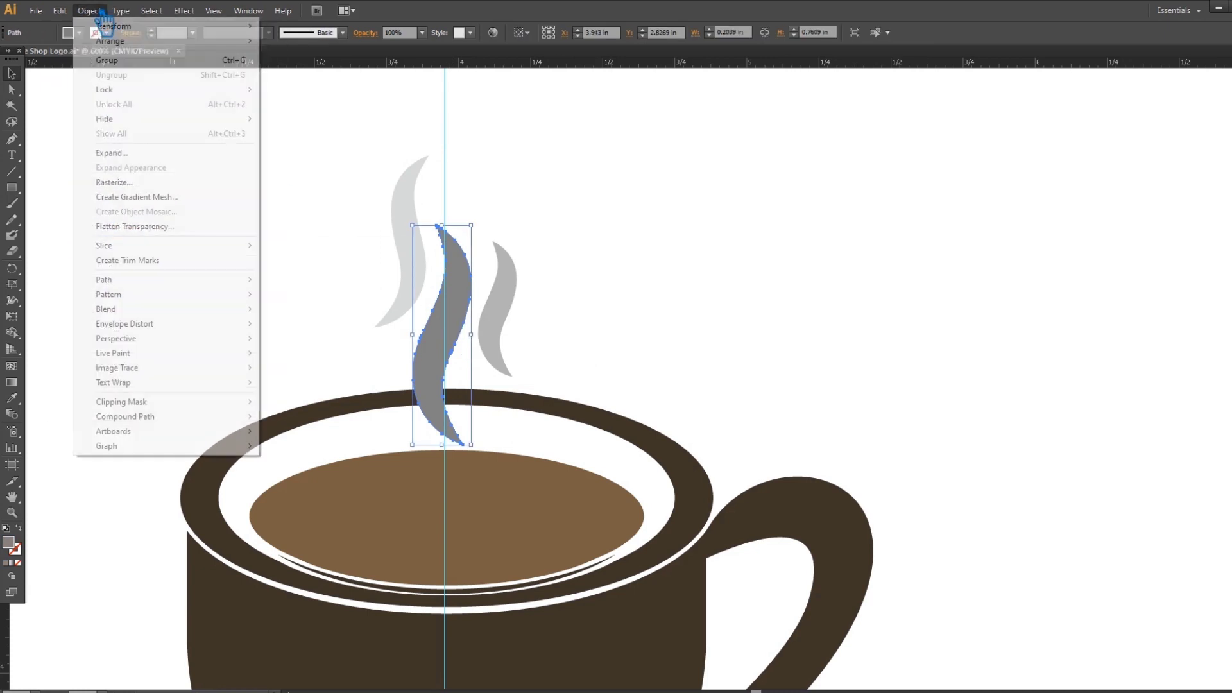
pyautogui.moveTo(141, 279)
pyautogui.click(335, 330)
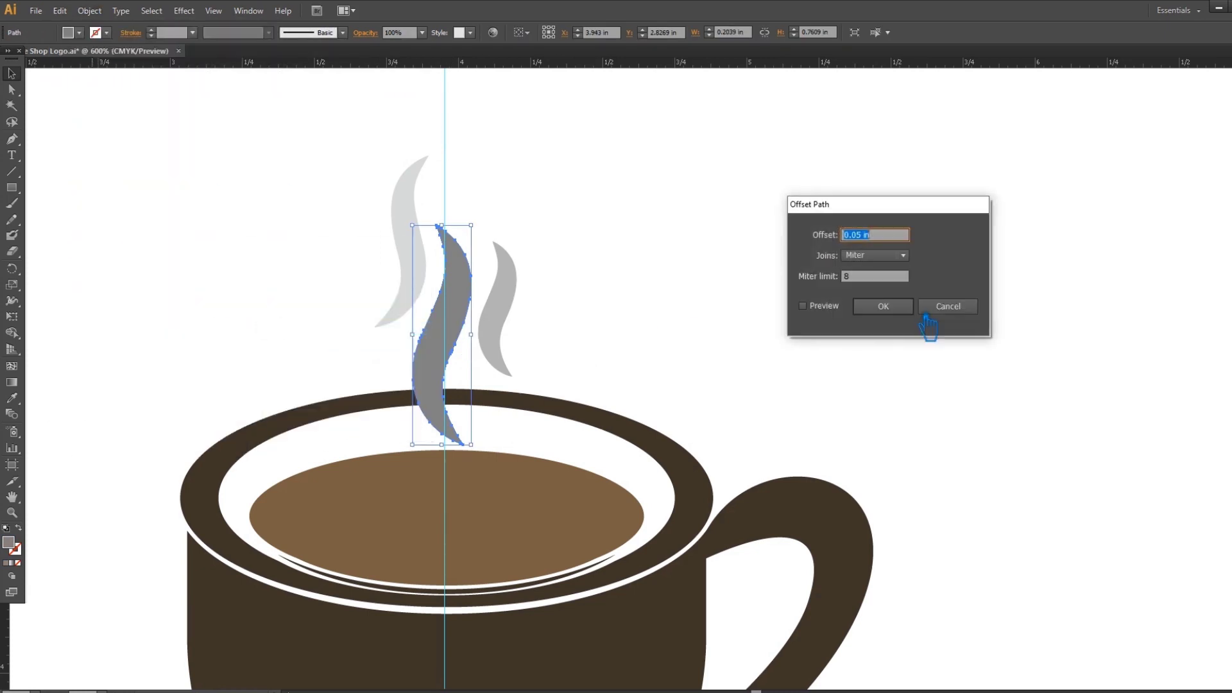
pyautogui.click(815, 308)
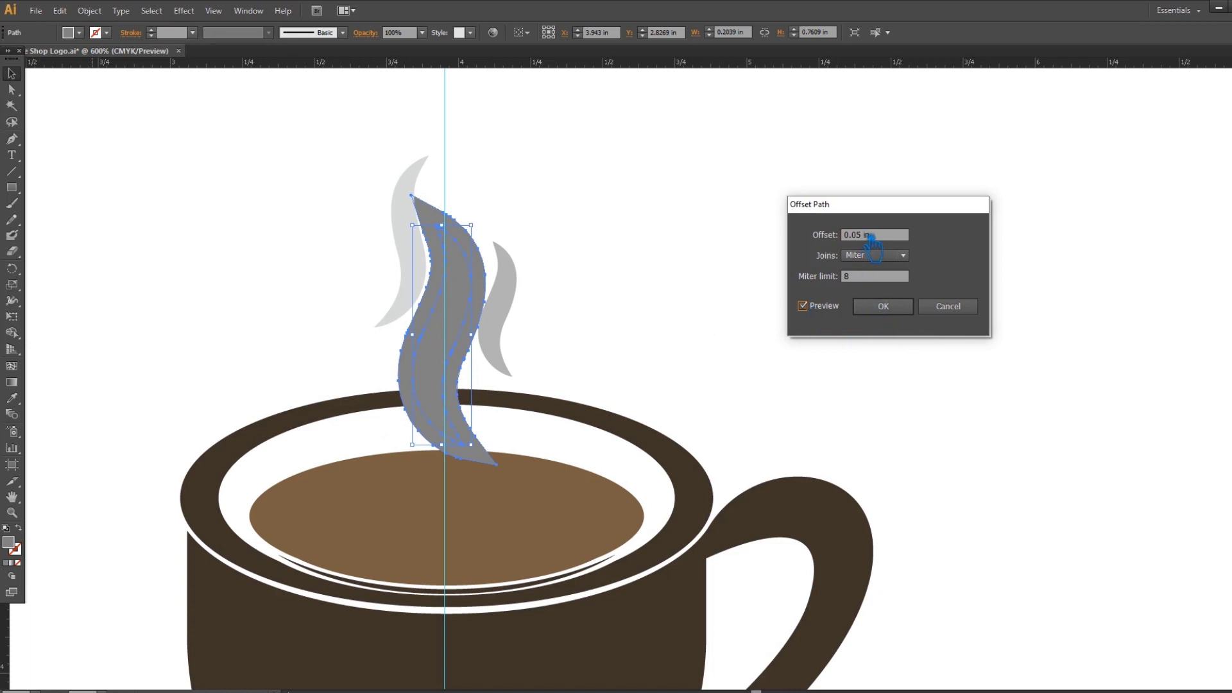
pyautogui.write('2')
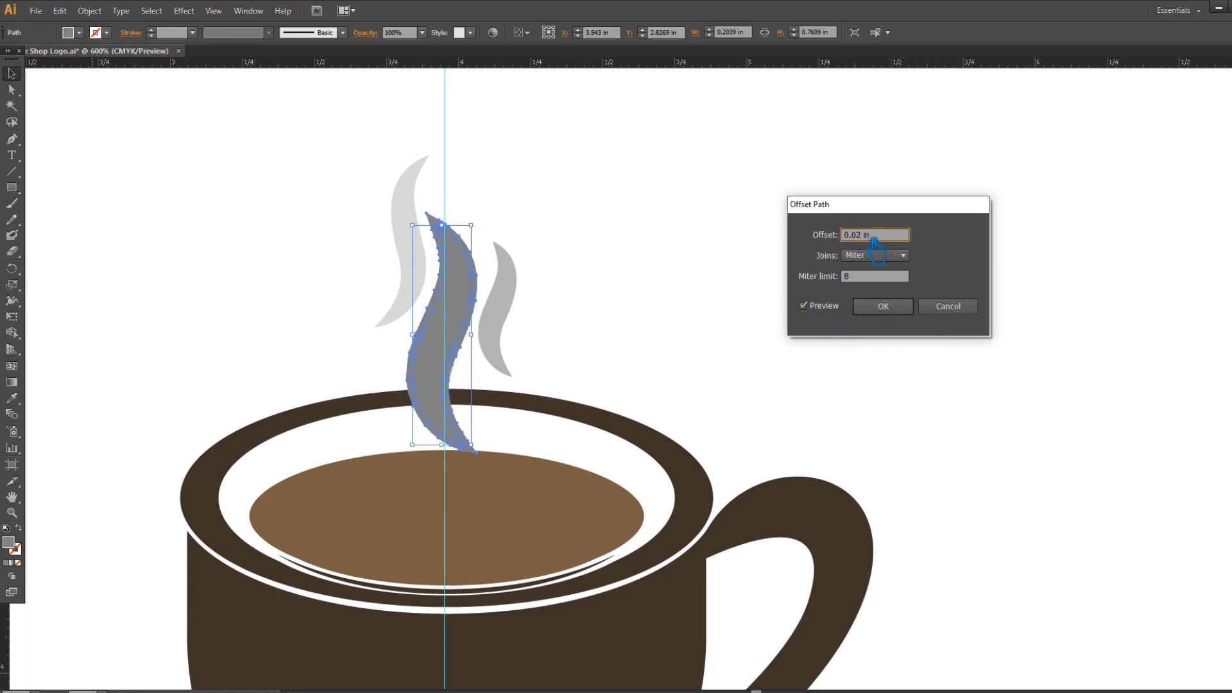
pyautogui.write('3')
pyautogui.click(889, 309)
# - Divide the cup rim together with the middle steam wisp and its offset outline, and ungroup the resulting pieces
pyautogui.moveTo(348, 382); pyautogui.dragTo(490, 413)
pyautogui.rightClick(439, 361)
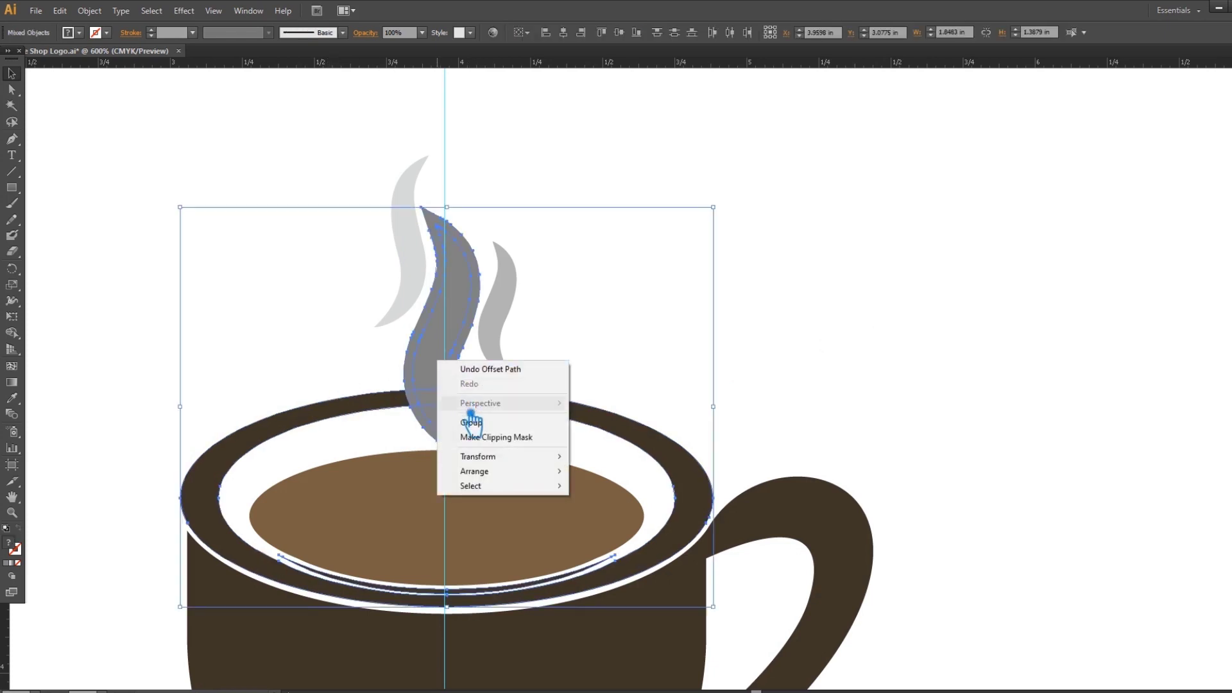
pyautogui.click(783, 399)
pyautogui.moveTo(377, 383); pyautogui.dragTo(472, 413)
pyautogui.click(1229, 366)
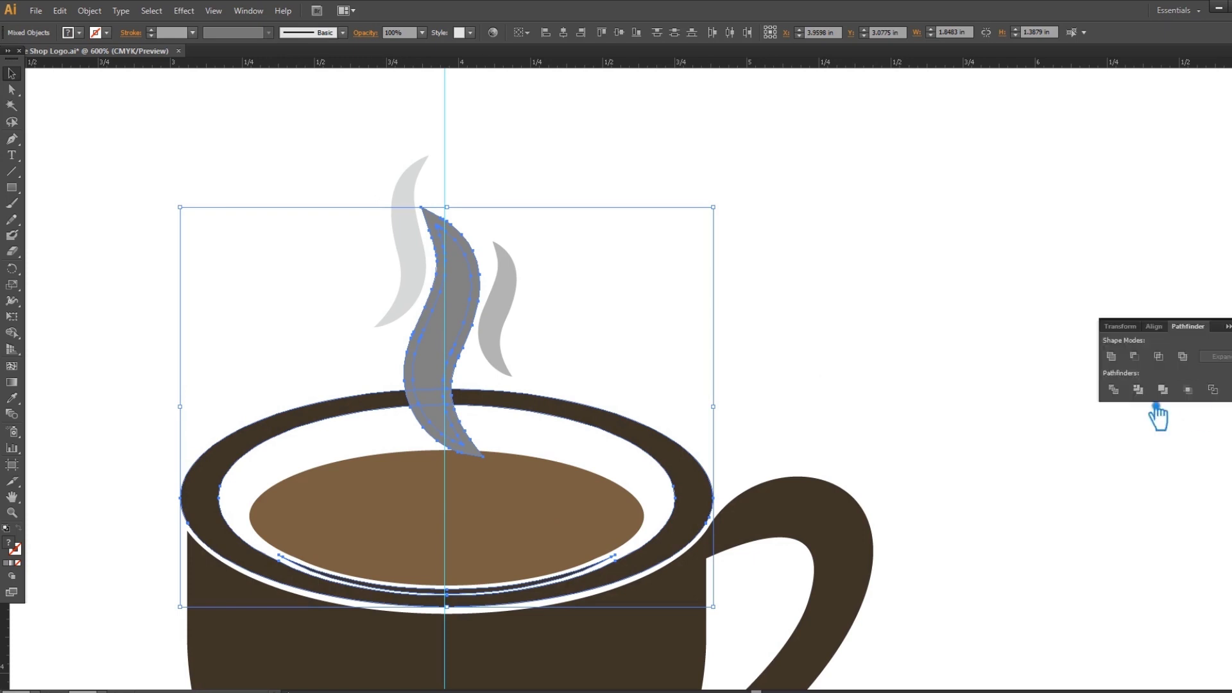
pyautogui.click(1109, 387)
pyautogui.click(1038, 301)
pyautogui.click(459, 355)
pyautogui.rightClick(462, 358)
pyautogui.click(580, 429)
pyautogui.click(550, 377)
# - Delete the offset pieces around the middle wisp to leave a white gap in the rim, and select the remaining wisp pieces for a Pathfinder operation
pyautogui.click(426, 406)
pyautogui.press('Delete')
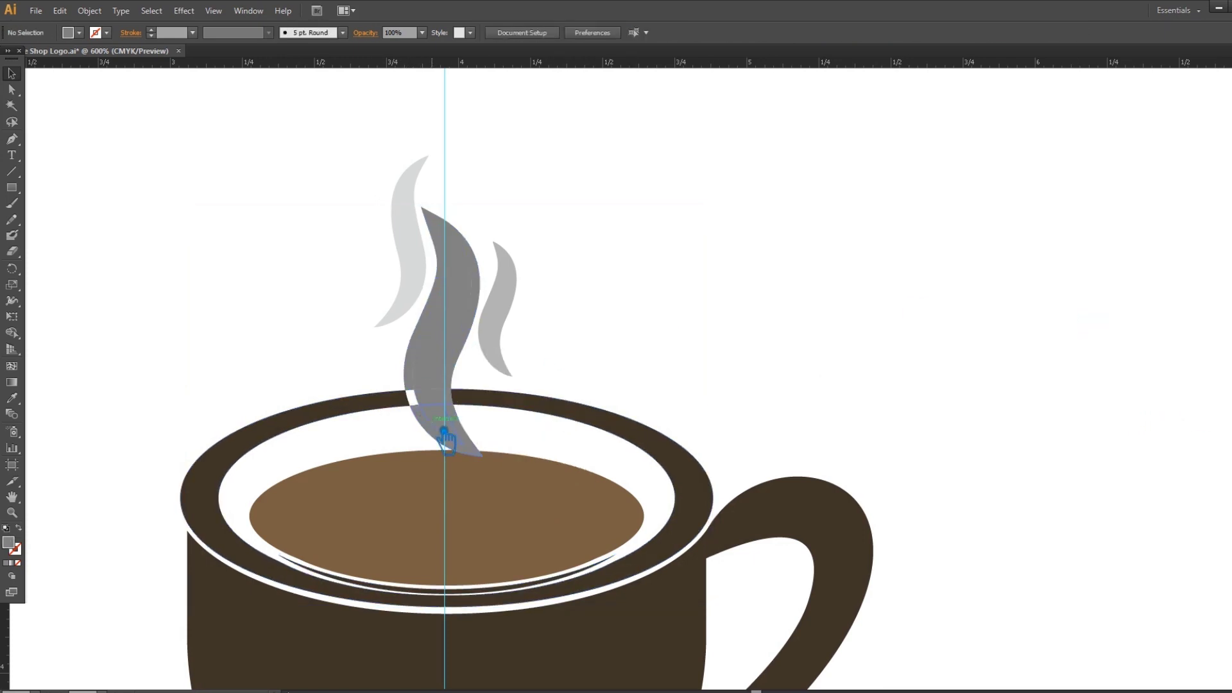
pyautogui.click(440, 432)
pyautogui.press('Delete')
pyautogui.click(414, 385)
pyautogui.press('Delete')
pyautogui.click(466, 400)
pyautogui.press('Delete')
pyautogui.click(453, 359)
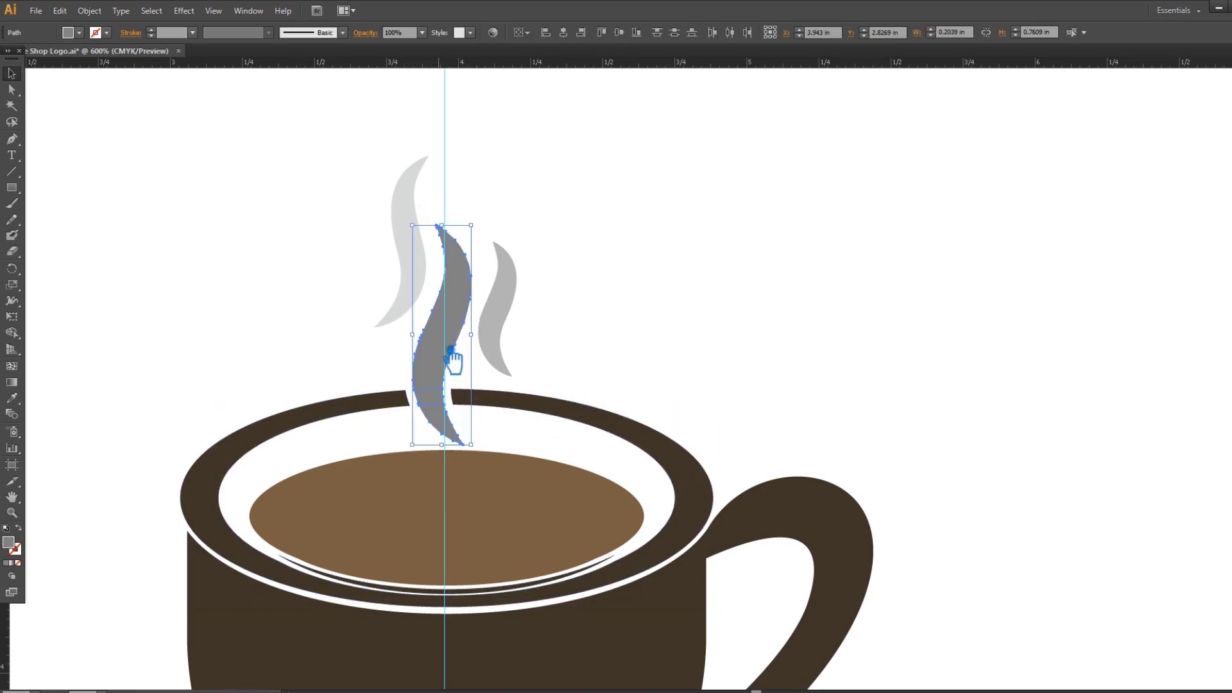
pyautogui.hotkey('ctrl', 'shift', 'F9')
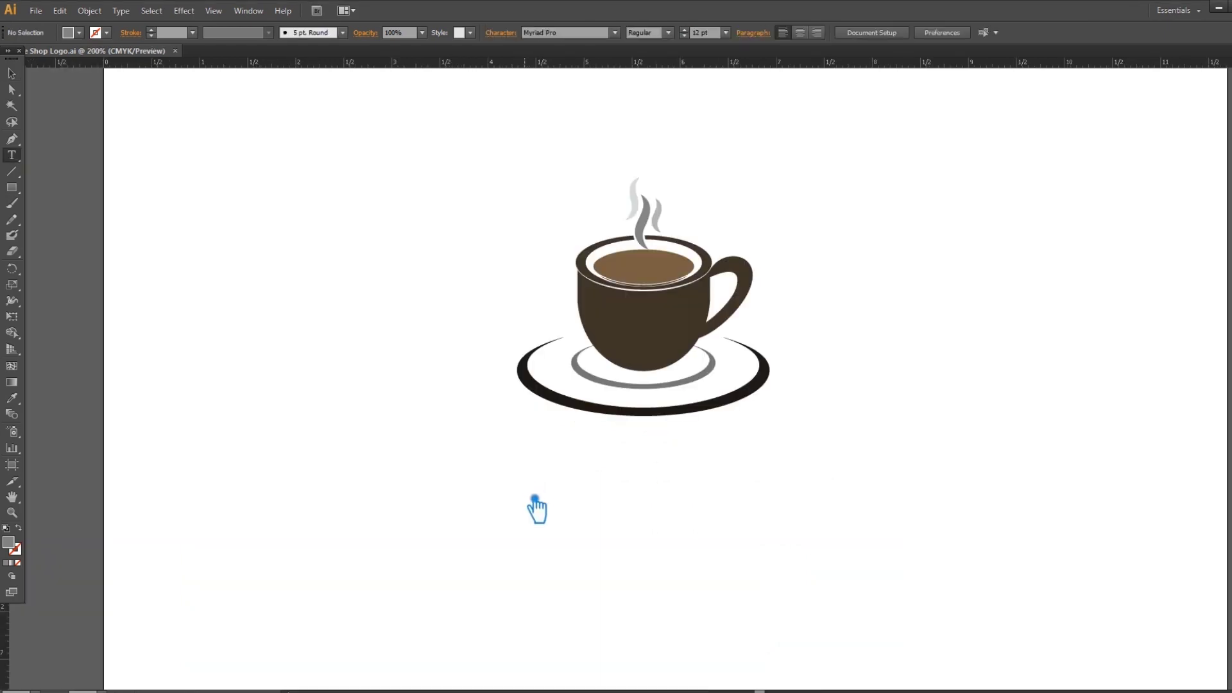
# - Add a single line of text reading "Coffee Shop Name" below the saucer
pyautogui.click(514, 494)
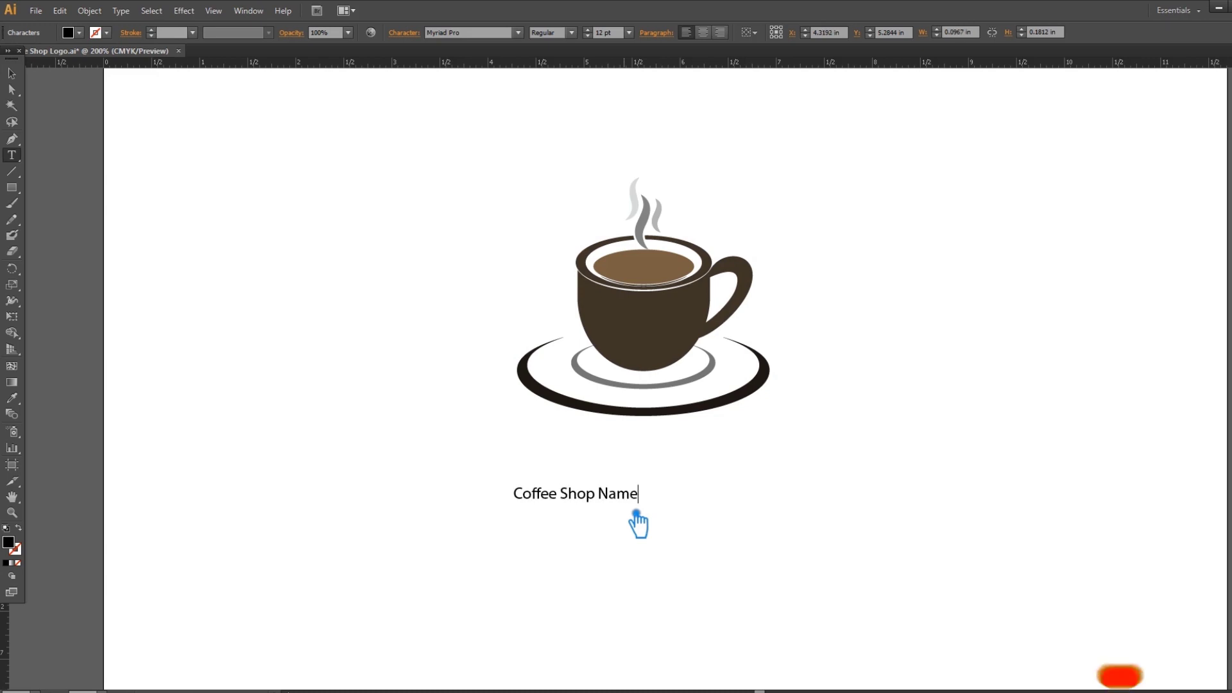
pyautogui.write('Coffee Shop Name')
pyautogui.press('Return')
pyautogui.press('BackSpace')
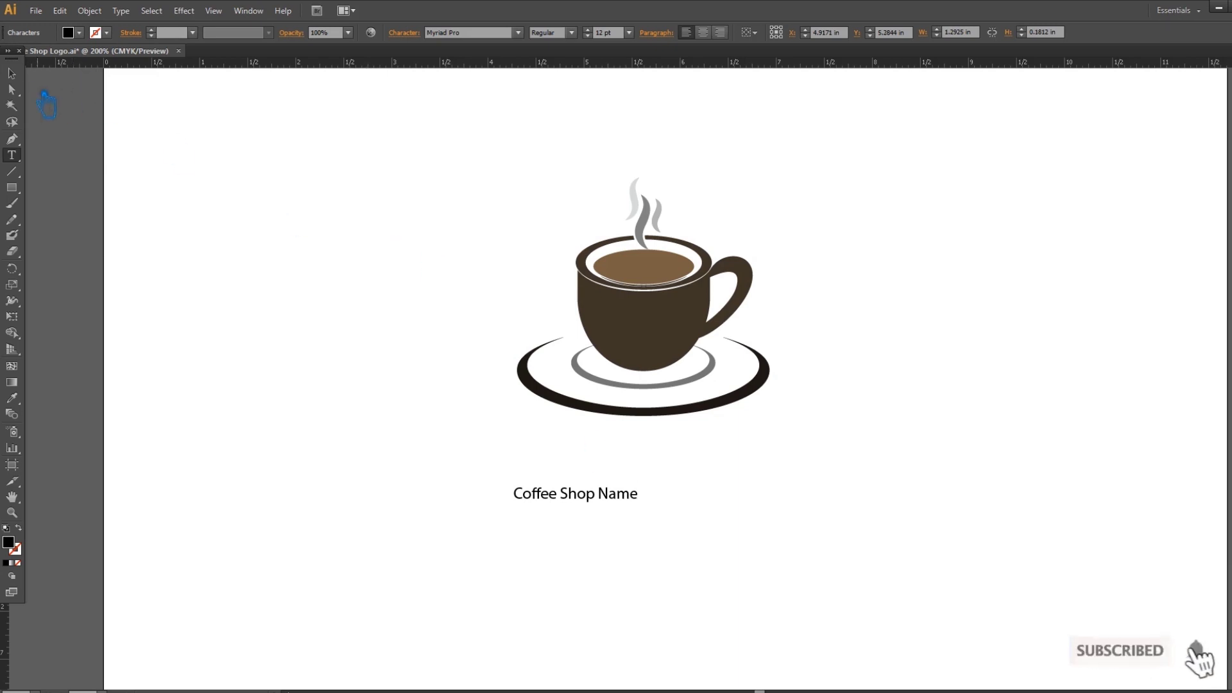
# - Scale the "Coffee Shop Name" text up to several times its size and place it directly beneath the saucer
pyautogui.press('Escape')
pyautogui.moveTo(651, 517); pyautogui.dragTo(791, 571)
pyautogui.moveTo(743, 514); pyautogui.dragTo(838, 482)
pyautogui.click(885, 344)
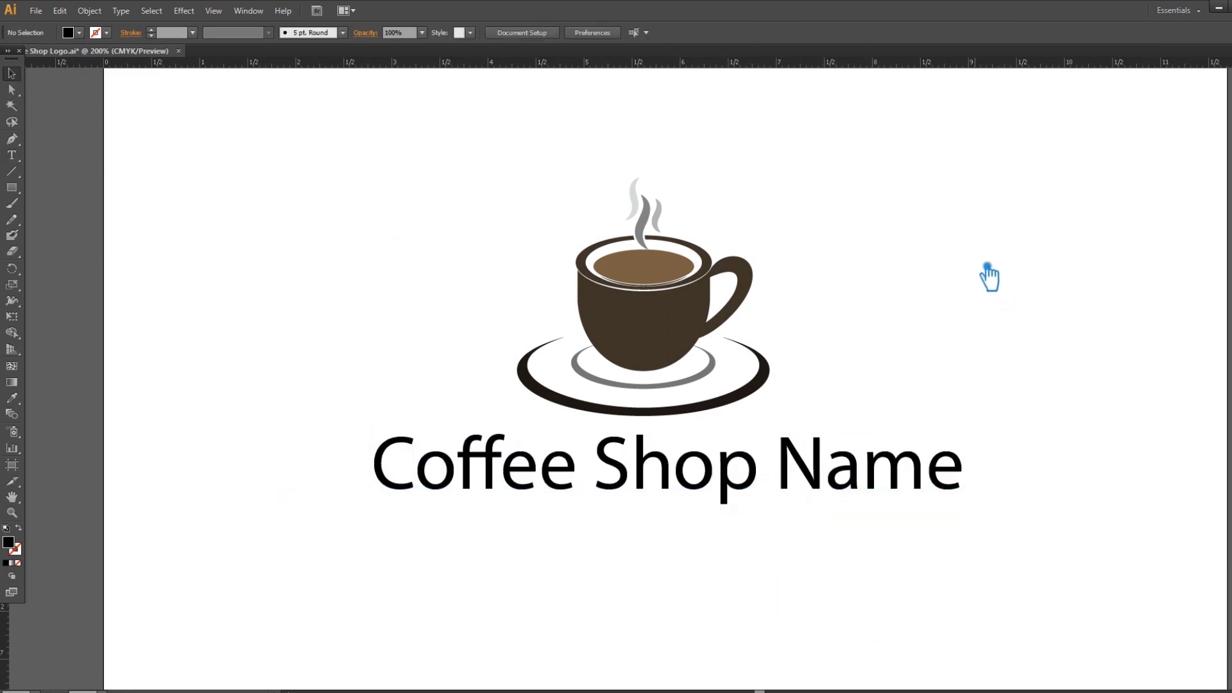
# - Shorten the shop name to "Coffee Shop" and set its font to Oswald
pyautogui.click(751, 396)
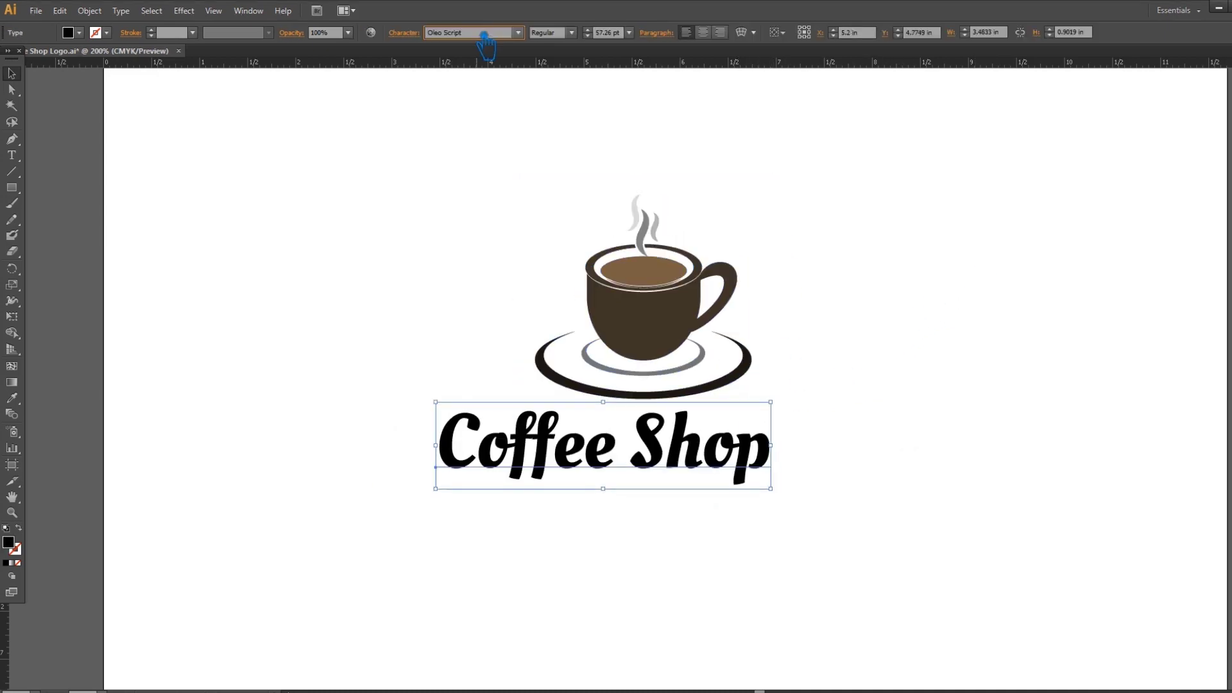
pyautogui.scroll(-4, 475, 37)
pyautogui.scroll(-4, 477, 46)
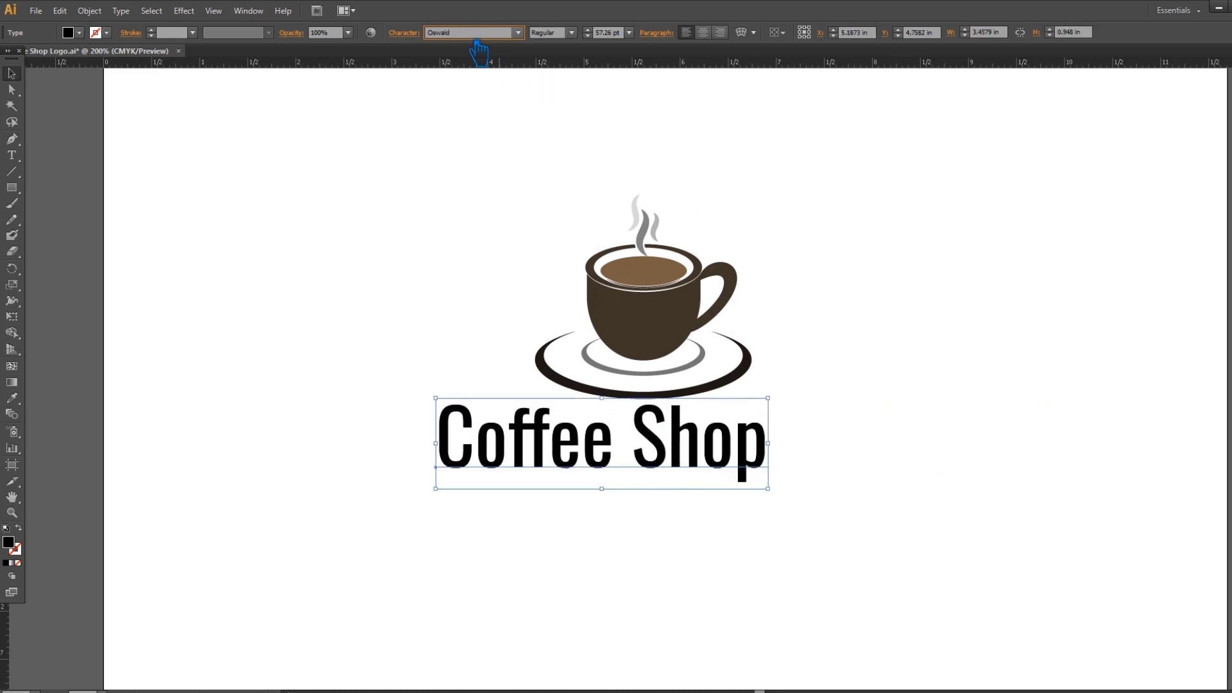
pyautogui.click(831, 385)
# - Center the cup artwork and the shop name horizontally on each other, and lower the shop name slightly from the saucer
pyautogui.moveTo(839, 515); pyautogui.dragTo(387, 152)
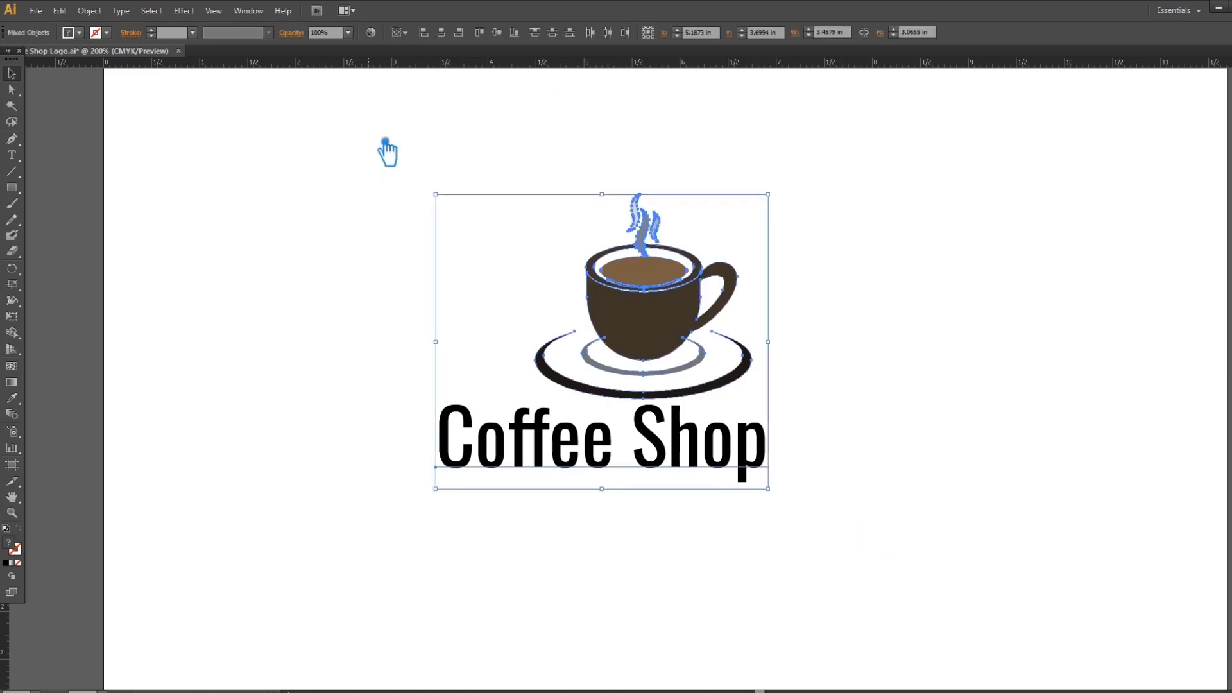
pyautogui.click(449, 38)
pyautogui.click(859, 436)
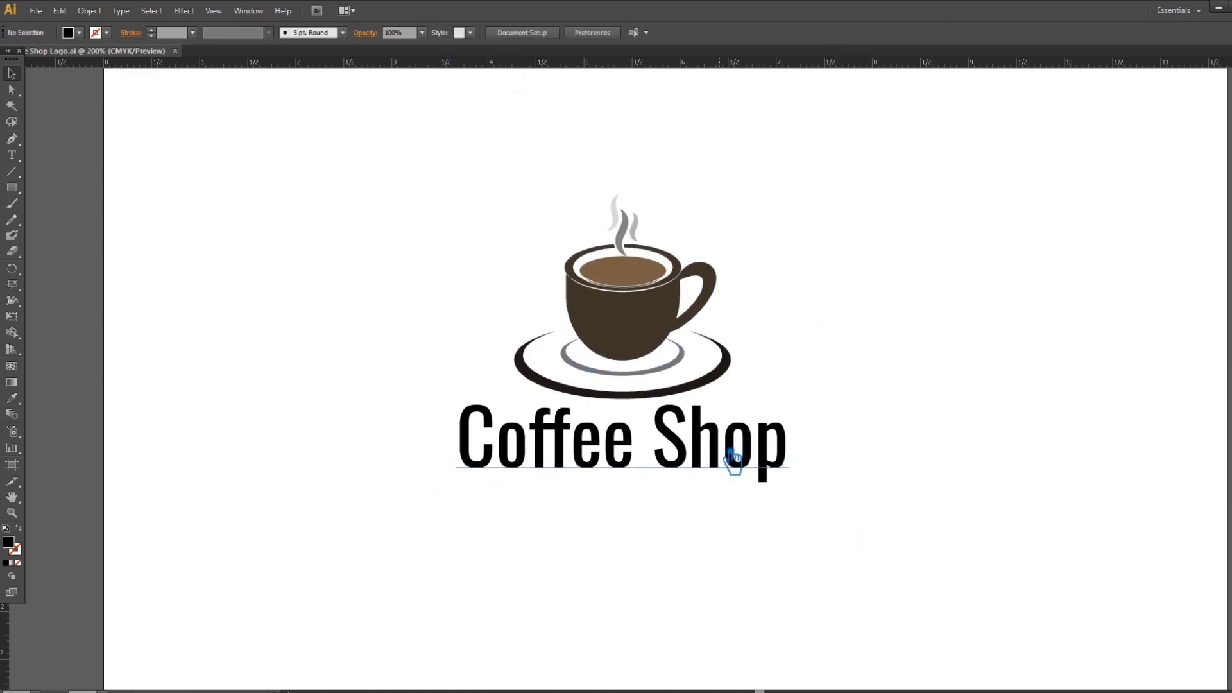
pyautogui.moveTo(729, 462); pyautogui.dragTo(729, 468)
pyautogui.click(910, 453)
# - Add the text "TAGLINE GOES HERE" in 18 pt Oswald Medium and place it beneath the shop name
pyautogui.press('t')
pyautogui.click(499, 507)
pyautogui.write('TAGLINE GOES HERE')
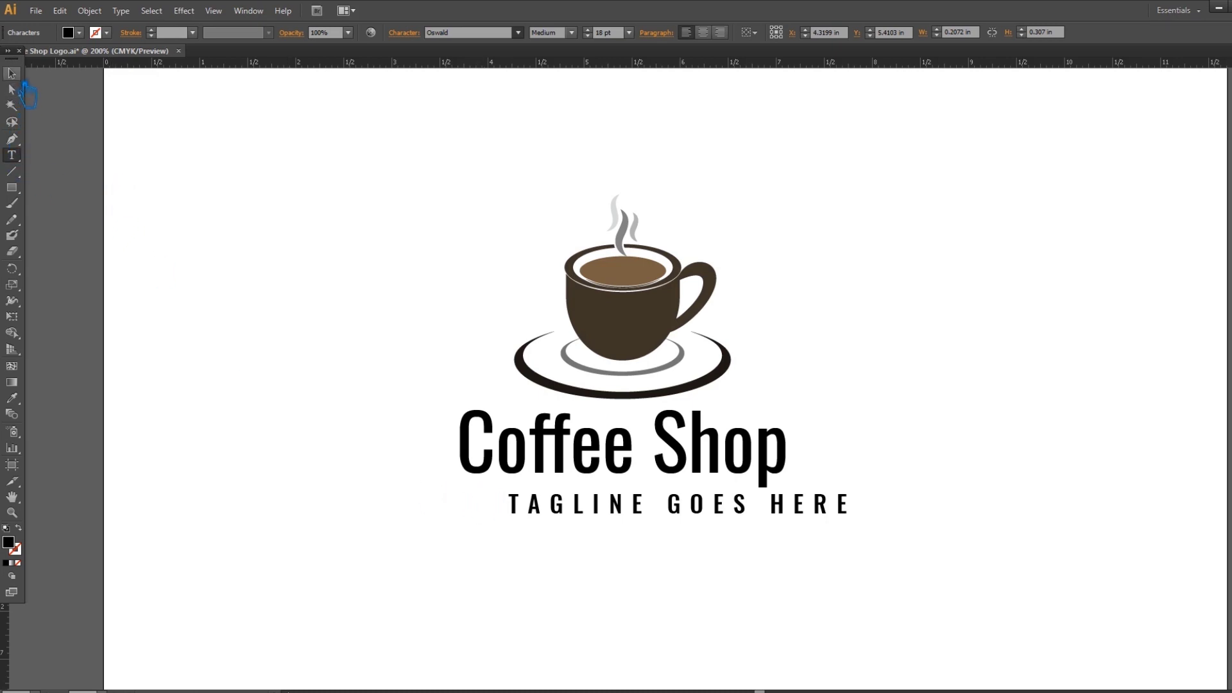
pyautogui.click(12, 73)
pyautogui.moveTo(693, 516); pyautogui.dragTo(632, 518)
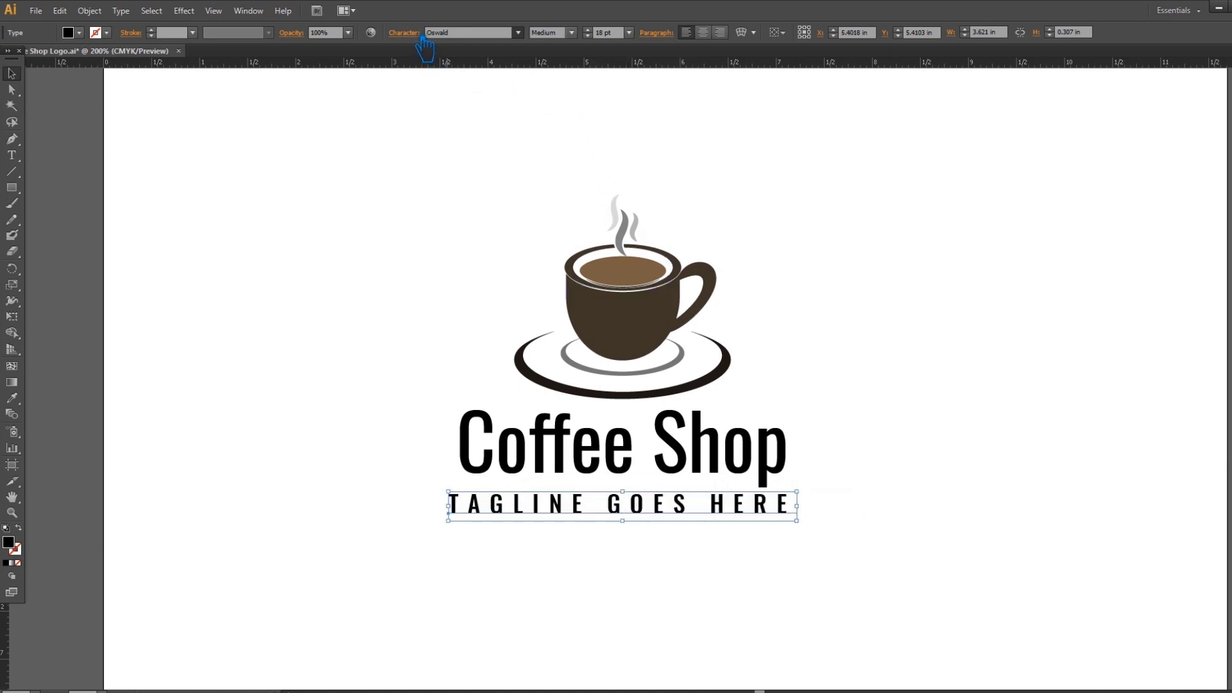
# - Reduce the tagline's tracking and shift the tagline back under the middle of the shop name
pyautogui.click(421, 35)
pyautogui.click(389, 113)
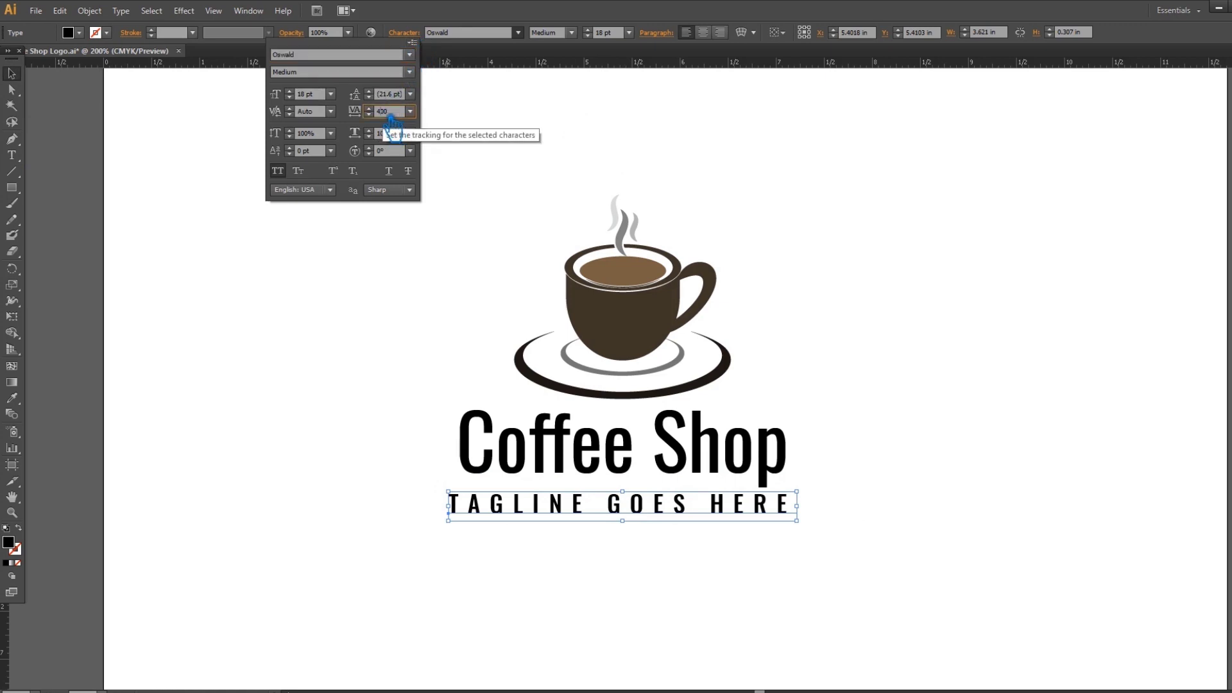
pyautogui.press('Return')
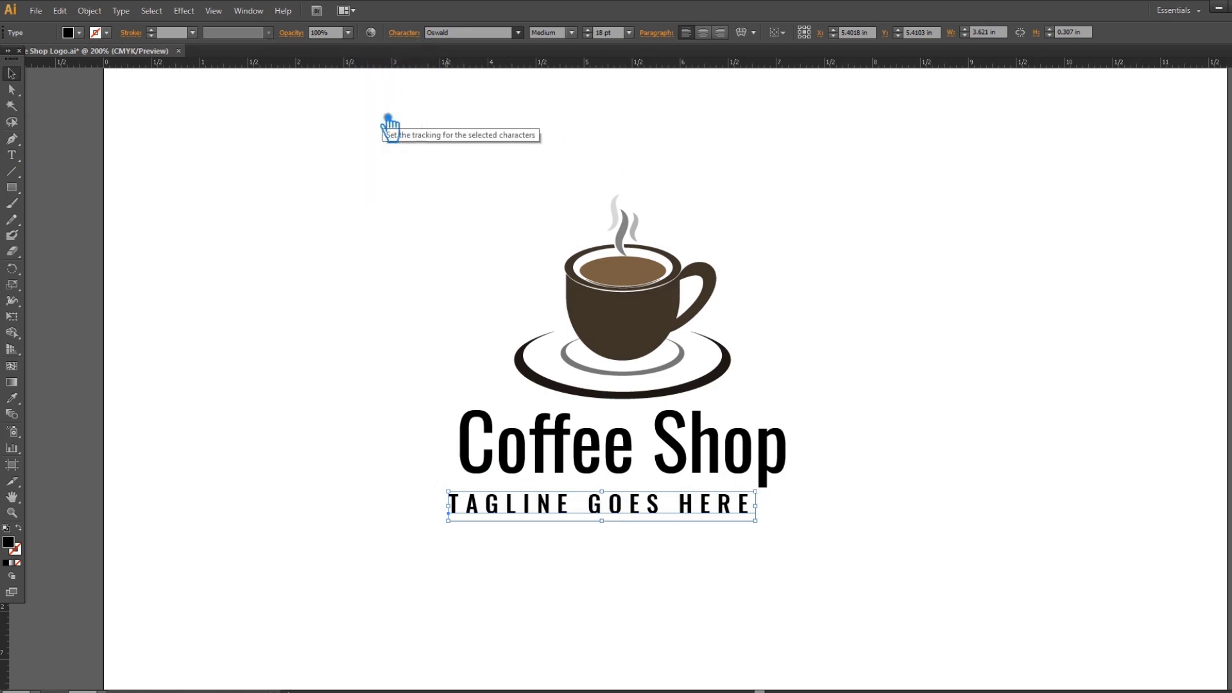
pyautogui.click(886, 577)
pyautogui.moveTo(675, 523); pyautogui.dragTo(690, 523)
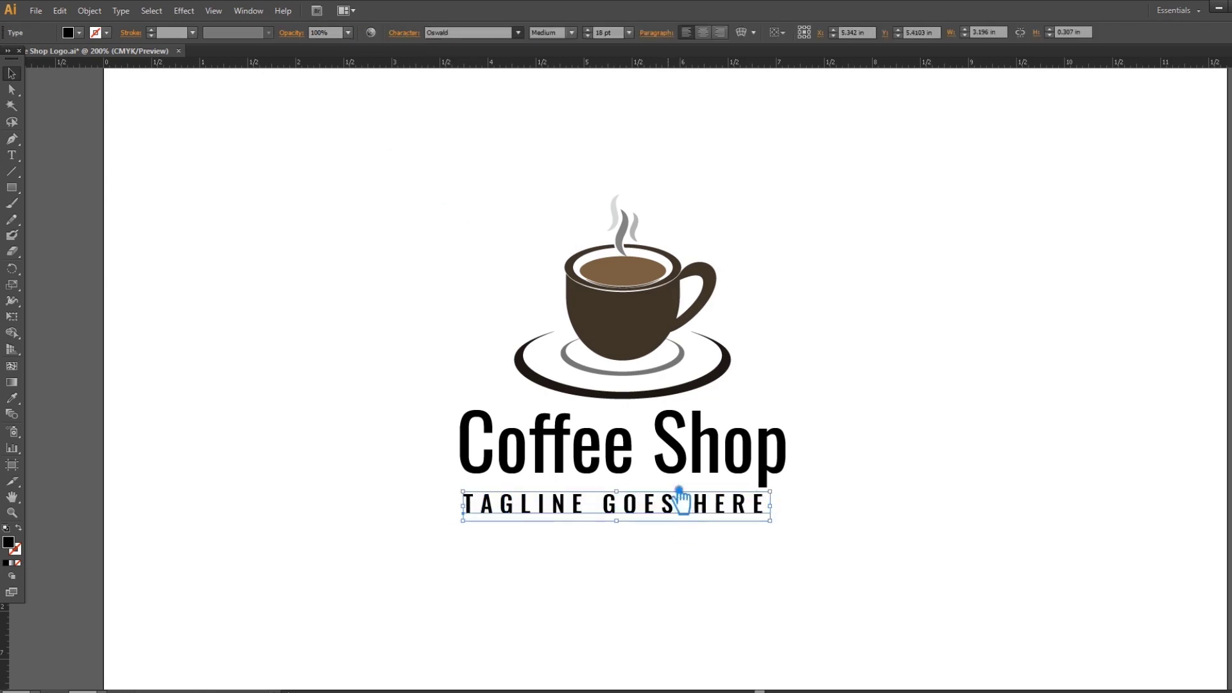
# - Set the tagline's weight to Regular and extend the 44 pt shop name to read "Coffee Shop Name"
pyautogui.click(572, 33)
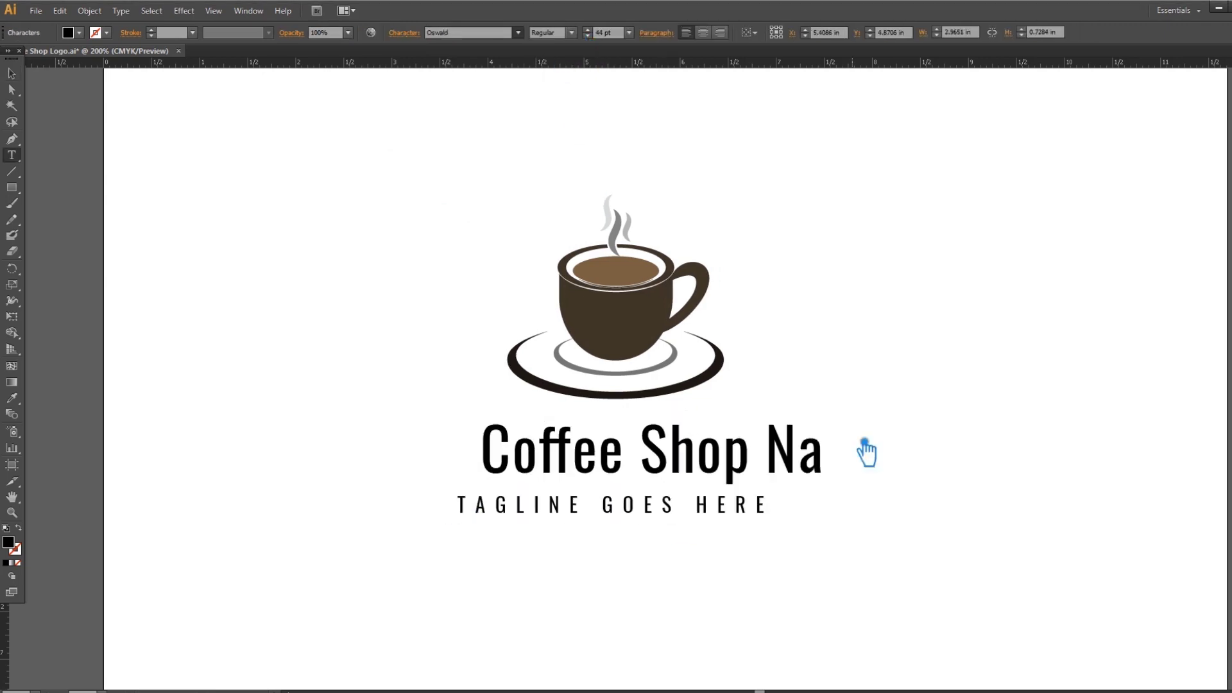
pyautogui.write('me')
pyautogui.press('Escape')
# - Center the cup artwork, shop name and tagline horizontally on one another
pyautogui.moveTo(911, 634); pyautogui.dragTo(455, 192)
pyautogui.click(441, 33)
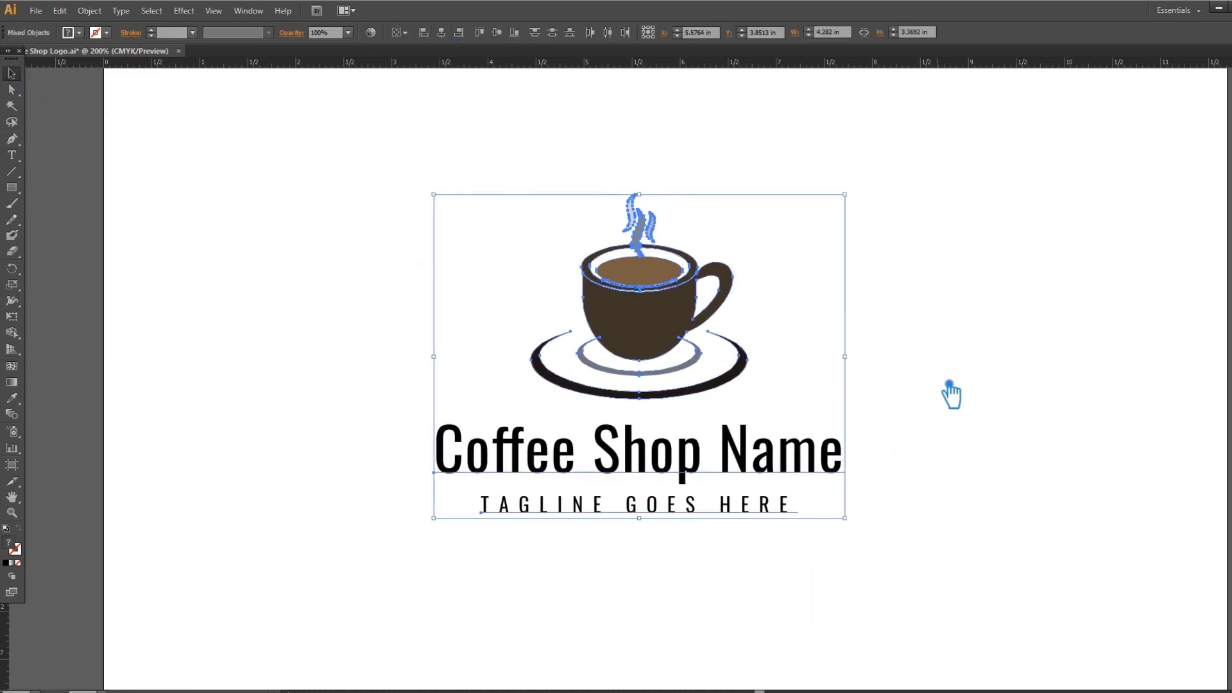
pyautogui.click(953, 393)
# - Color the shop name in the cup's dark brown with "Coffee" in the coffee surface's lighter brown, and the tagline and outer saucer ring grey
pyautogui.moveTo(828, 556); pyautogui.dragTo(519, 422)
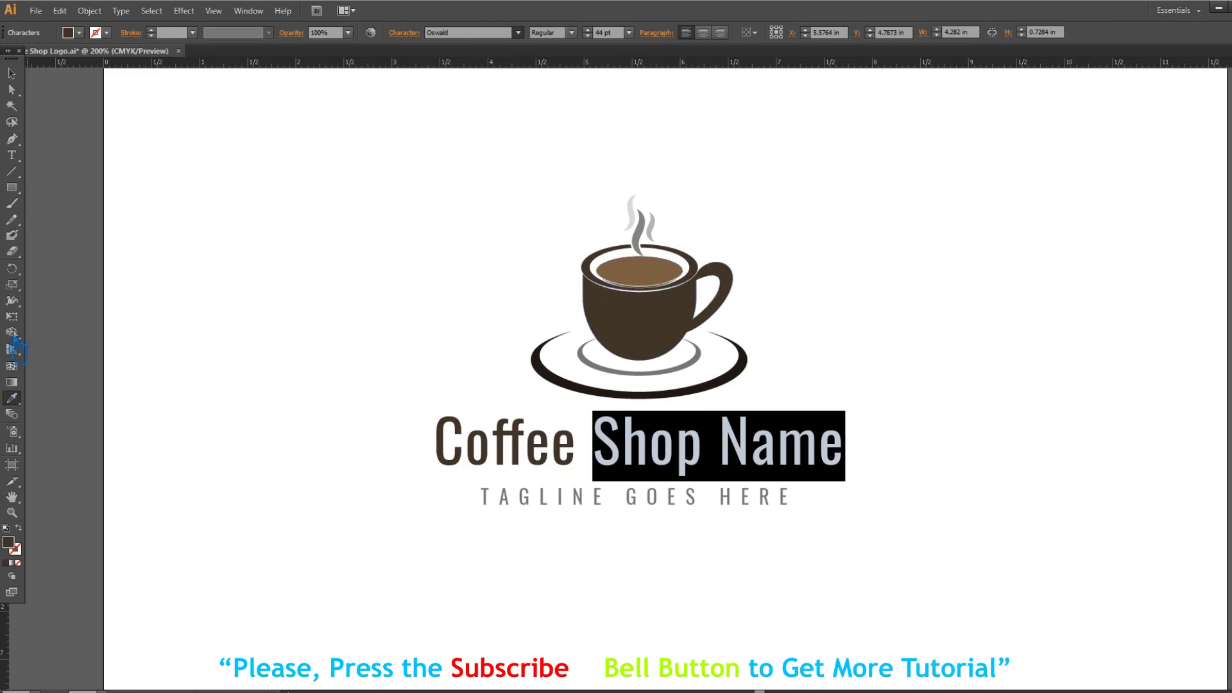
pyautogui.moveTo(583, 460); pyautogui.dragTo(353, 447)
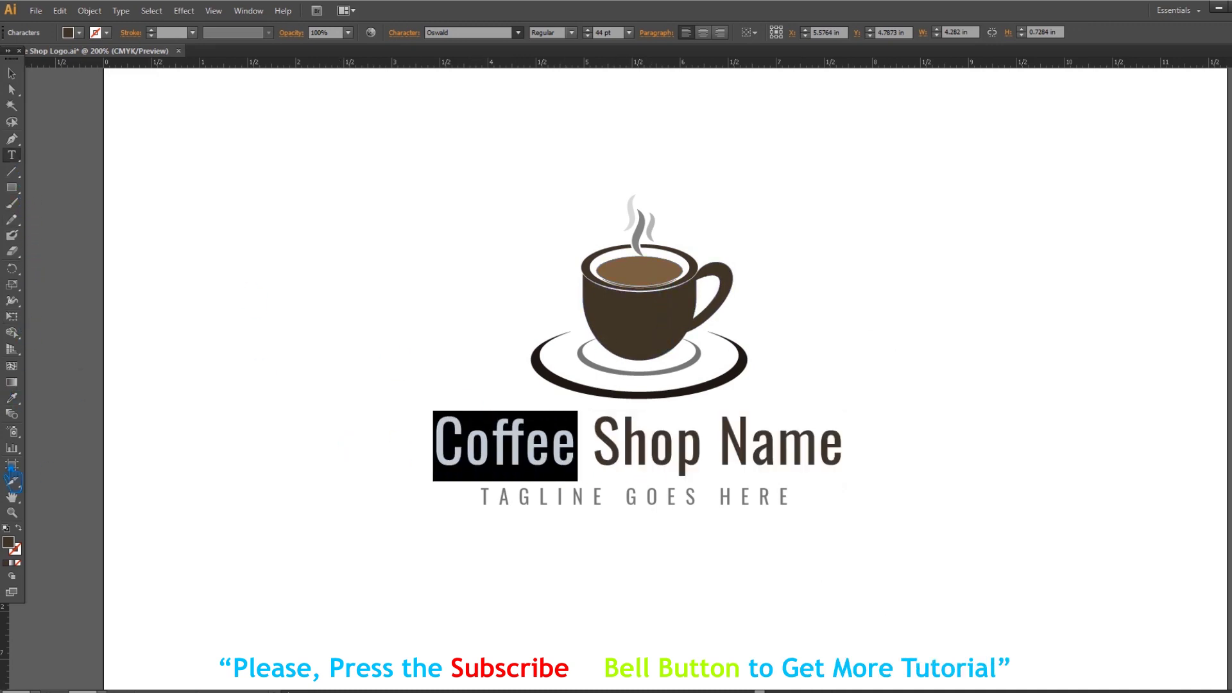
pyautogui.click(661, 276)
pyautogui.press('v')
pyautogui.click(385, 187)
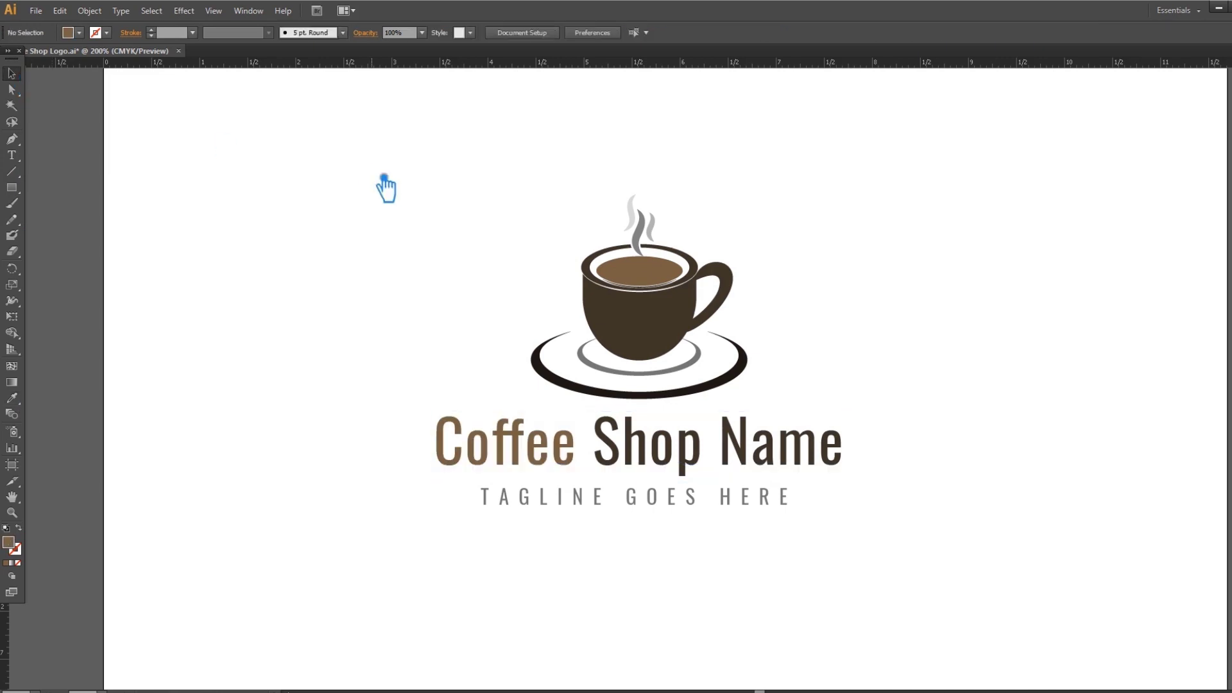
pyautogui.moveTo(854, 566); pyautogui.dragTo(448, 330)
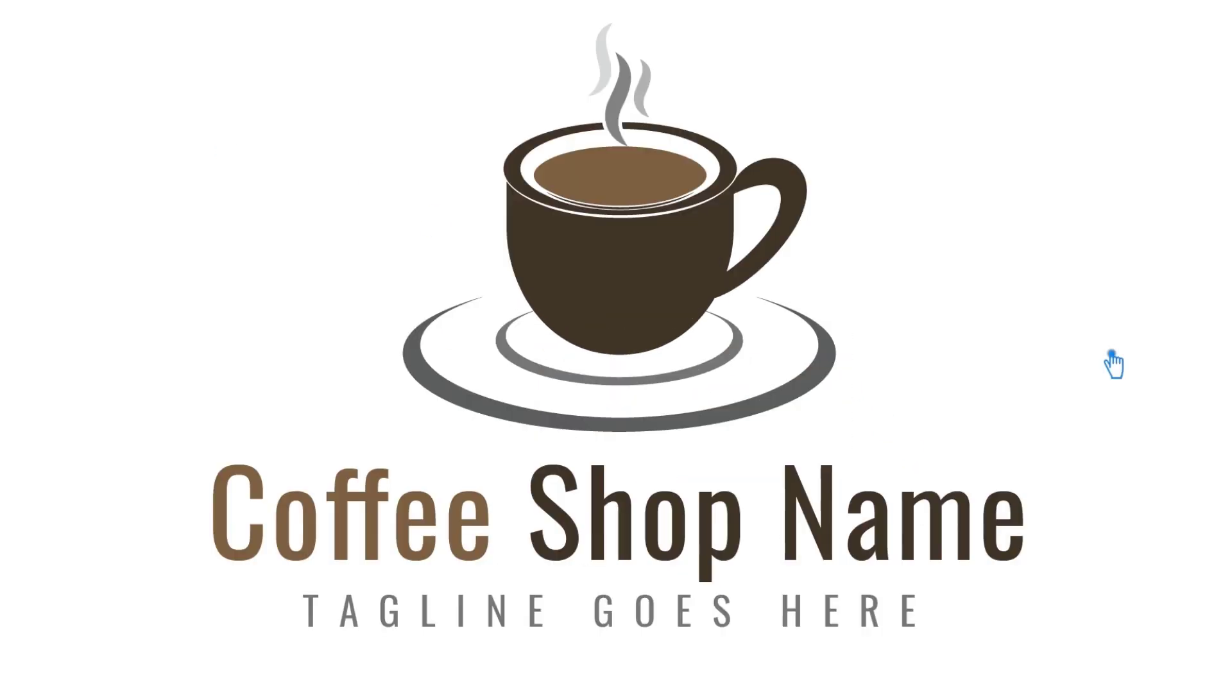